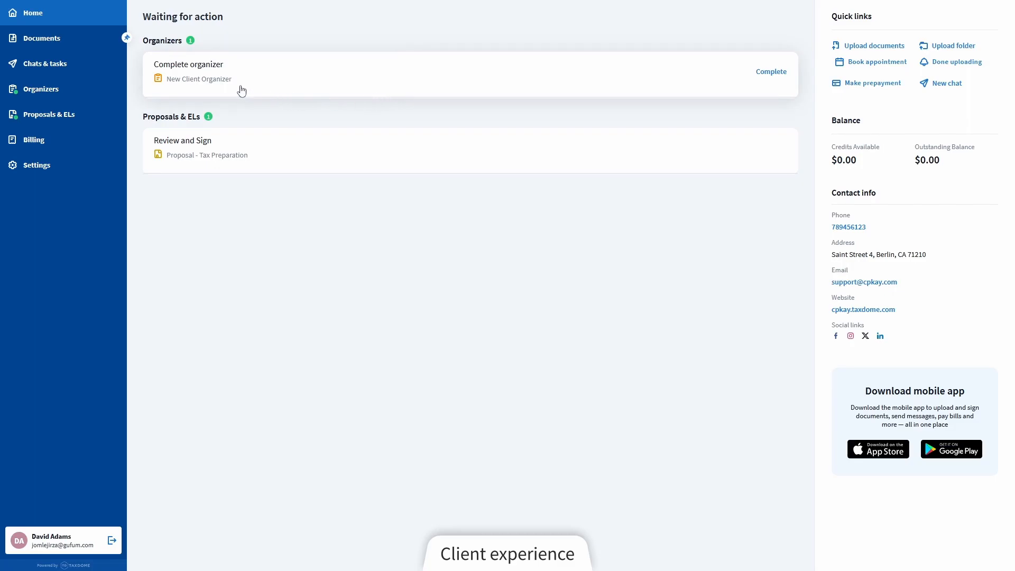
- Open the New Client Organizer and enter the client's date of birth in the Personal Information section
click(239, 89)
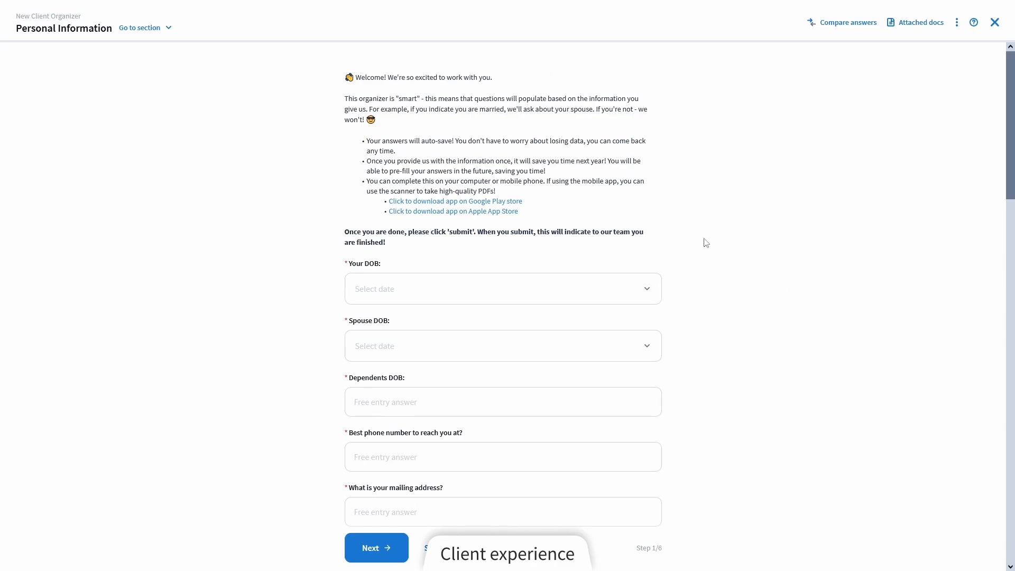
scroll(706, 242, down, 4)
scroll(706, 242, up, 2)
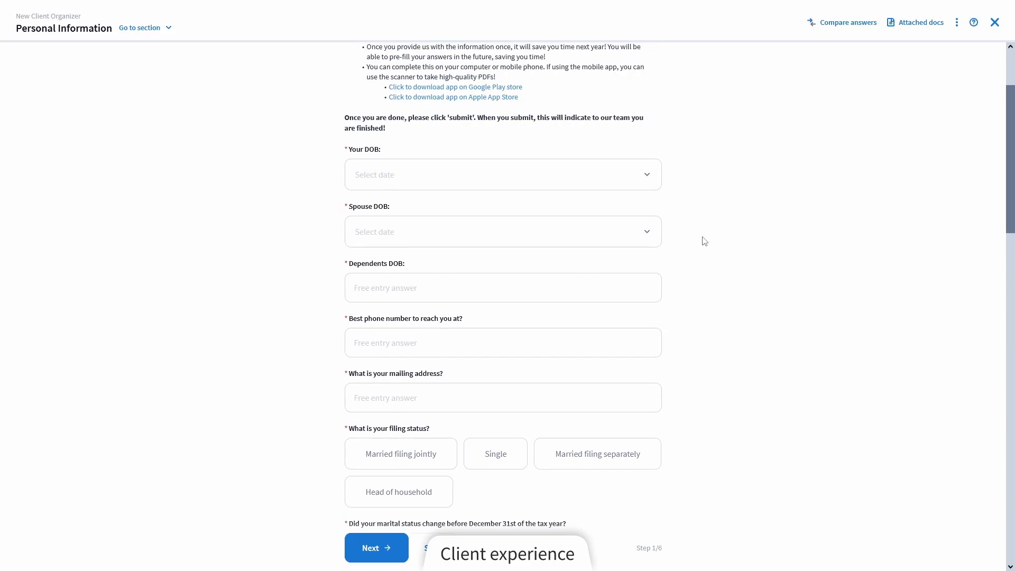
click(581, 182)
click(391, 207)
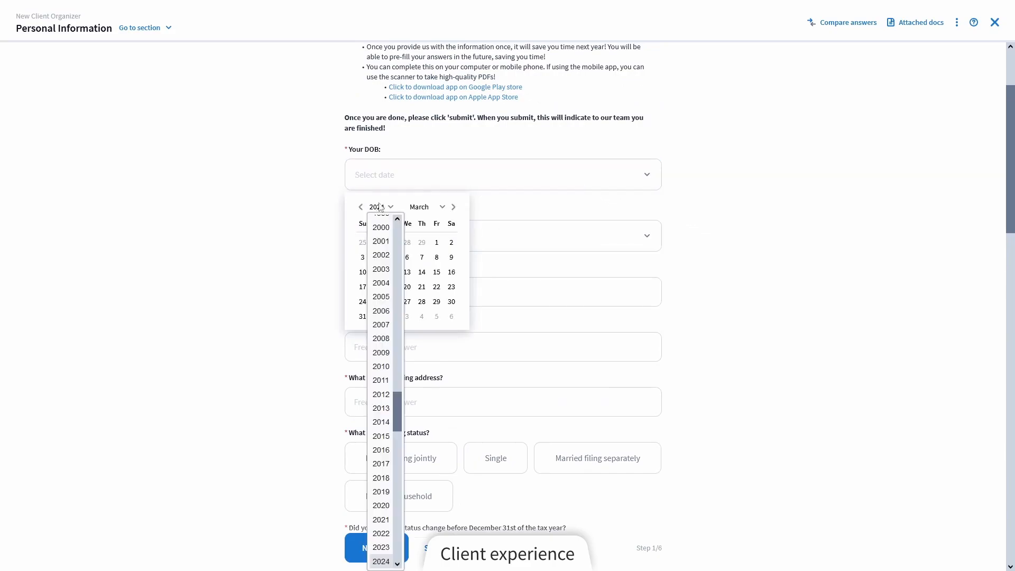
click(380, 222)
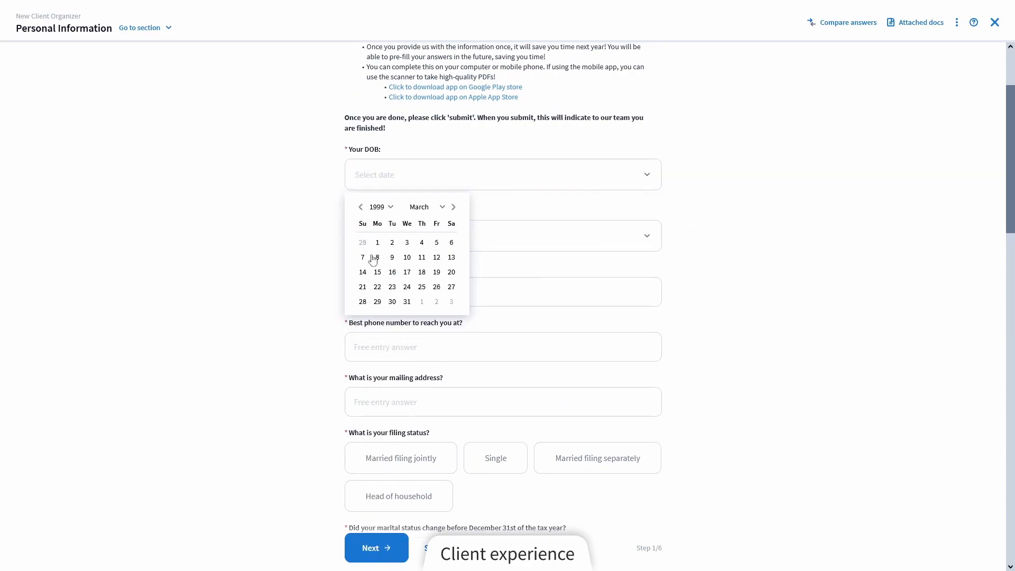
click(362, 257)
click(561, 286)
- Set the filing status to Single and answer No to the marital status change and changes in dependents questions
scroll(544, 290, down, 3)
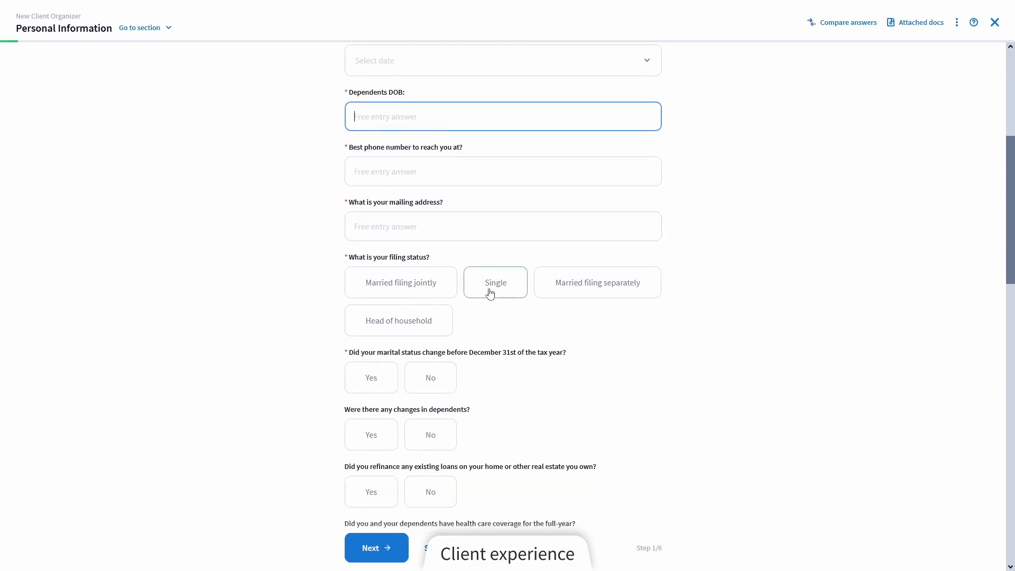
click(490, 284)
scroll(470, 267, down, 3)
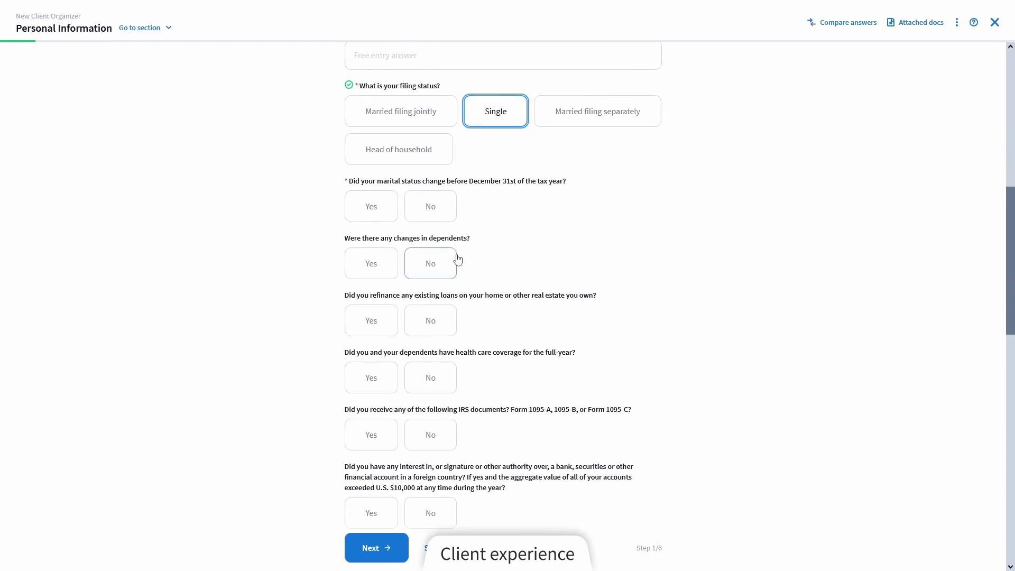
click(437, 219)
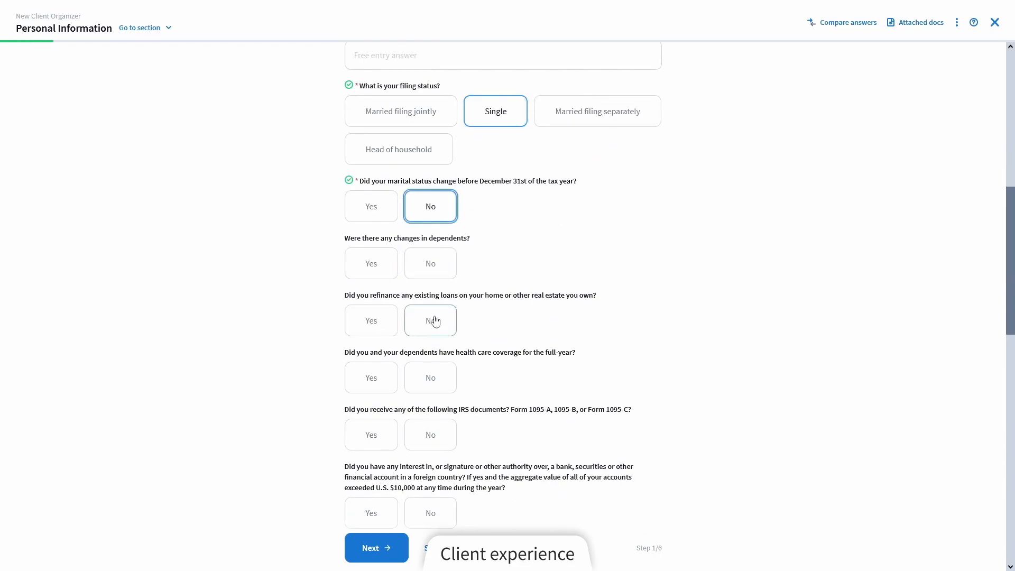
click(422, 279)
- Answer No to having a Will and/or a Trust and continue to the Income section
scroll(423, 279, down, 4)
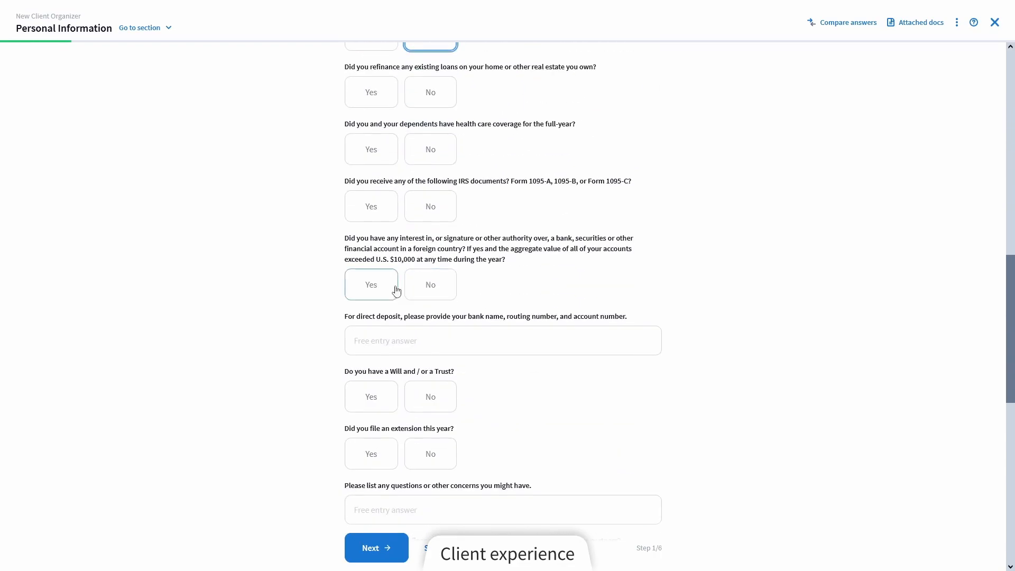
click(420, 408)
scroll(423, 349, down, 9)
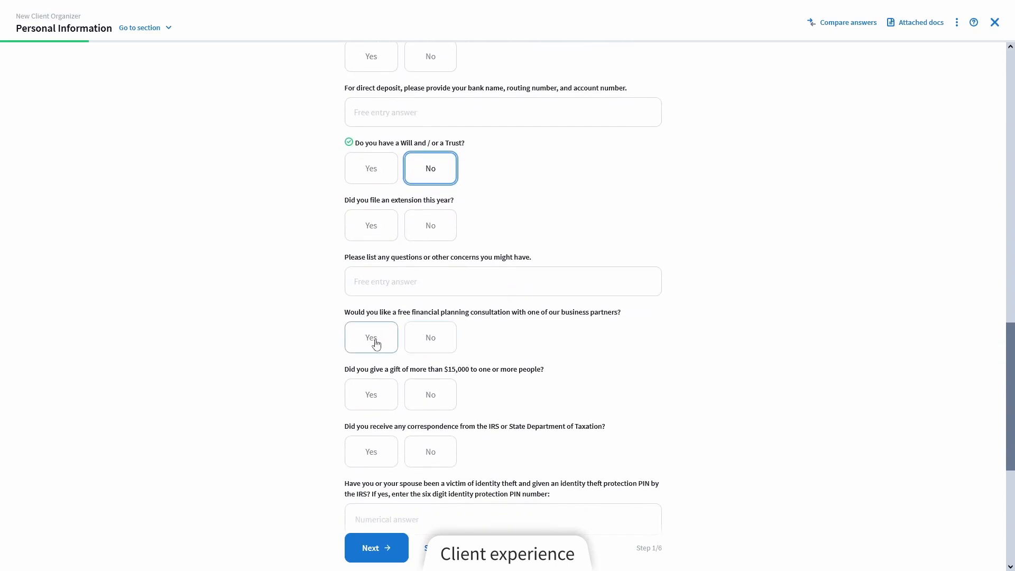
scroll(327, 360, down, 1)
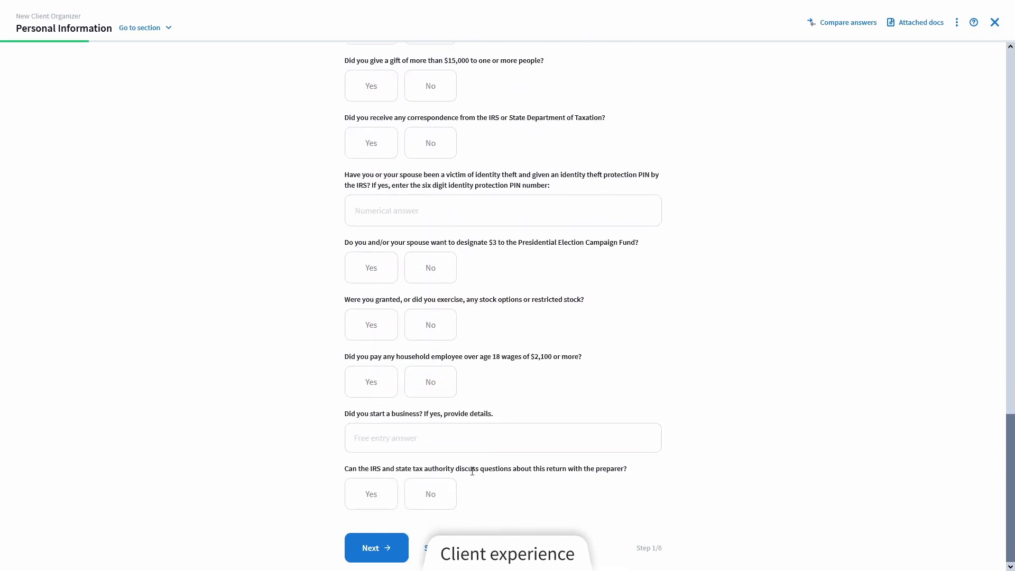
click(374, 555)
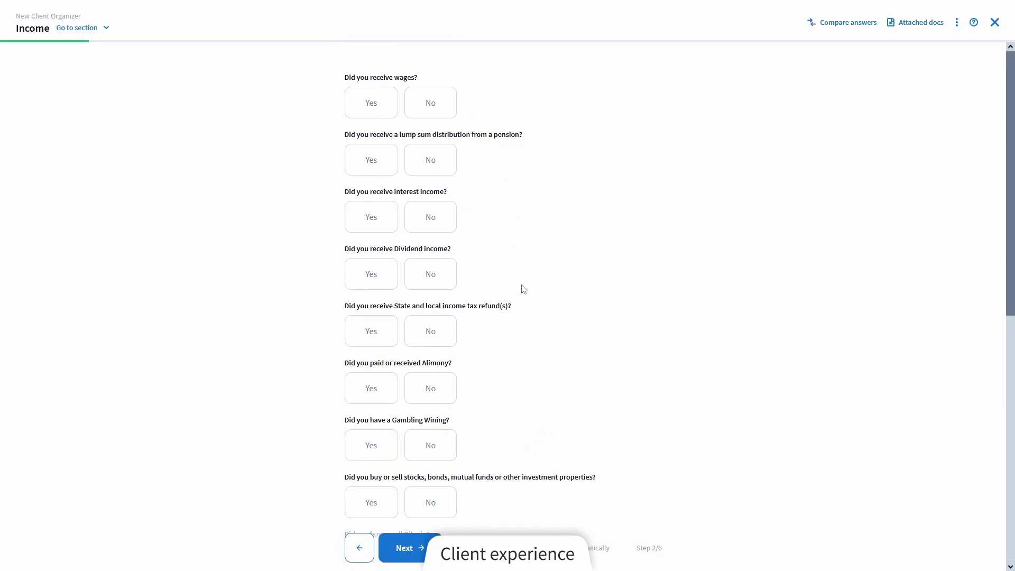
- Look over the Income questions, go to the Deductions section, and view the organizer's print and save-as-draft options
scroll(524, 289, down, 7)
scroll(523, 289, down, 1)
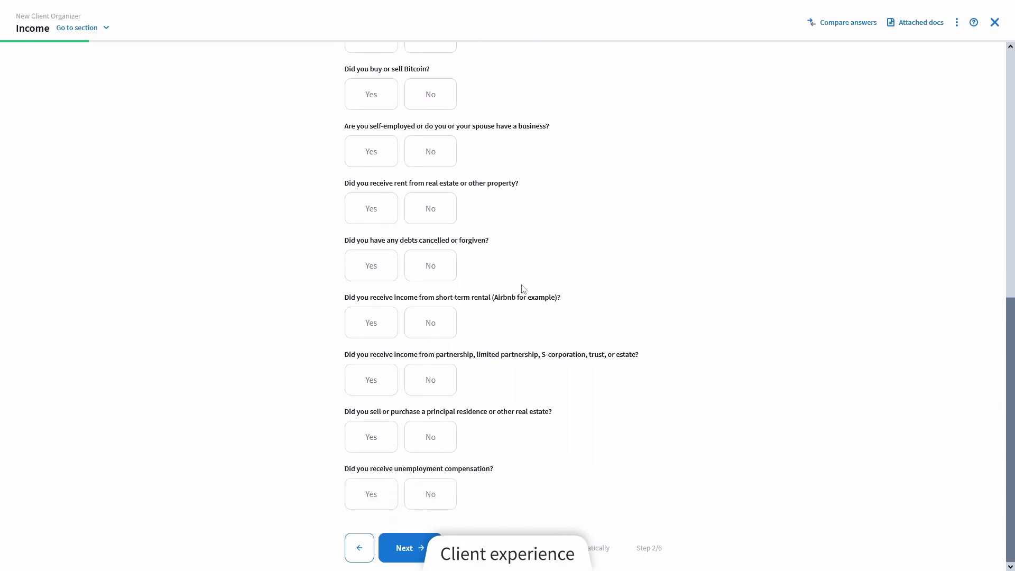
click(106, 29)
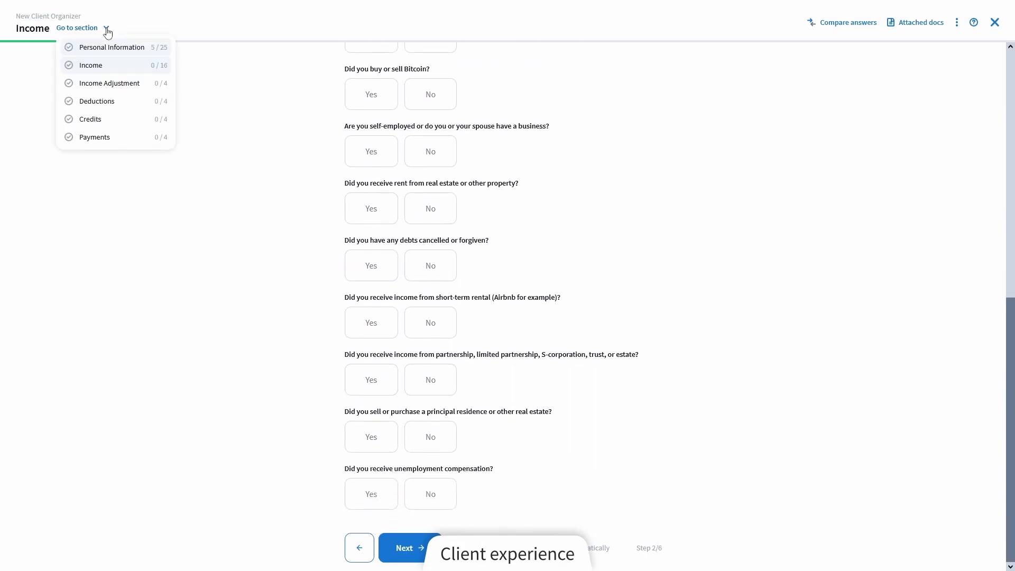
click(135, 110)
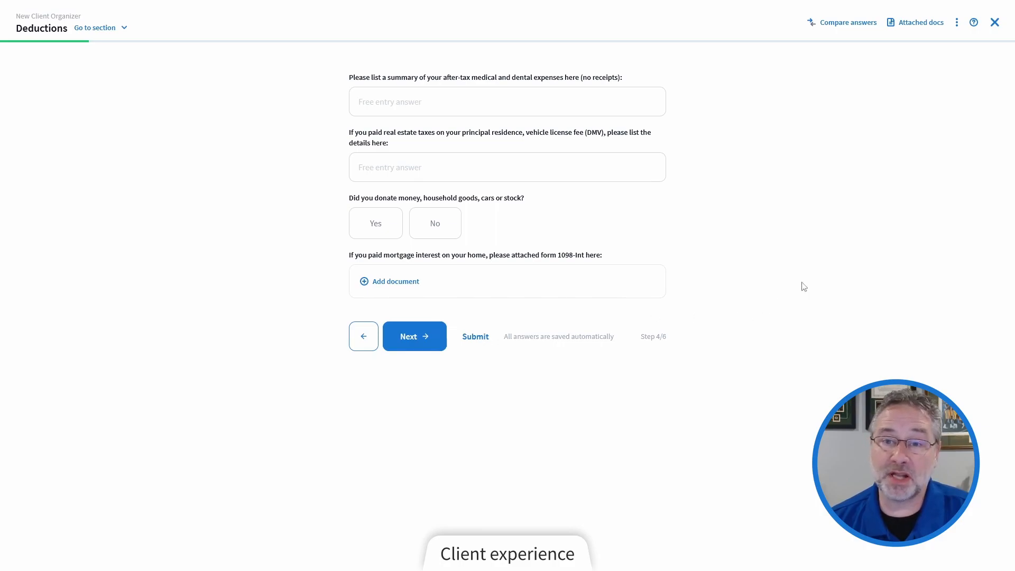
click(956, 28)
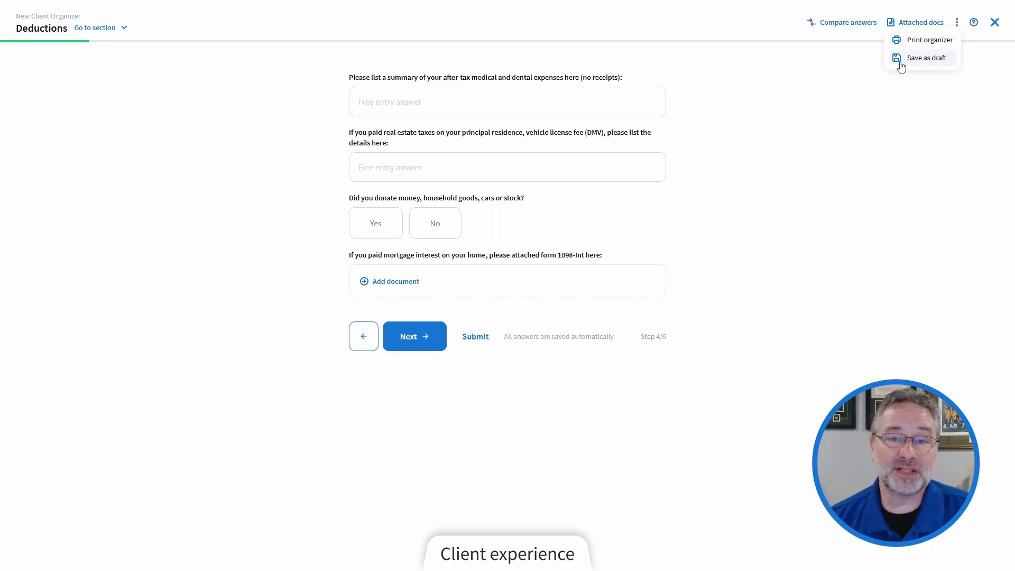
click(787, 247)
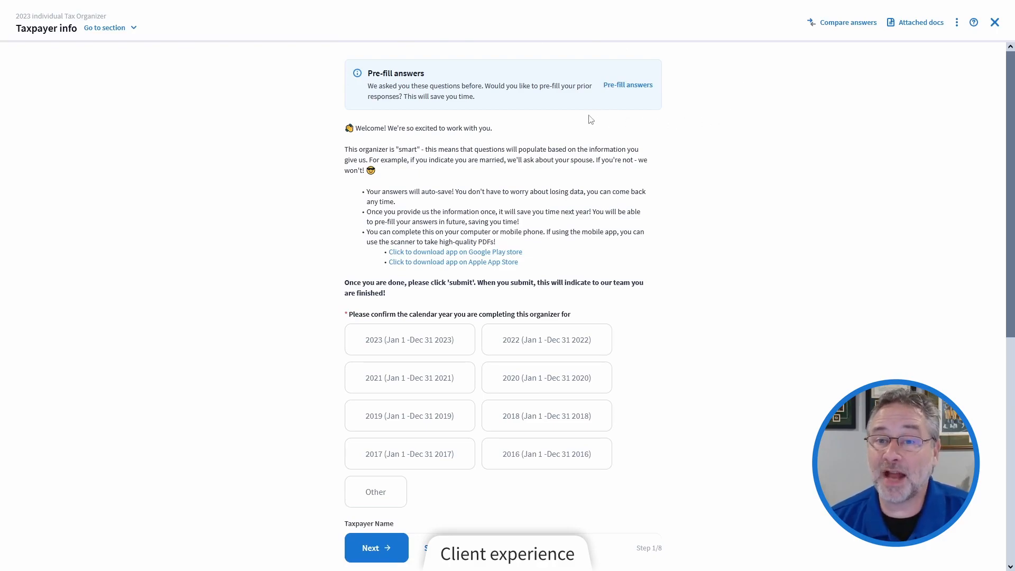
- Pre-fill the 2023 individual Tax Organizer with the prior responses and review the Taxpayer info answers
click(632, 89)
scroll(714, 312, down, 6)
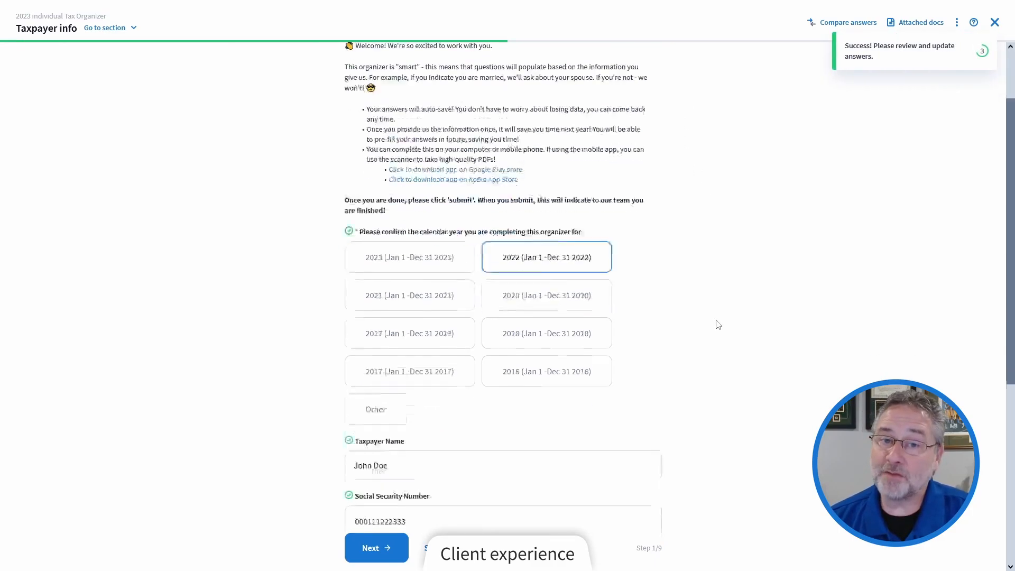
scroll(716, 323, down, 1)
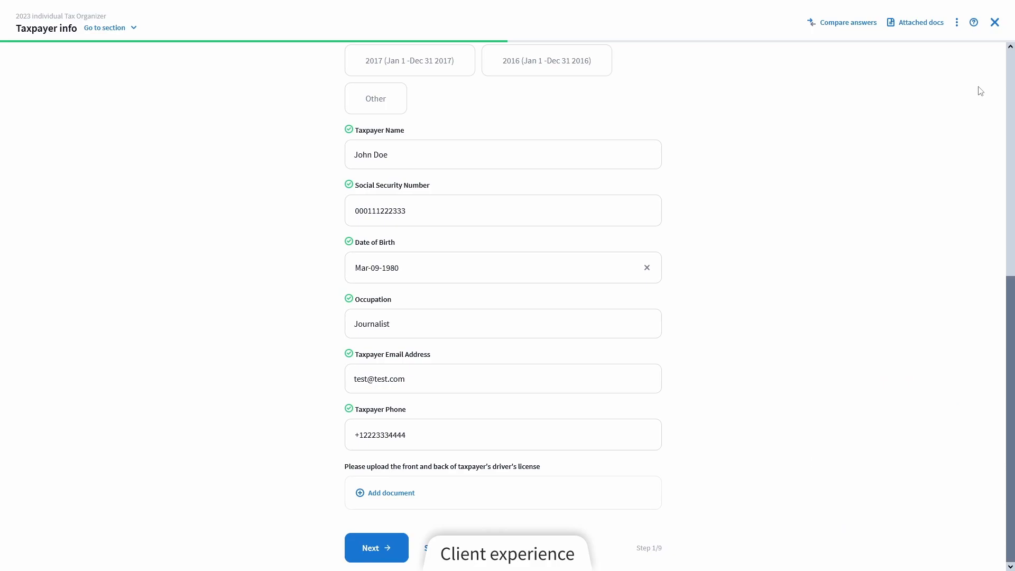
- Compare the answers with the 2022 individual Tax Organizer and advance past the Taxpayer info and Address sections
click(865, 26)
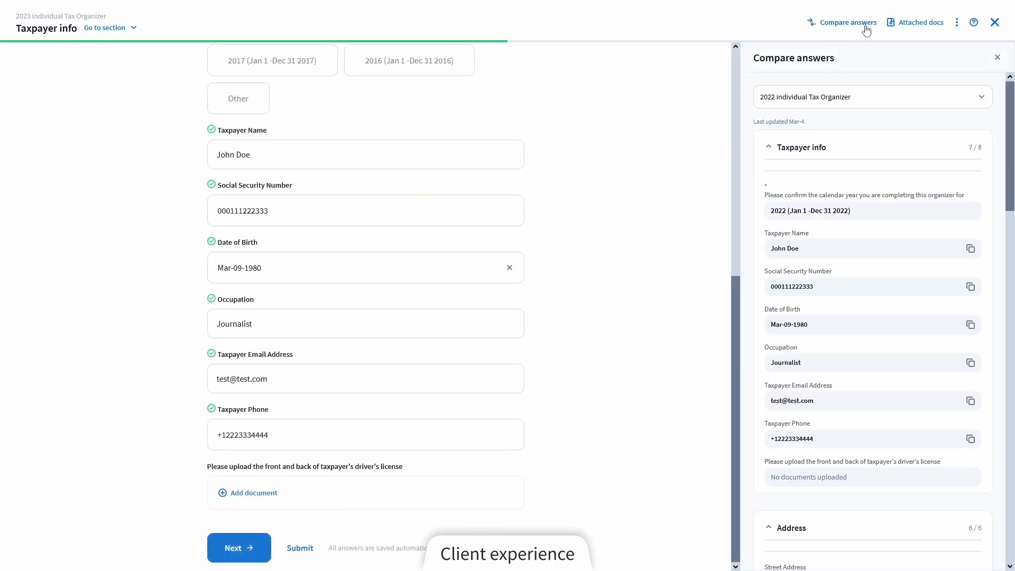
click(884, 105)
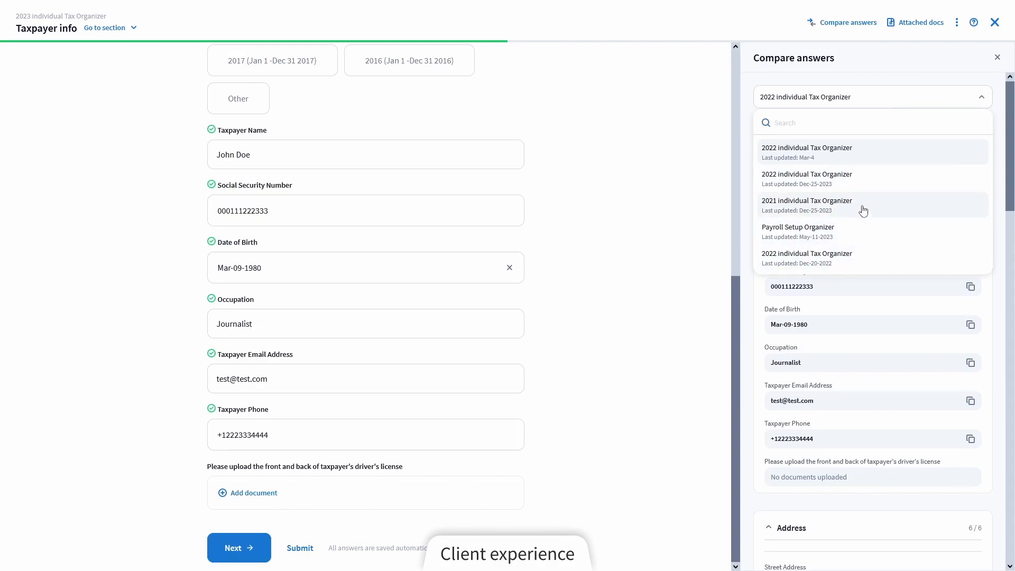
click(872, 106)
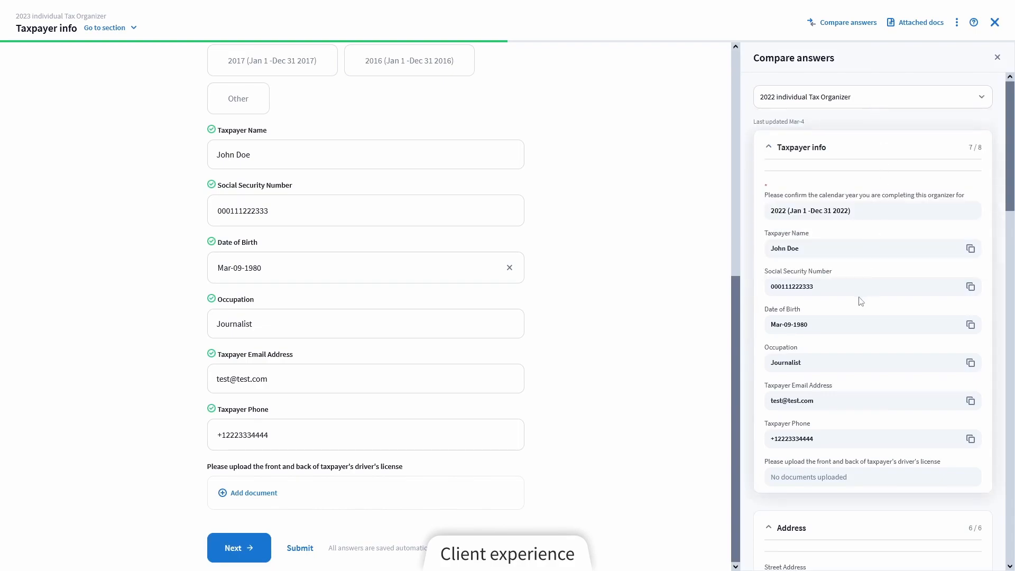
scroll(861, 300, down, 6)
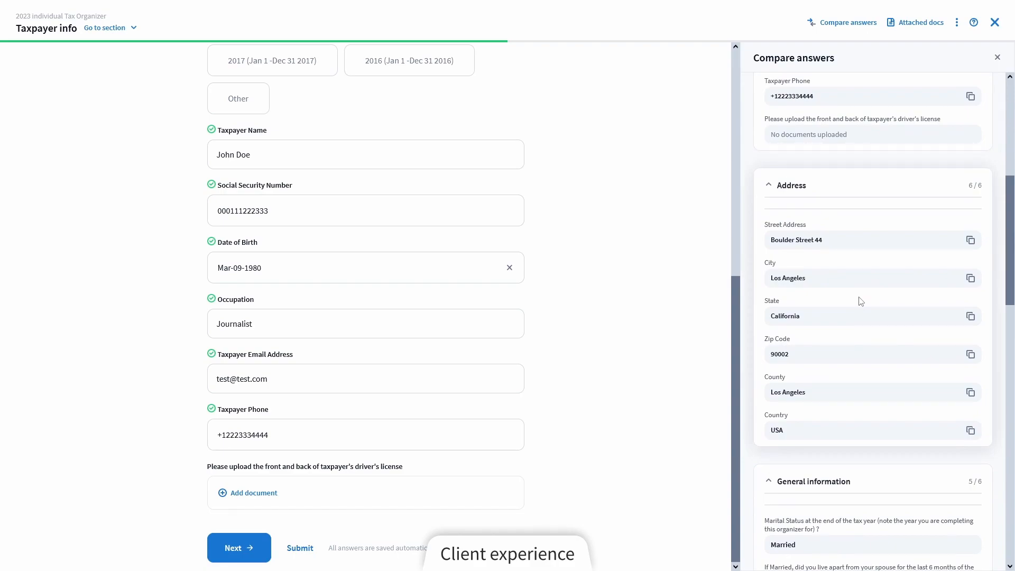
scroll(861, 300, down, 6)
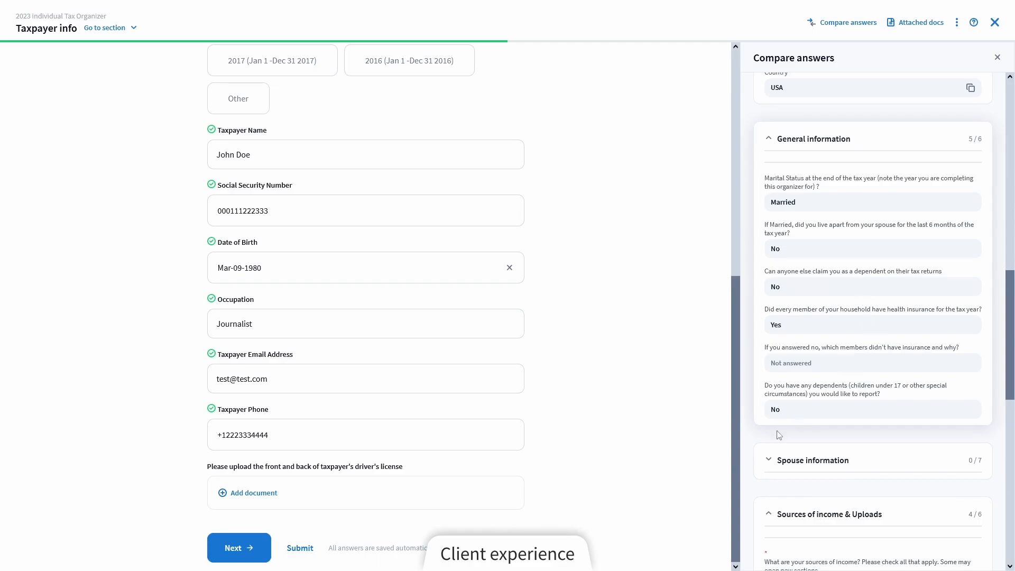
click(227, 551)
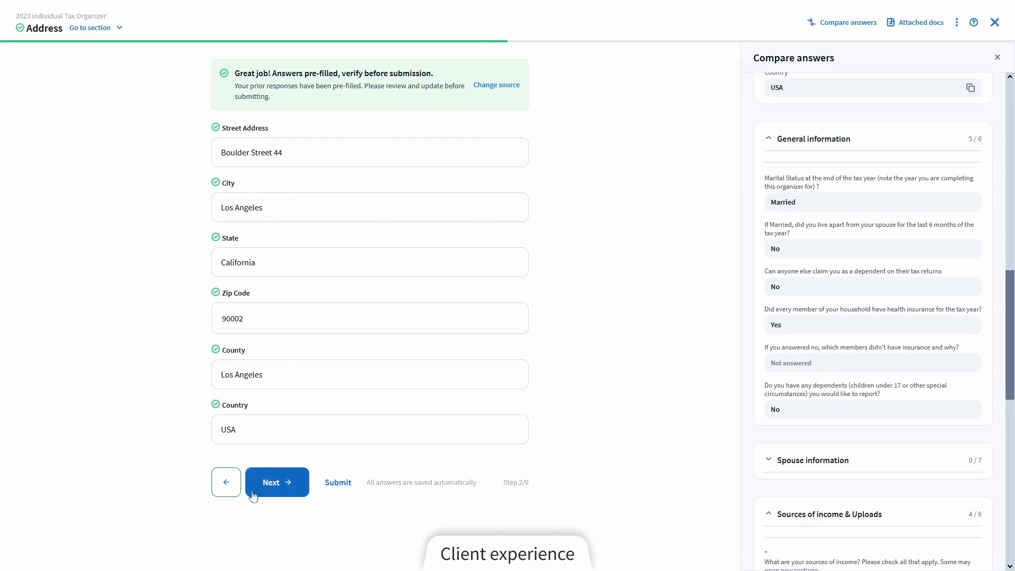
click(273, 479)
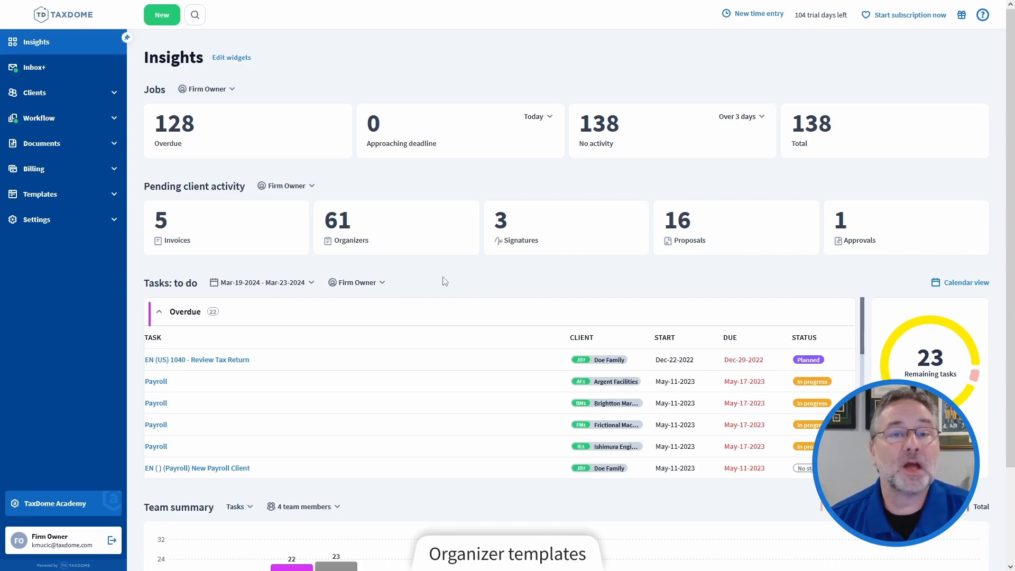
- Get the free Individual Tax Organizer with Conditions from the organizer templates in the Marketplace
click(85, 197)
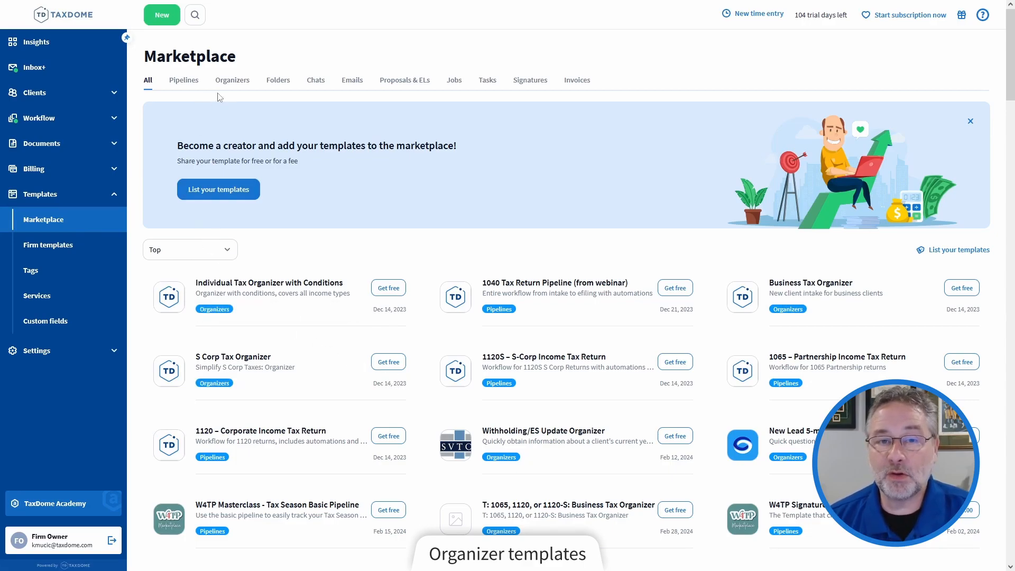
click(241, 89)
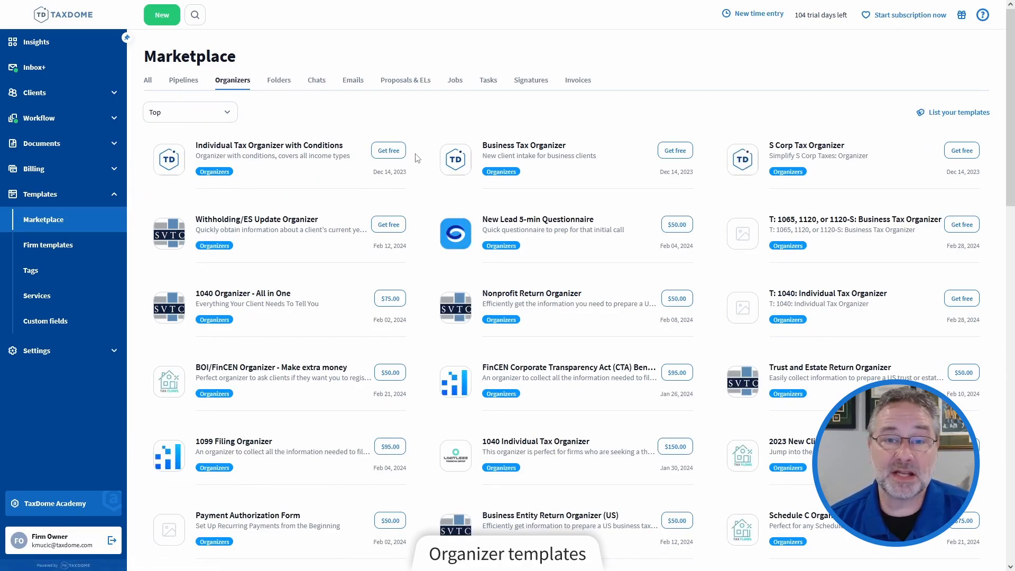
click(386, 154)
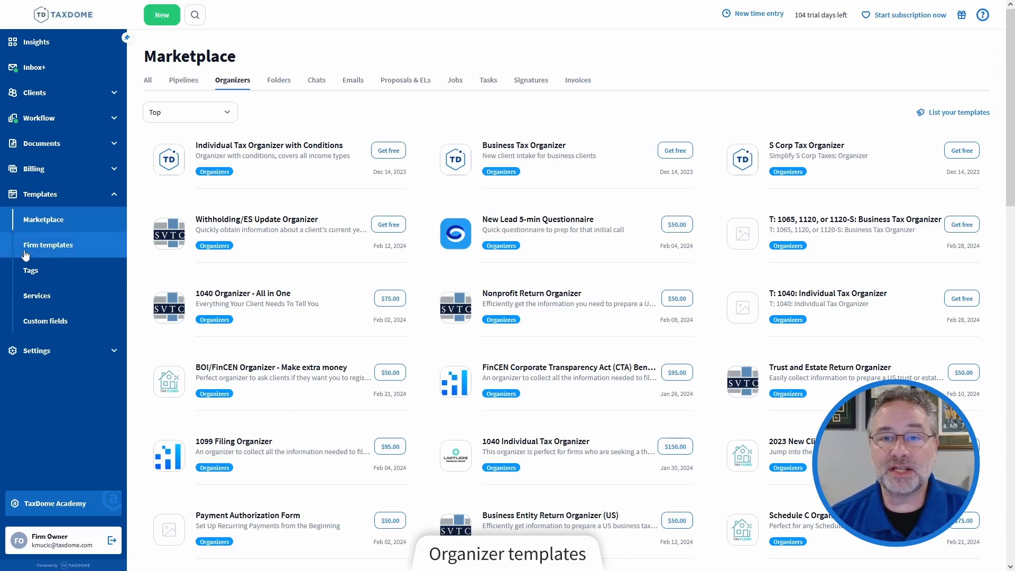
- View the firm's organizer templates, browse the template library available for copying, and return to the firm's list
click(79, 253)
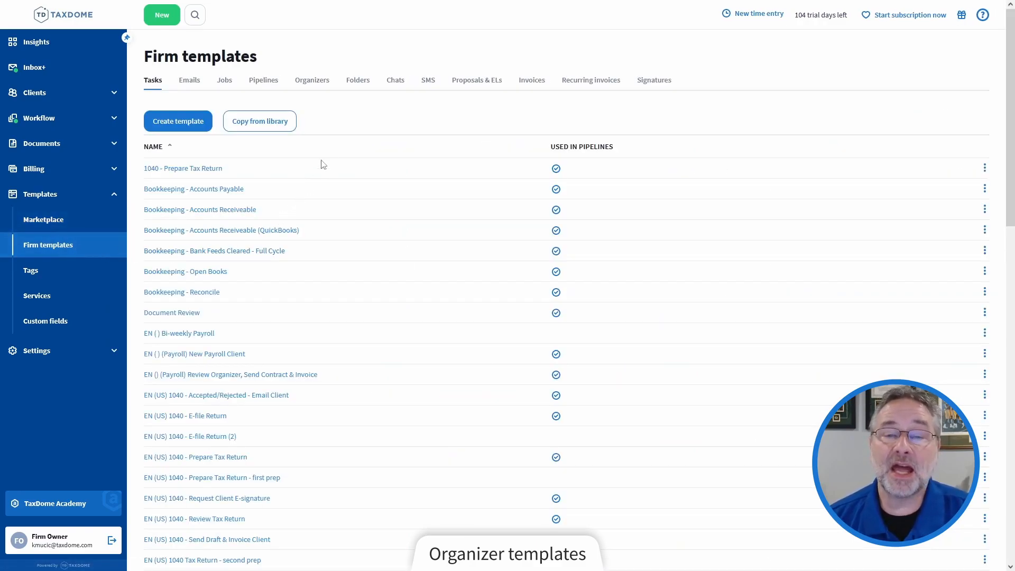
click(313, 85)
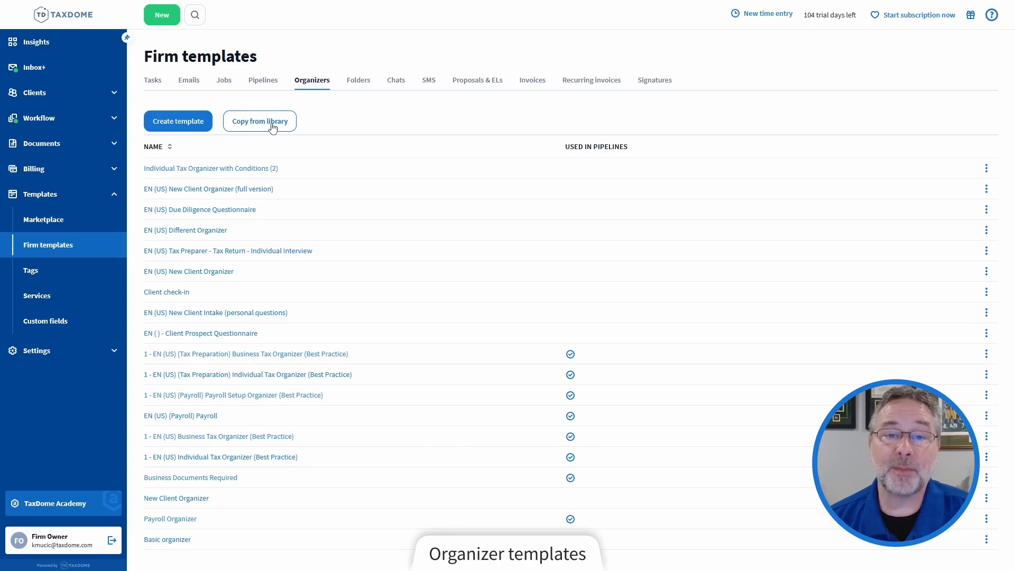
click(241, 127)
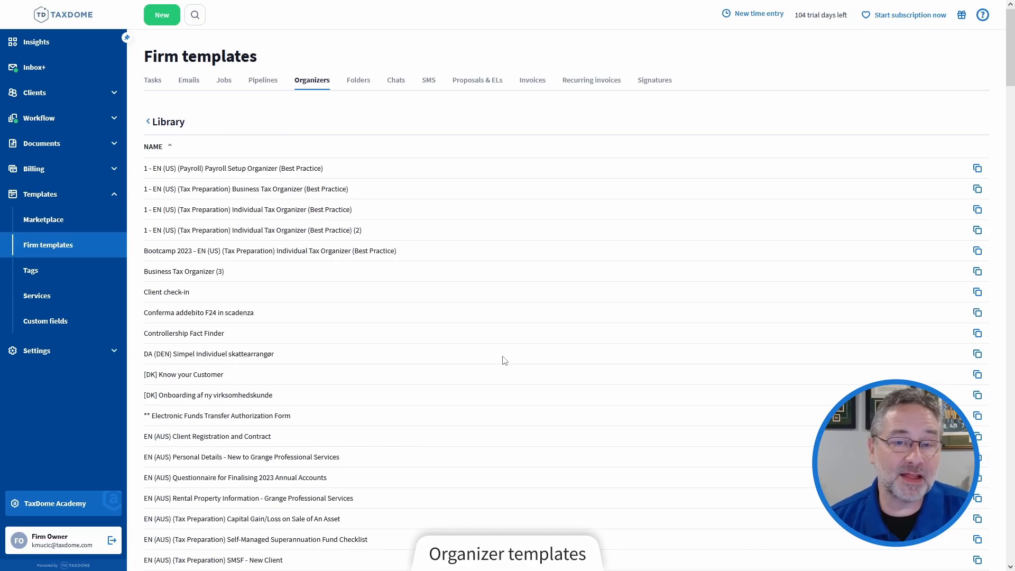
key(alt+Left)
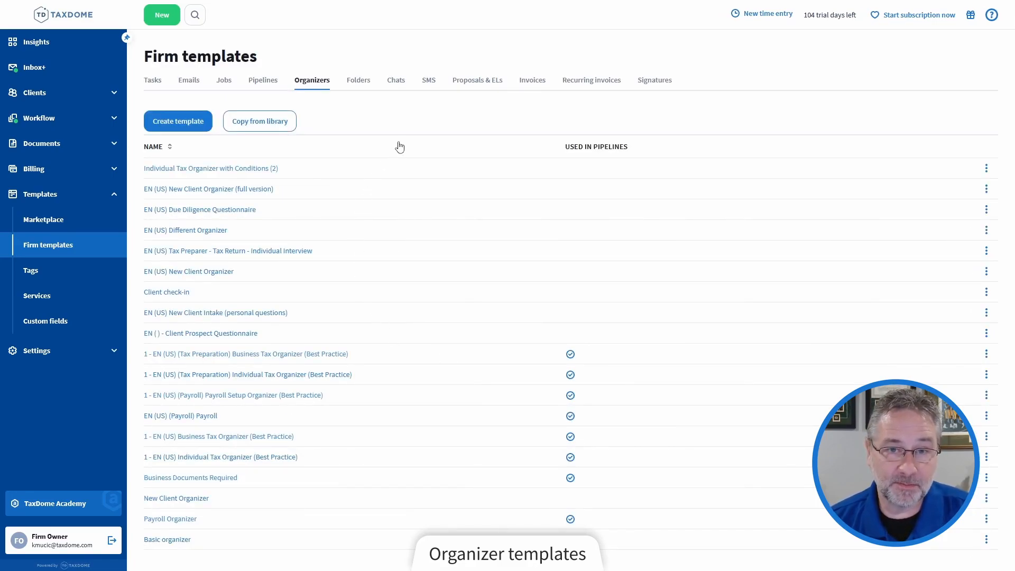
- Open the Individual Tax Organizer with Conditions (2) template and look through its Taxpayer info section
click(195, 170)
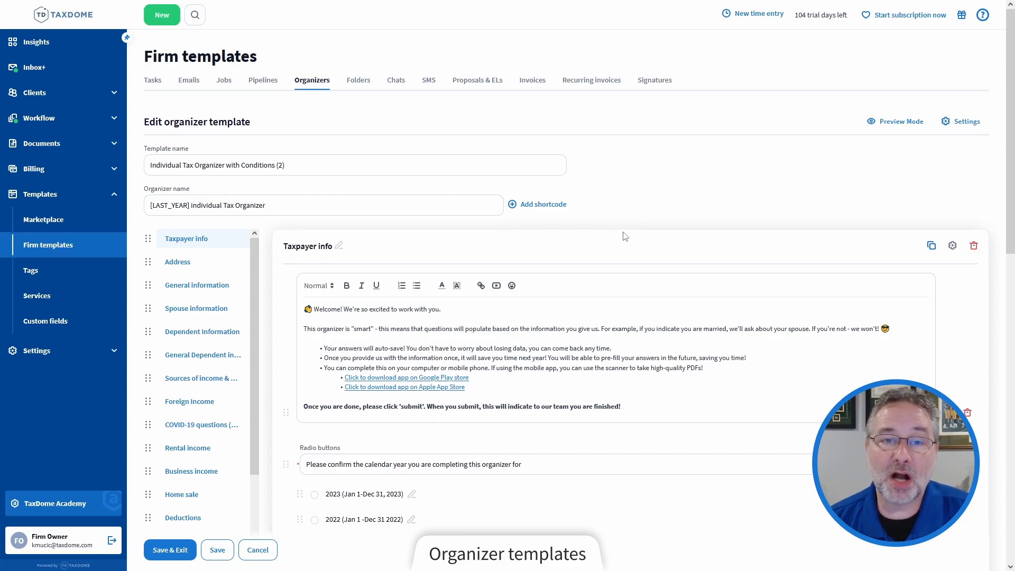
scroll(631, 254, down, 5)
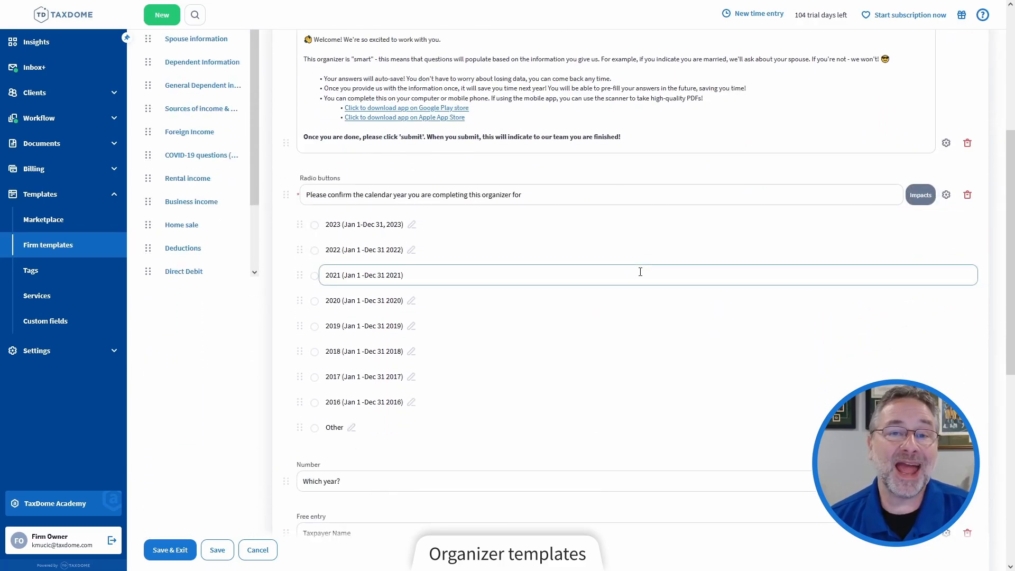
scroll(640, 271, down, 4)
scroll(639, 266, up, 9)
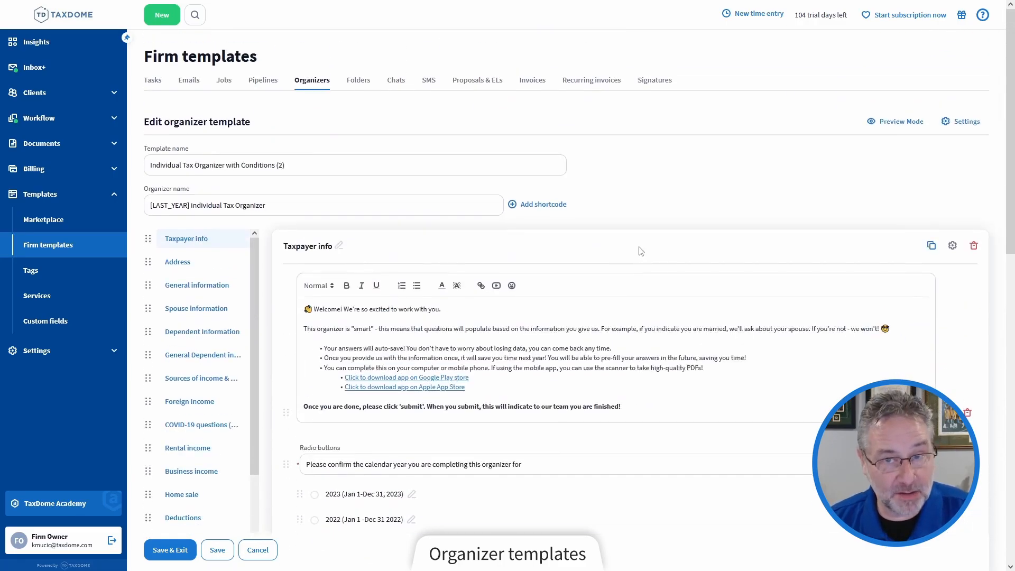
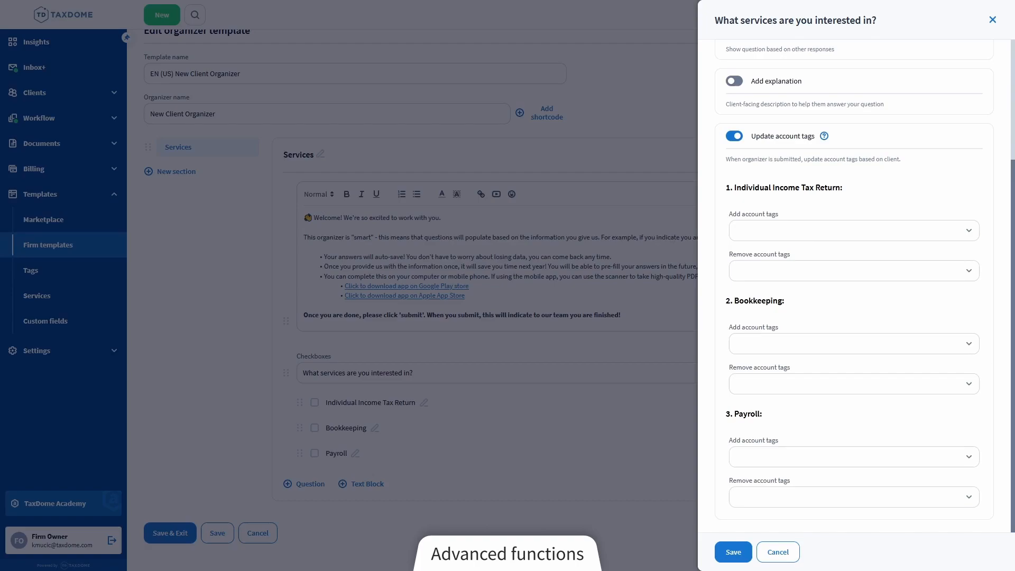
- Add the account tags 1040 for Individual Income Tax Return, Bookkeeping for Bookkeeping and Payroll for Payroll in the services question's settings
click(841, 235)
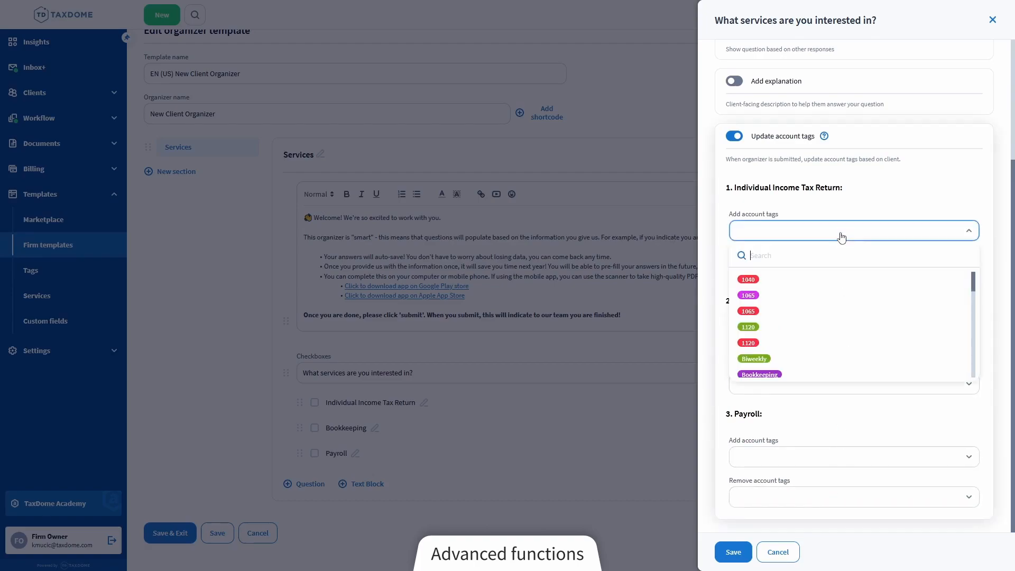
click(781, 280)
click(794, 242)
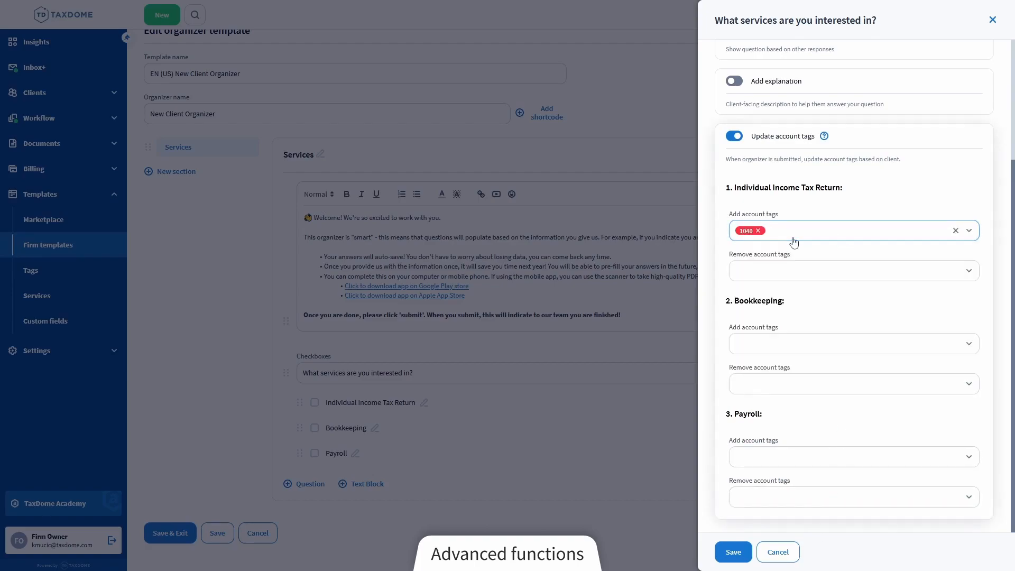
click(781, 343)
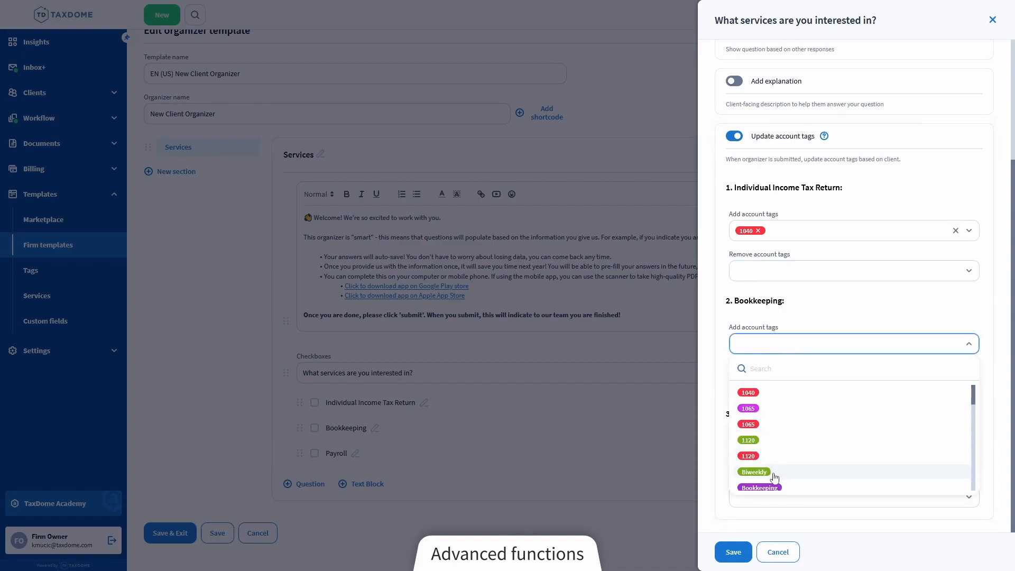
click(760, 486)
click(807, 346)
click(788, 464)
text(pa)
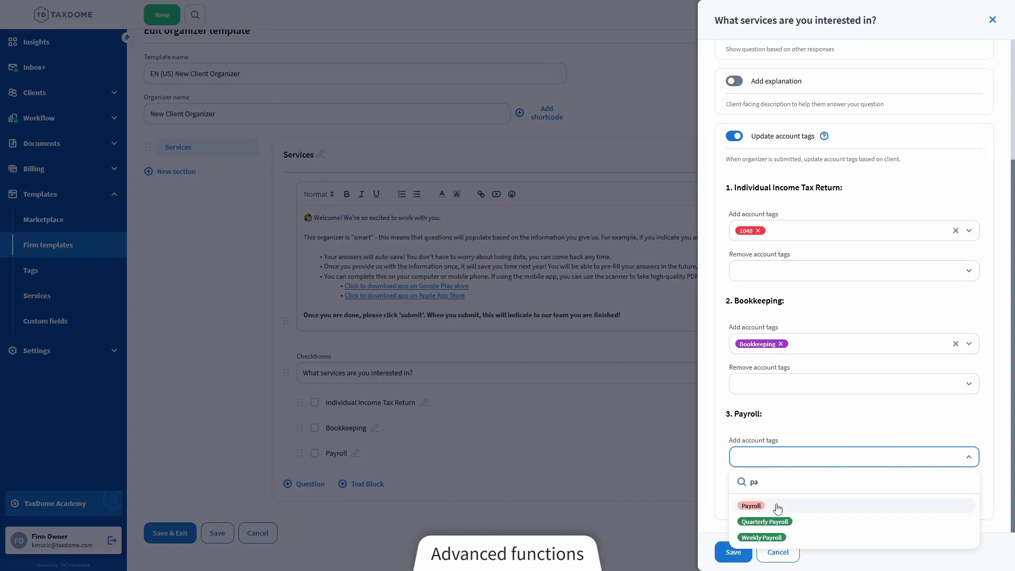
click(777, 507)
click(785, 451)
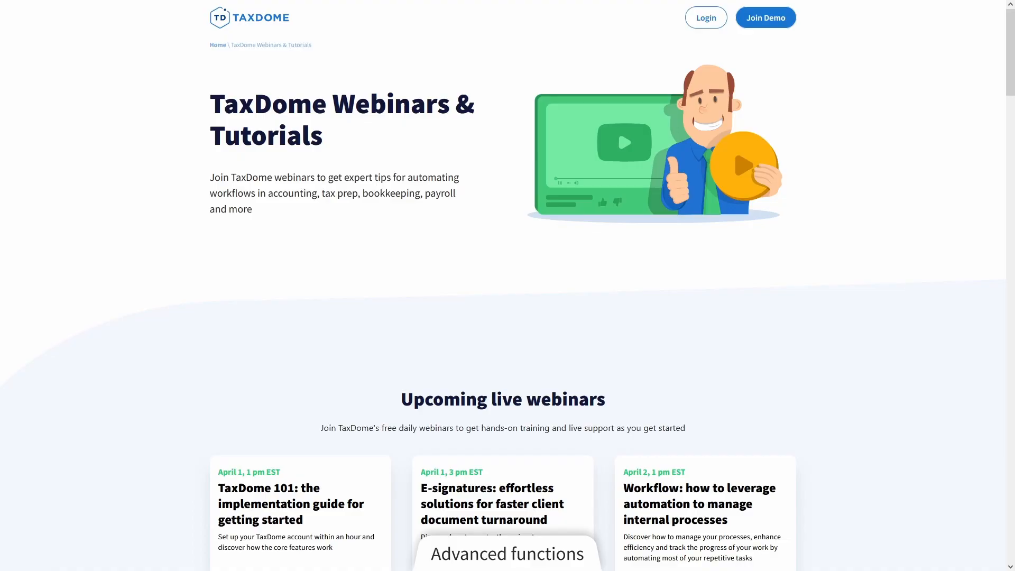
- Look through the TaxDome webinars page and the Monthly Bookkeeping pipeline's stages with their conditions and automations
scroll(893, 328, down, 6)
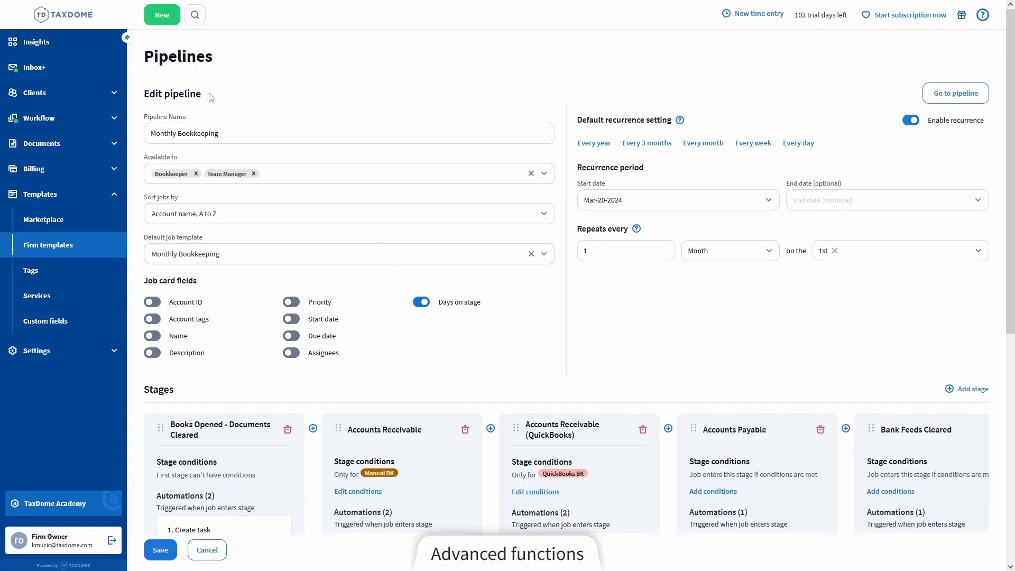
scroll(593, 324, down, 4)
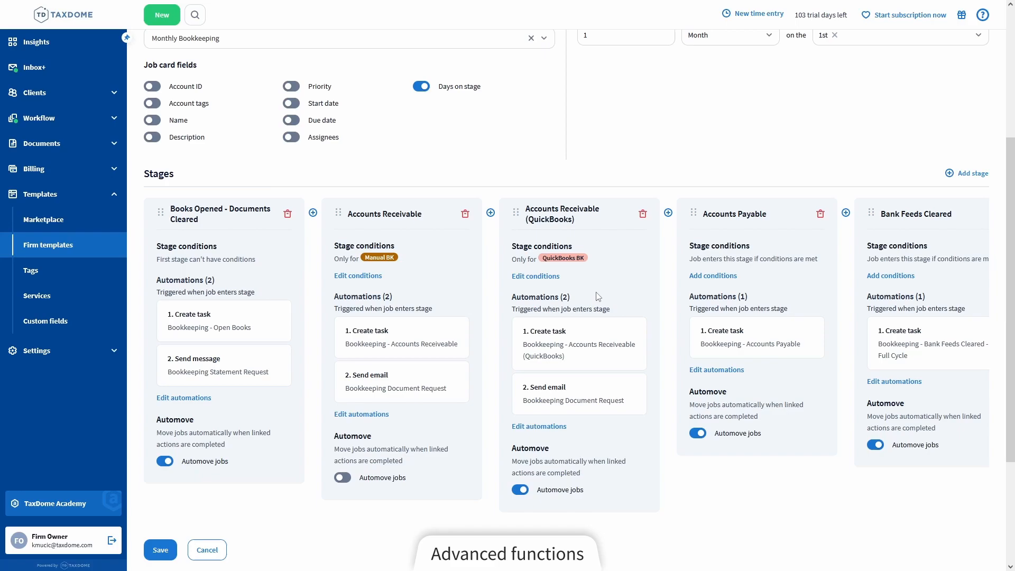
click(74, 95)
click(155, 165)
click(155, 187)
click(155, 208)
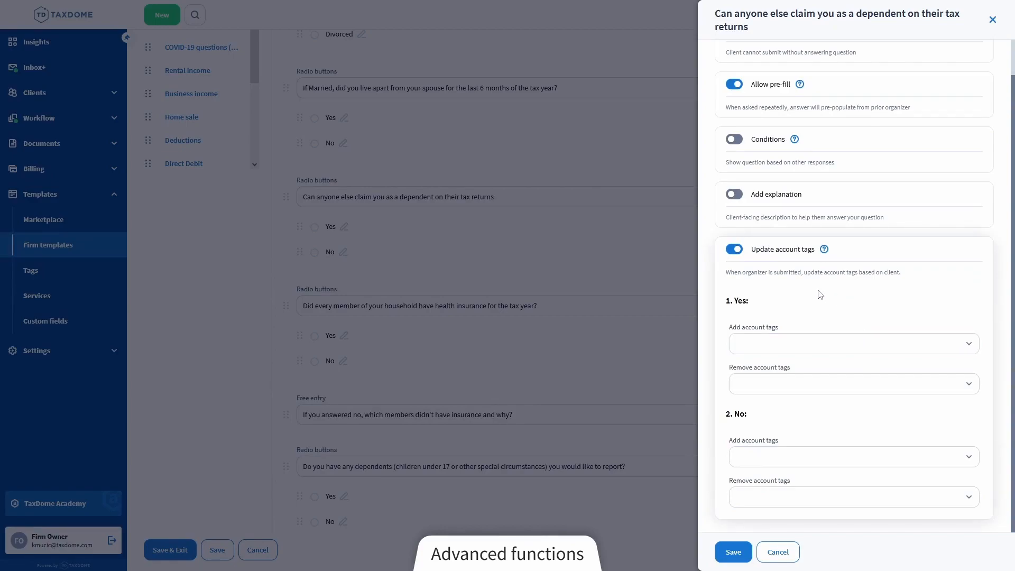
- Discard the settings of the question about being claimed as a dependent and open the Dependent Information section's preferences
click(779, 550)
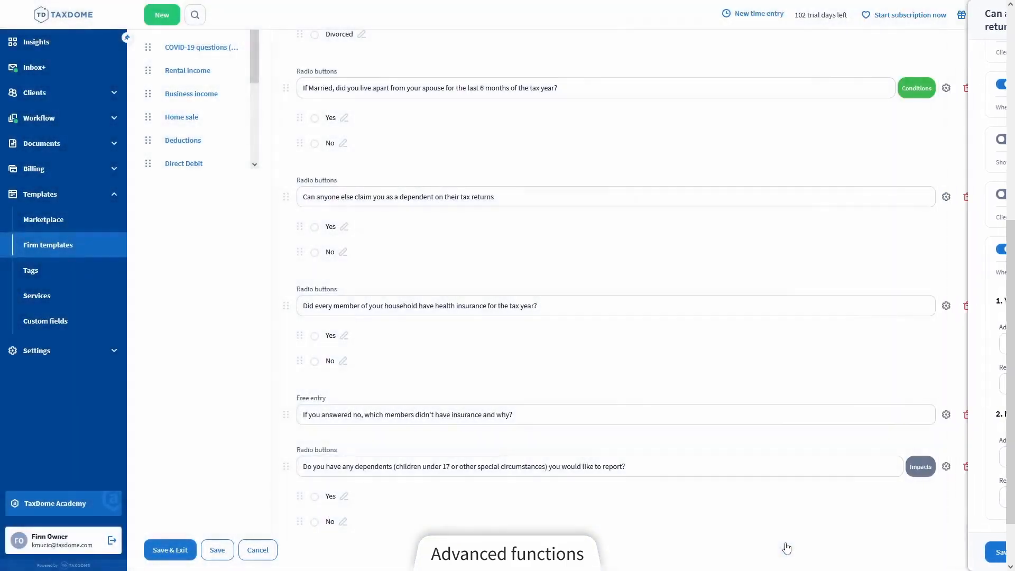
scroll(365, 354, up, 5)
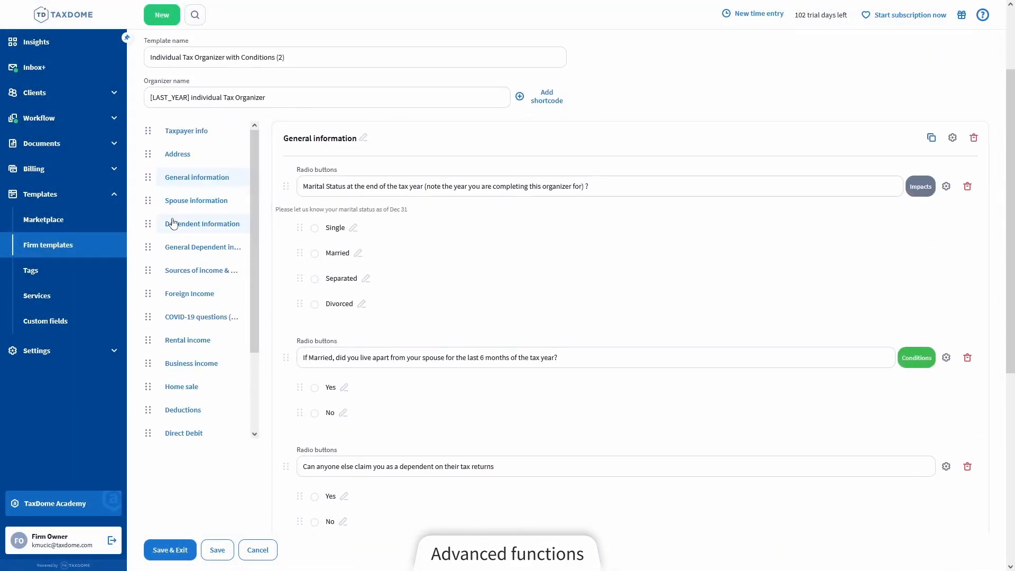
click(194, 225)
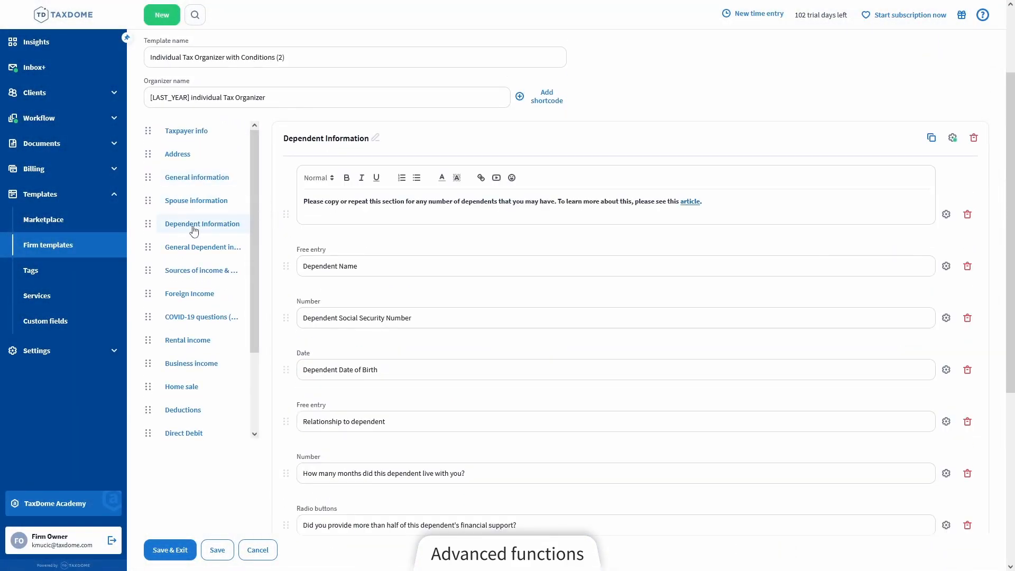
click(953, 138)
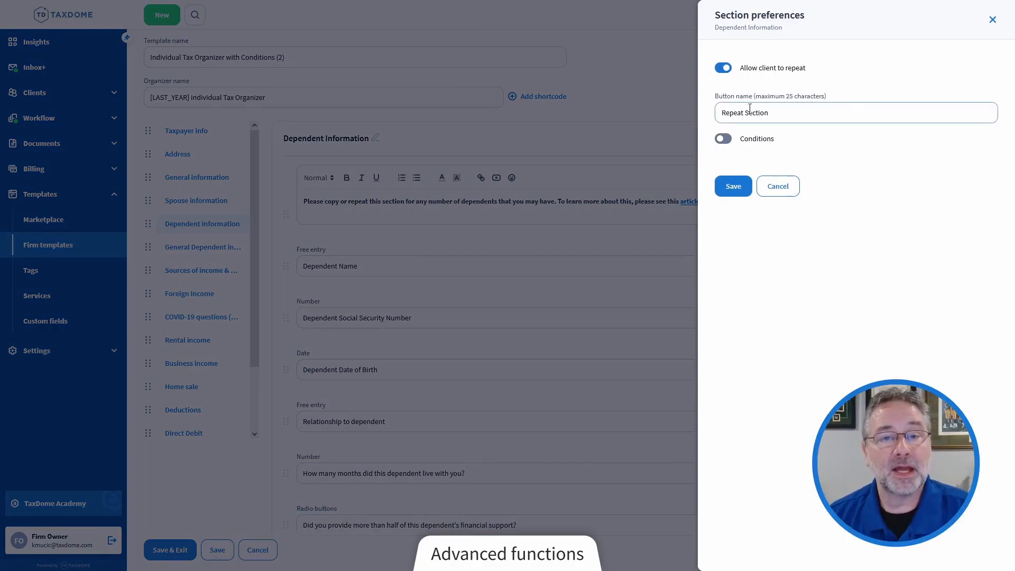
- Keep client repetition allowed for the Dependent Information section, name its repeat button "Add dependent" and save the preferences
click(725, 70)
click(725, 70)
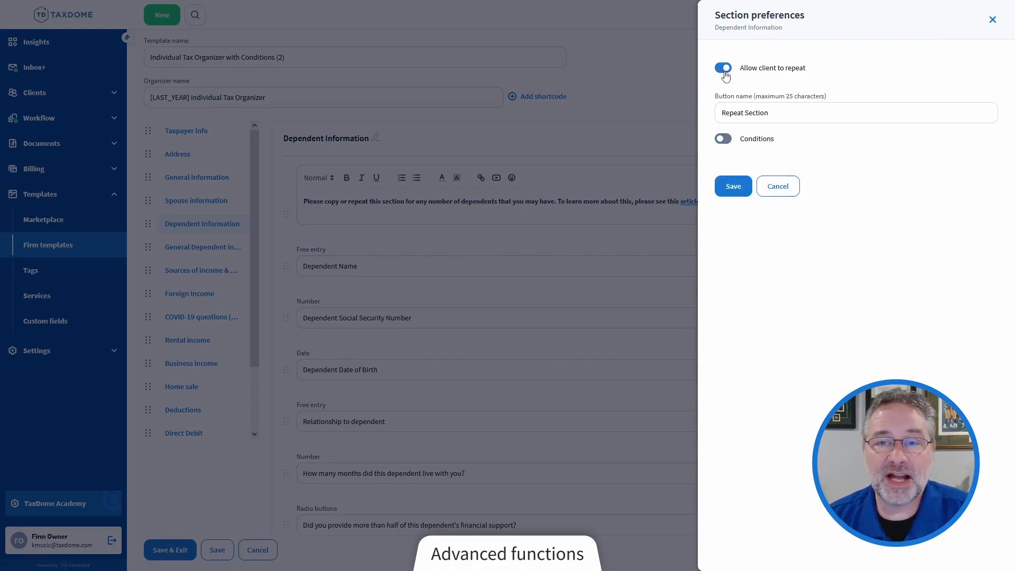
click(793, 113)
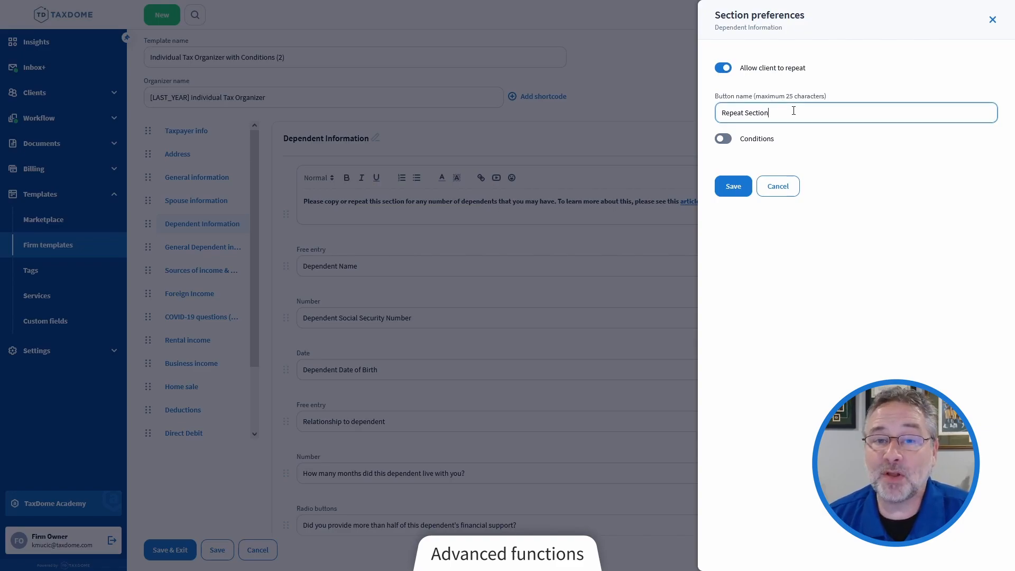
key(ctrl+a)
text(Add dependent)
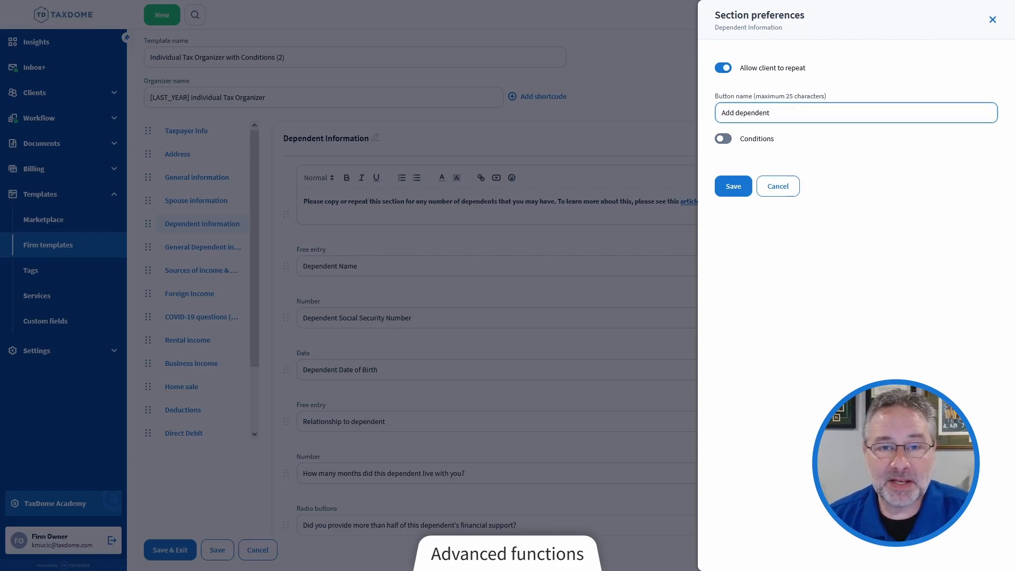
click(732, 187)
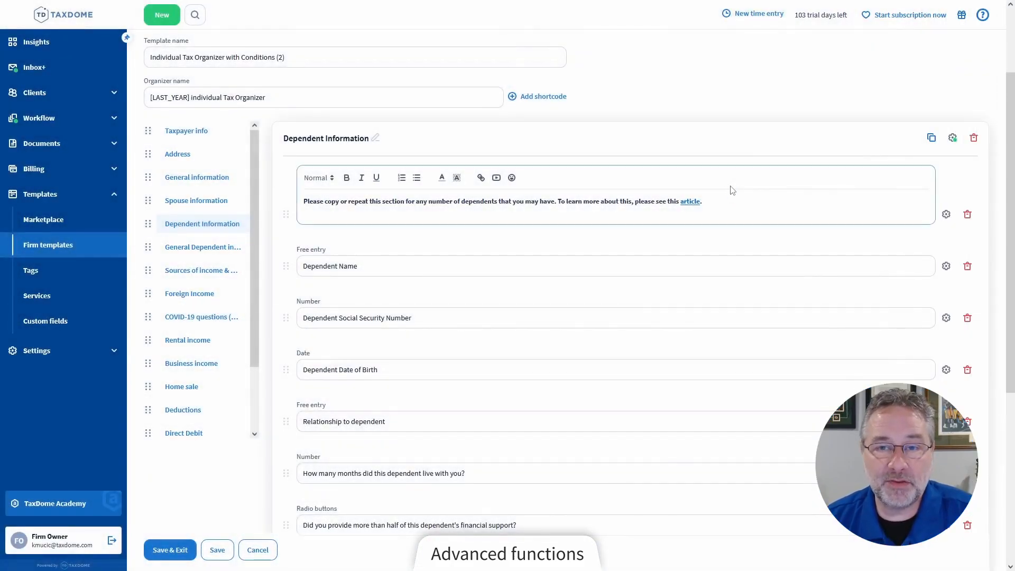
- Preview the organizer as the client sees it and go to the Dependent Information 1 section
scroll(732, 190, up, 2)
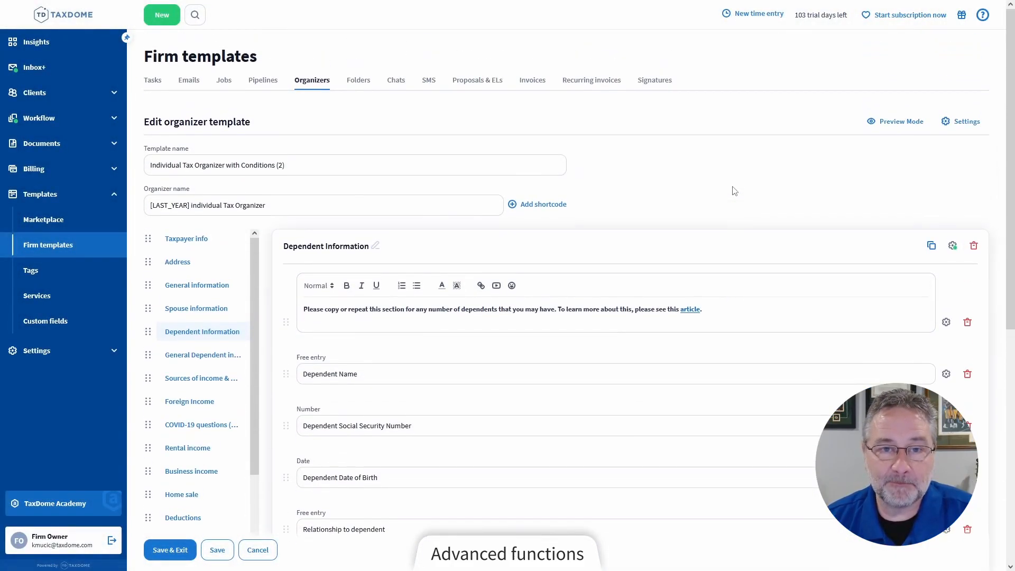
click(899, 123)
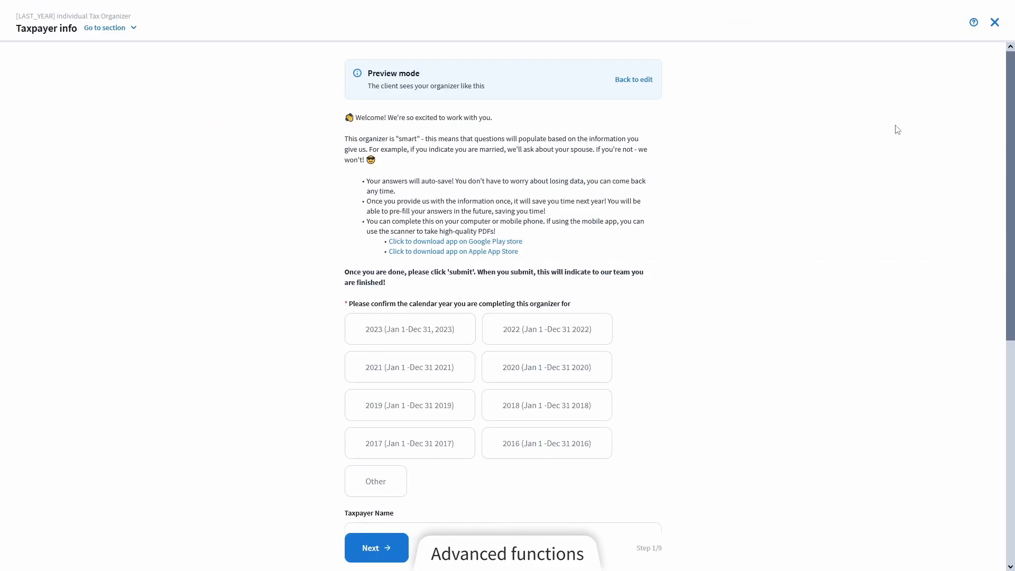
click(132, 31)
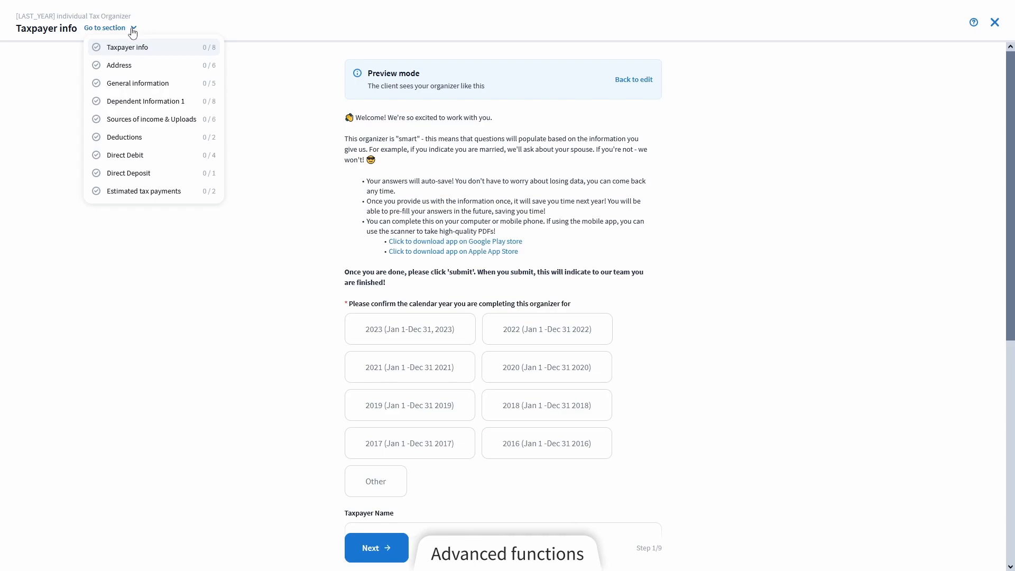
click(152, 109)
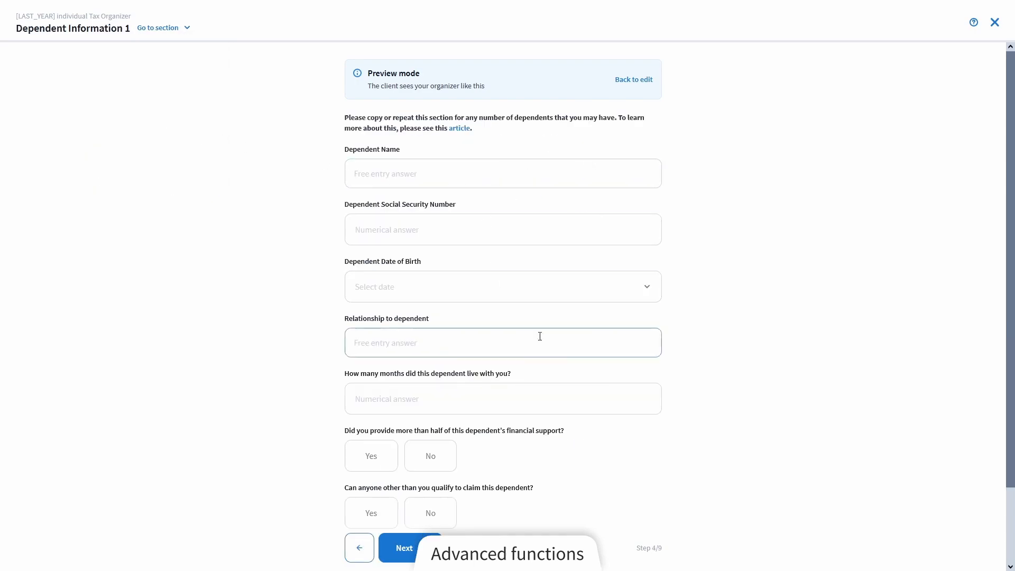
- Repeat the dependent section twice in the preview to test adding a second and third dependent
scroll(529, 330, down, 2)
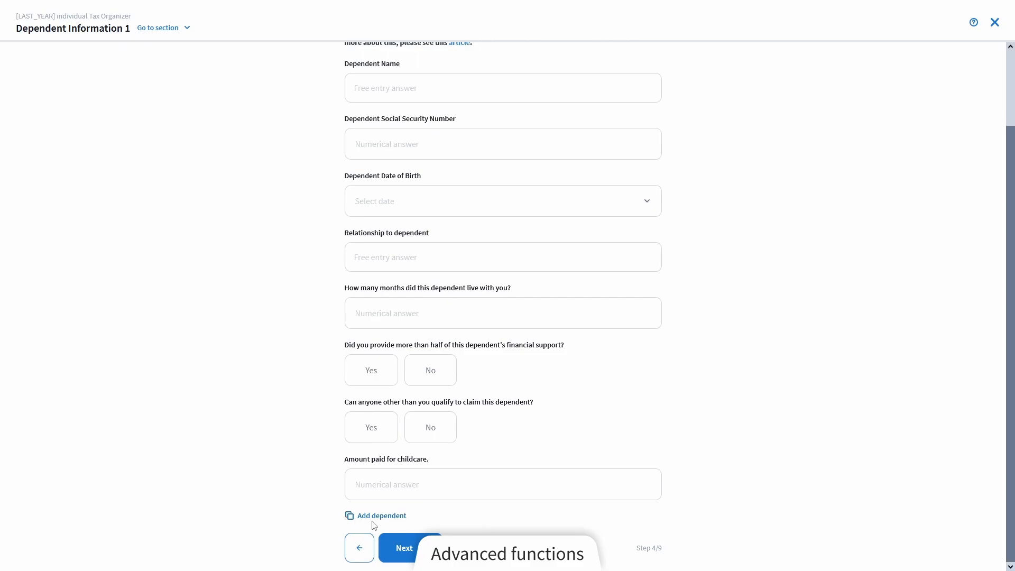
click(397, 516)
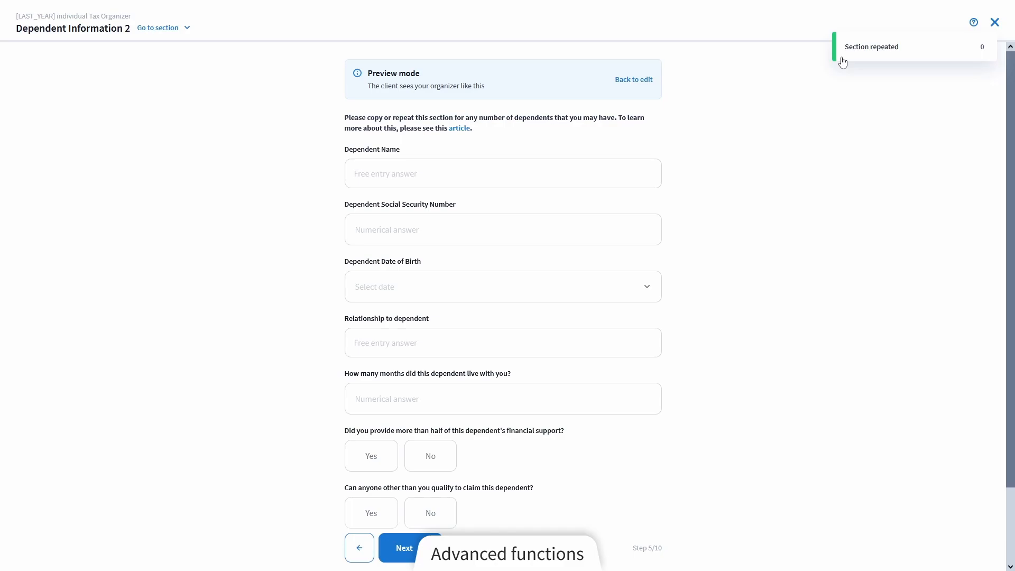
scroll(566, 311, down, 2)
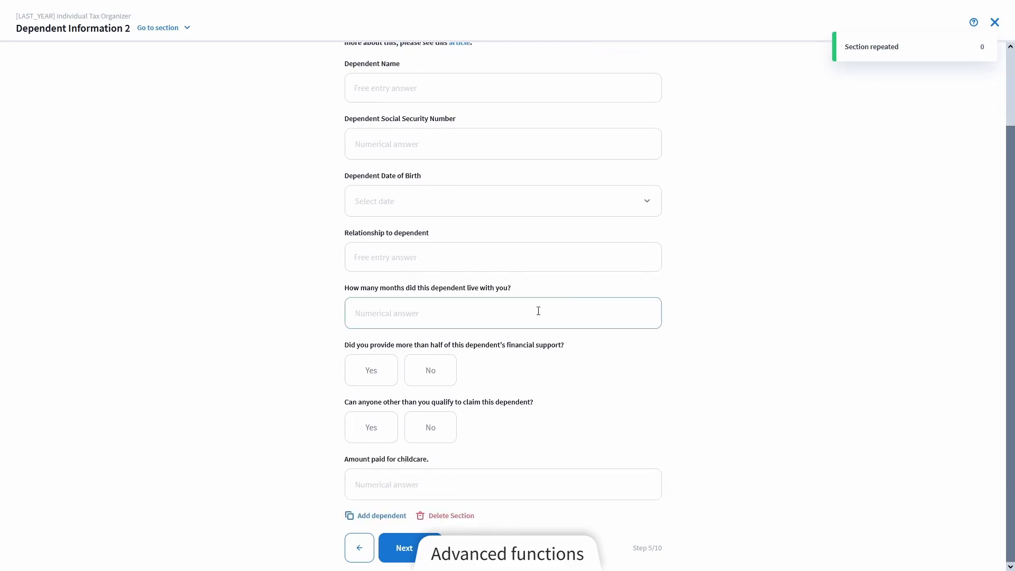
click(365, 515)
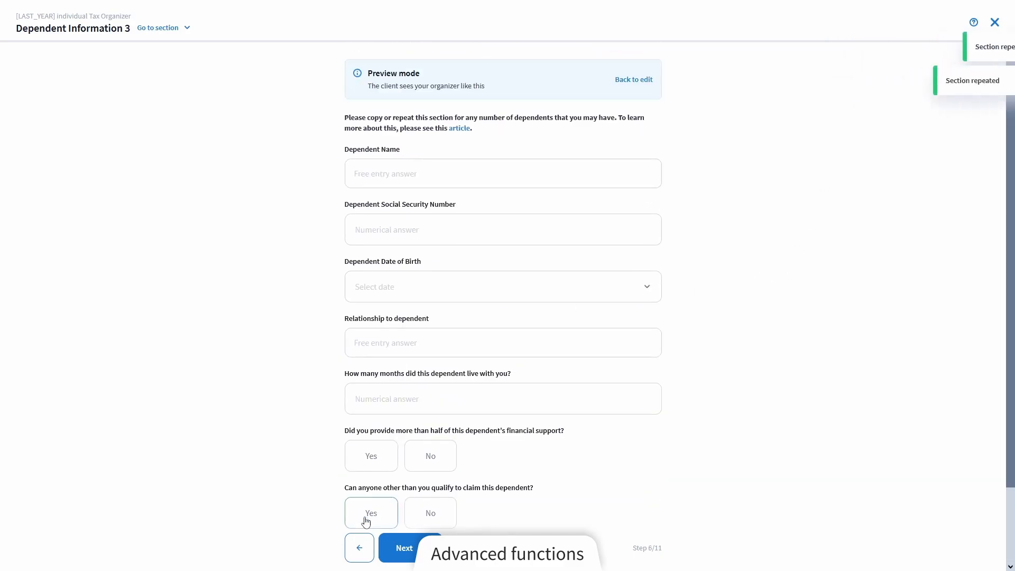
- Check the preview's section list for the repeated dependent sections and return to editing the template
click(165, 31)
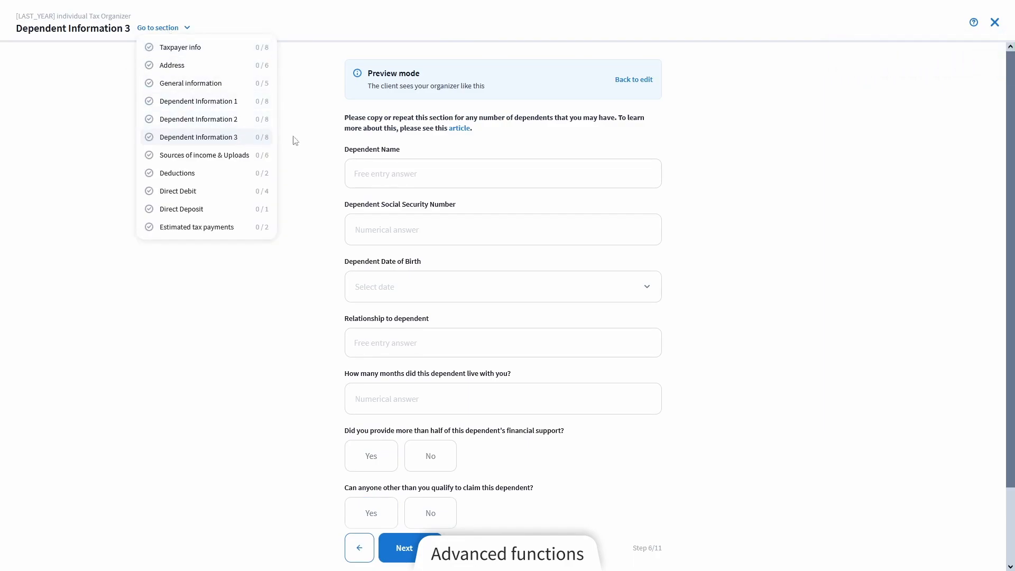
click(895, 166)
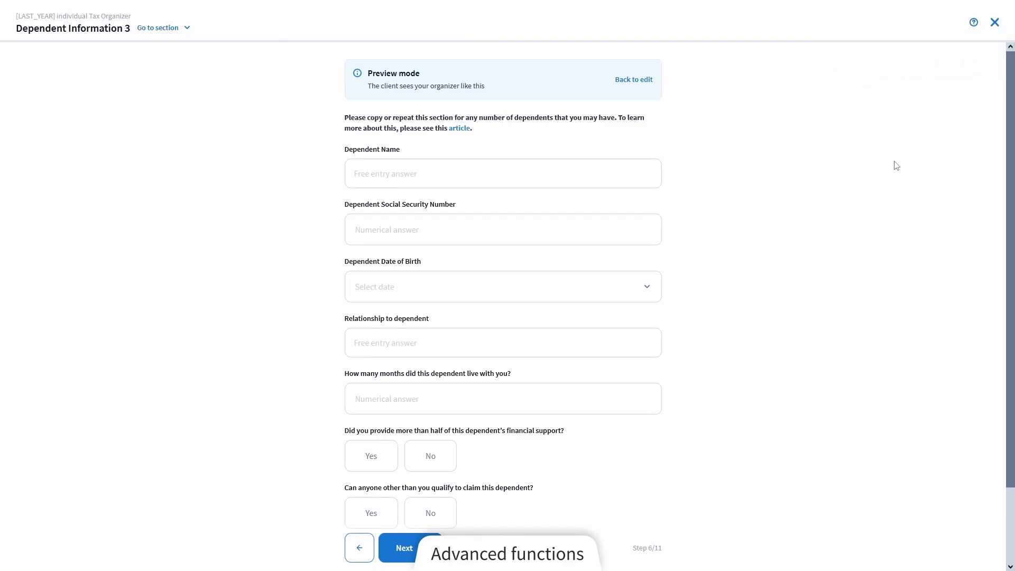
click(994, 22)
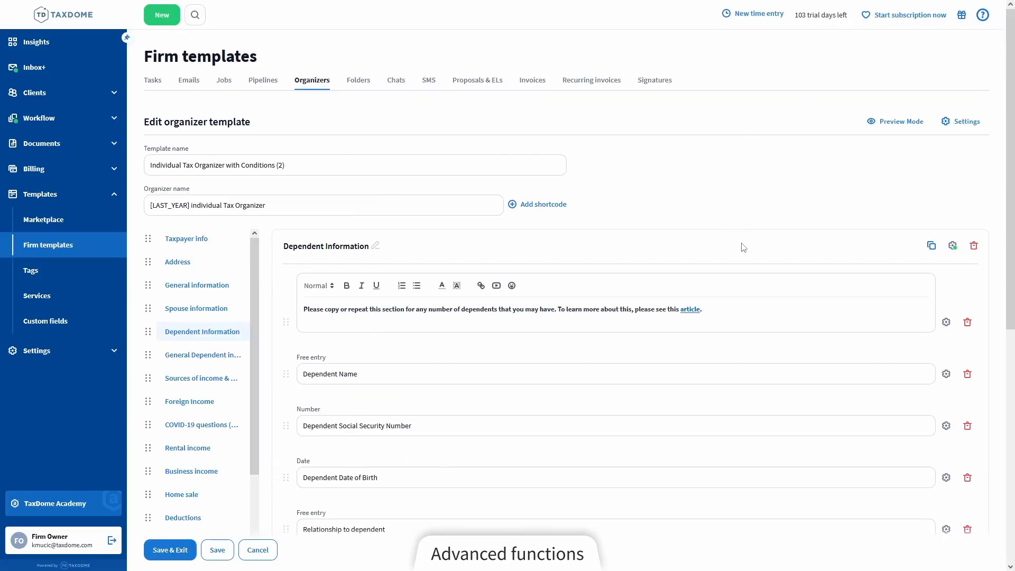
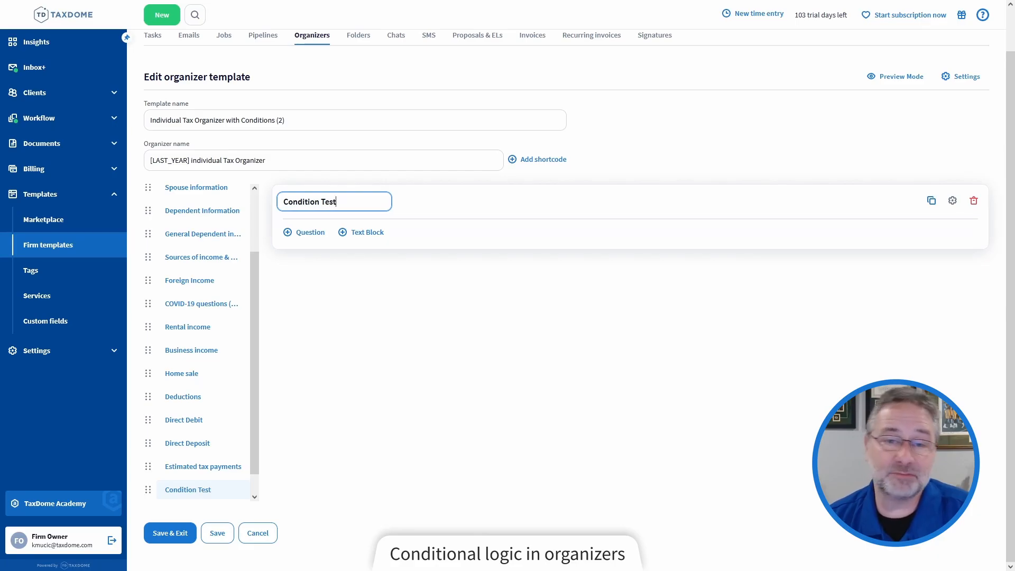
- Add a Yes/No question and a Free Entry question to the Condition Test section
click(313, 235)
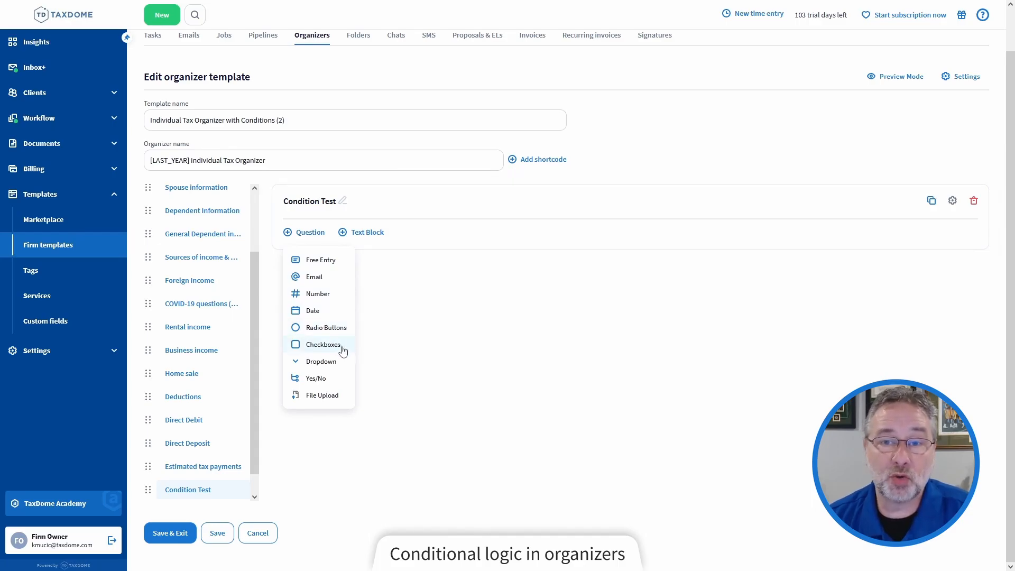
click(332, 381)
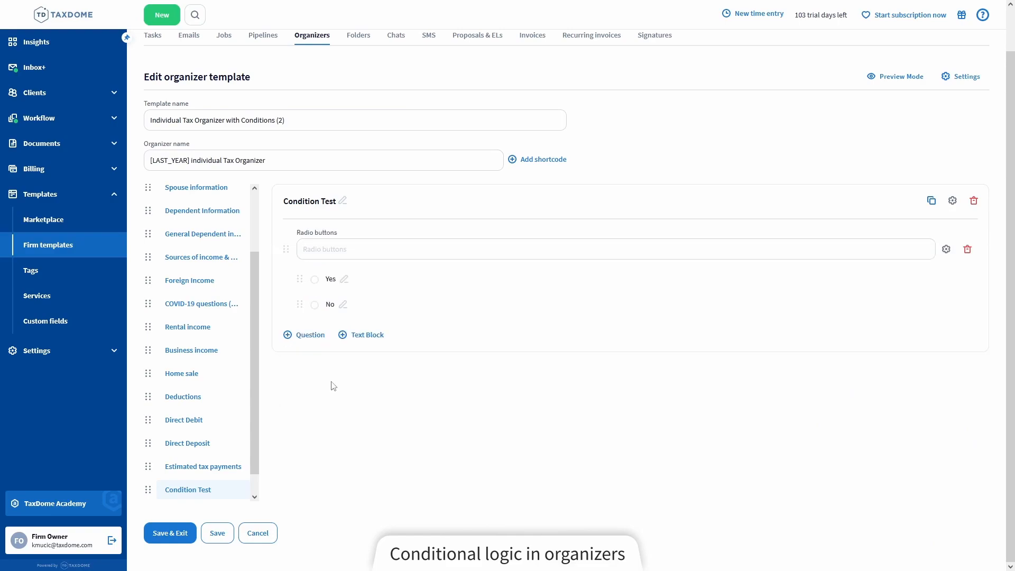
click(305, 337)
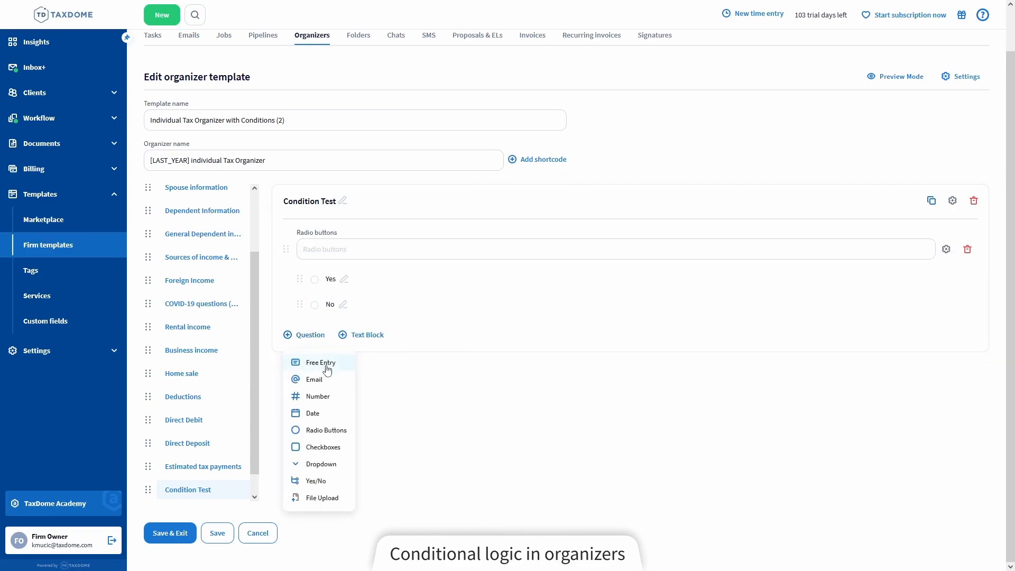
click(315, 361)
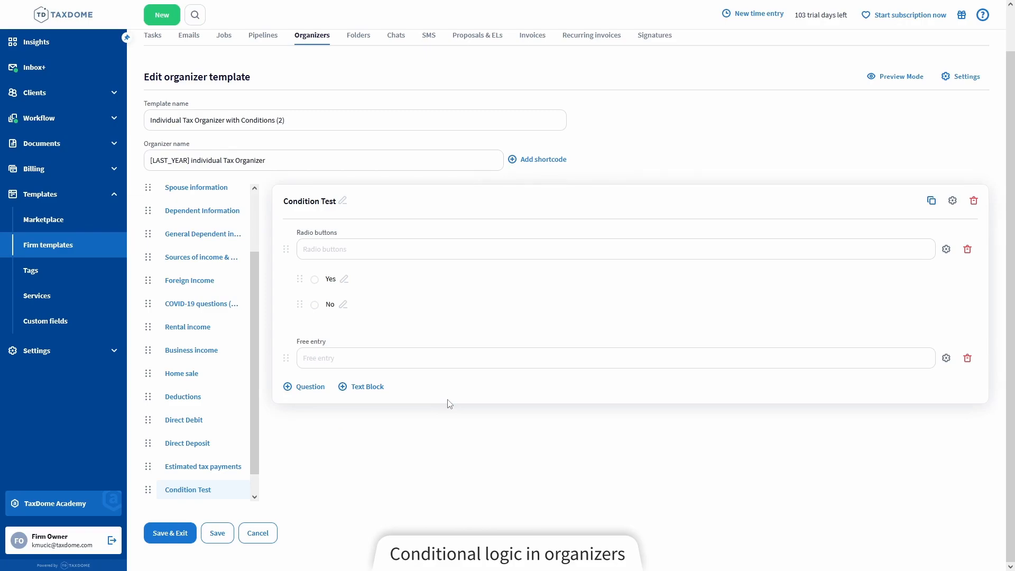
- Word the Yes/No question as "Are you married?" and the free entry question as "Spouse name"
click(433, 249)
text(Are you married?)
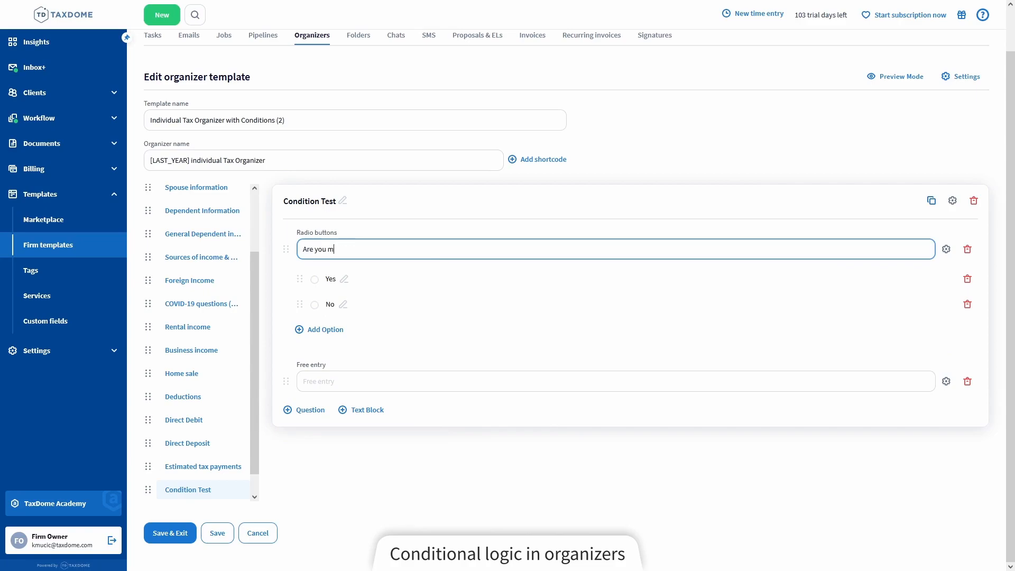
click(390, 380)
text(Spouse name)
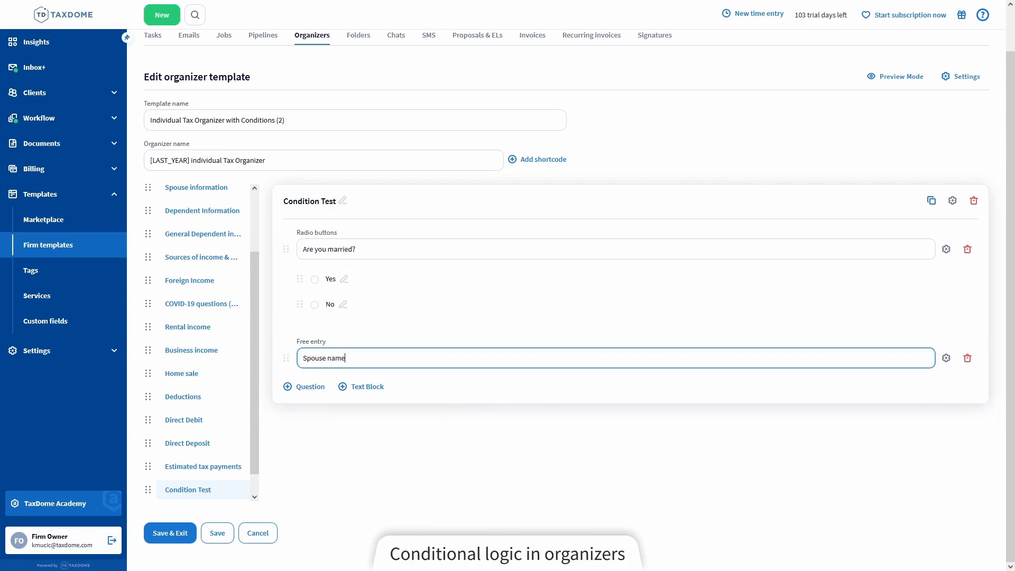
click(481, 406)
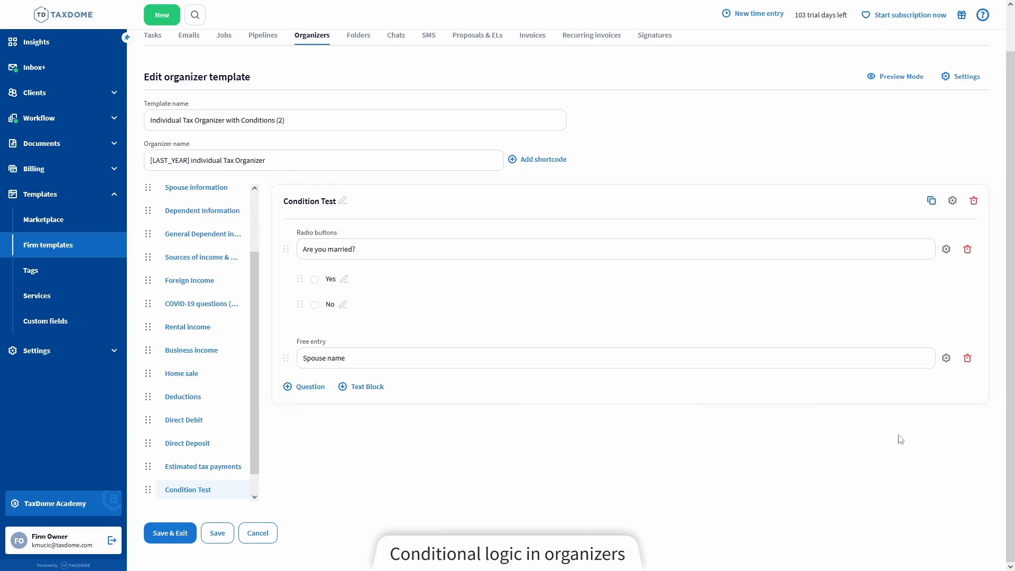
- Make the "Spouse name" question conditional on "Are you married?" being answered Yes, and save its settings
click(946, 358)
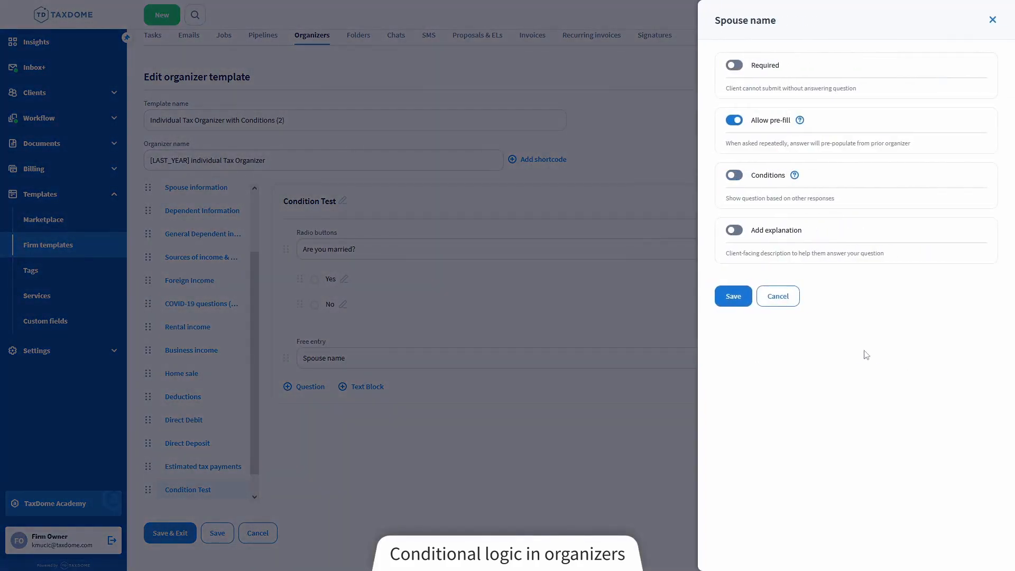
click(735, 176)
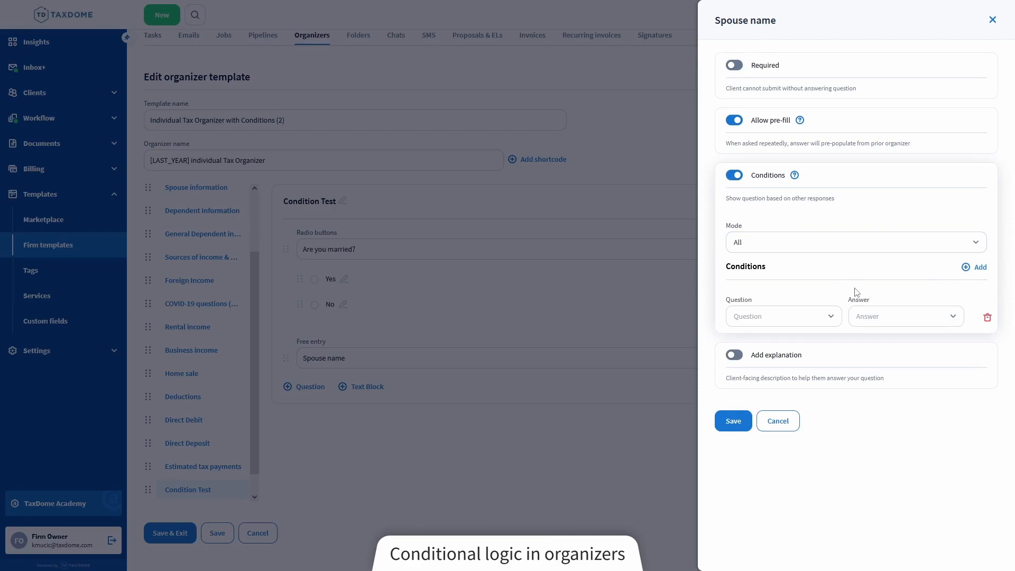
click(781, 318)
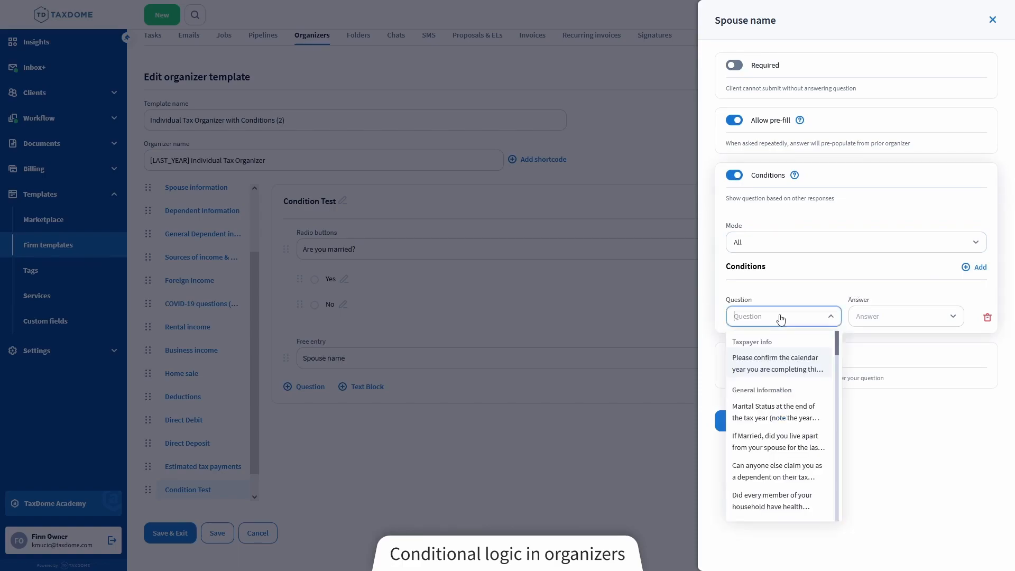
drag(837, 345, 839, 524)
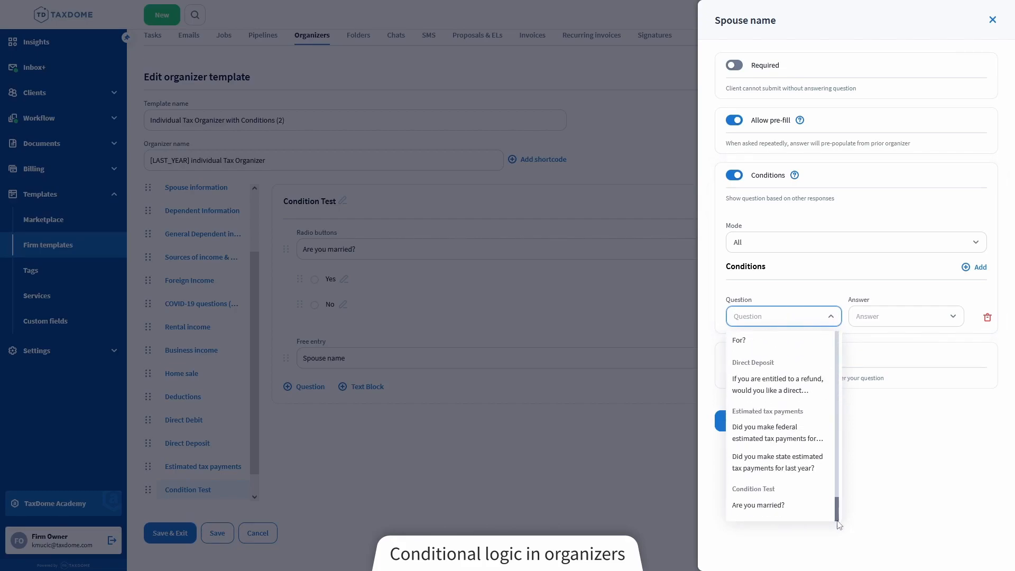
click(776, 504)
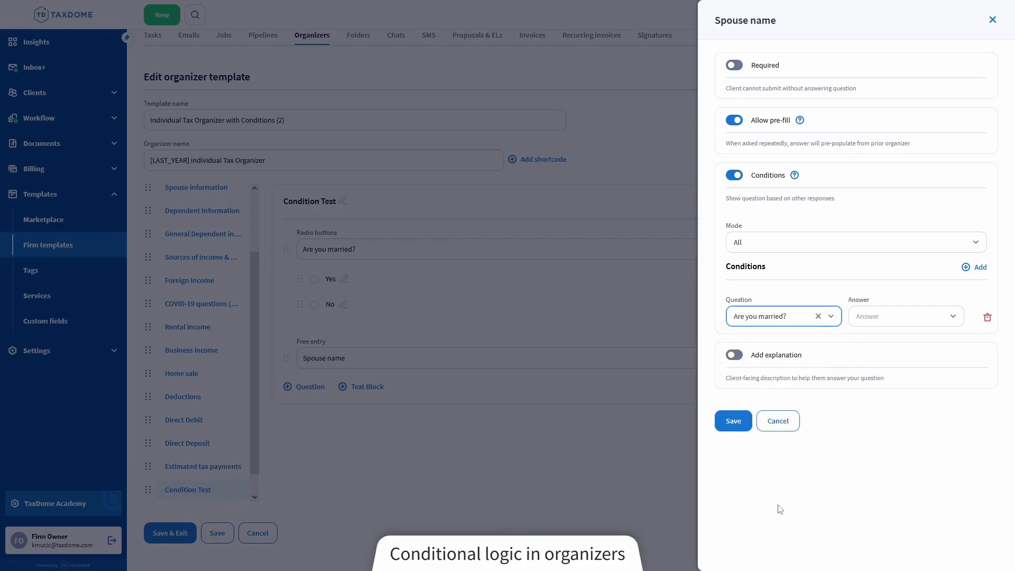
click(876, 319)
click(871, 348)
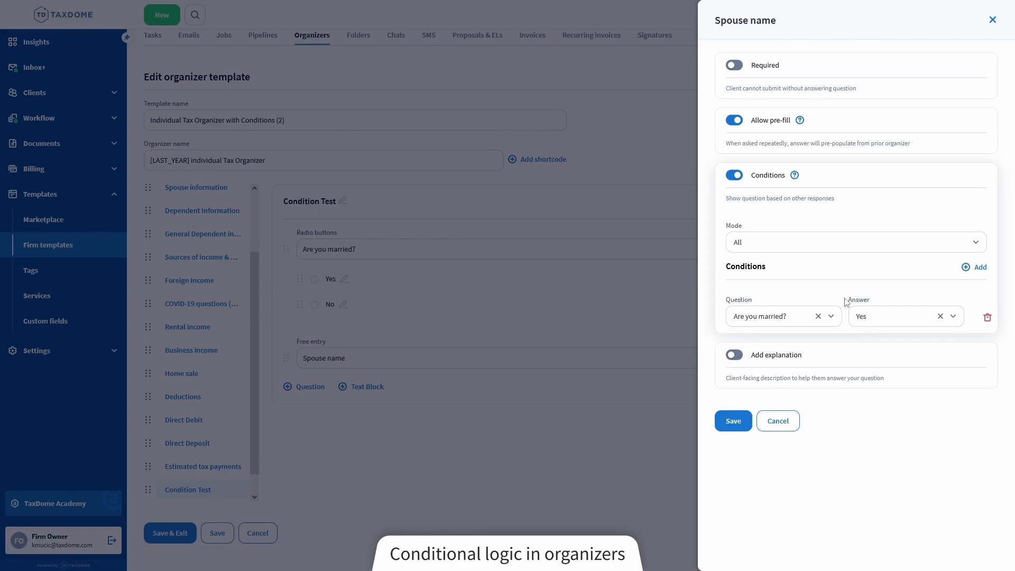
click(734, 421)
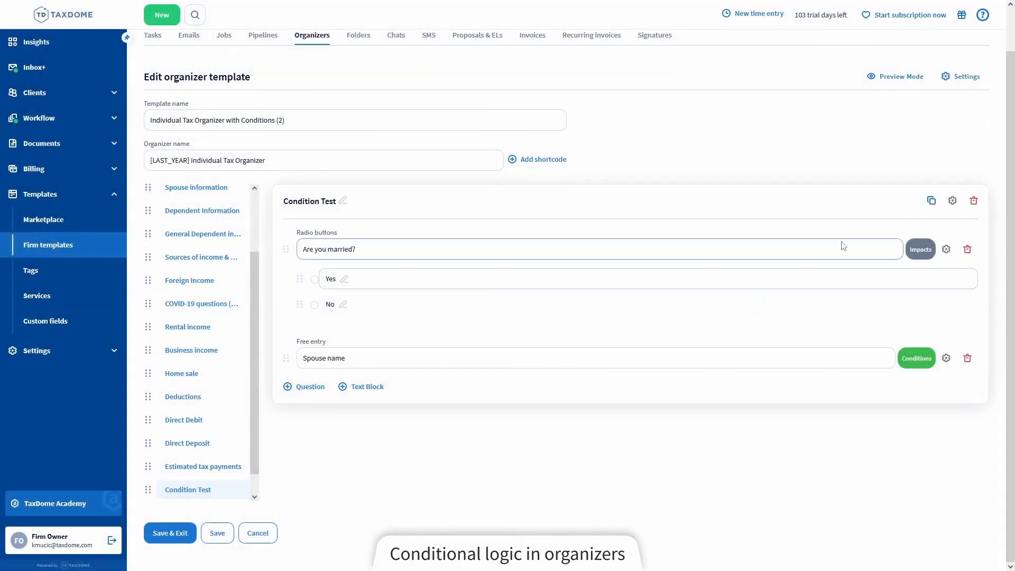
- Preview the organizer as the client sees it and go to the Condition Test section
click(900, 77)
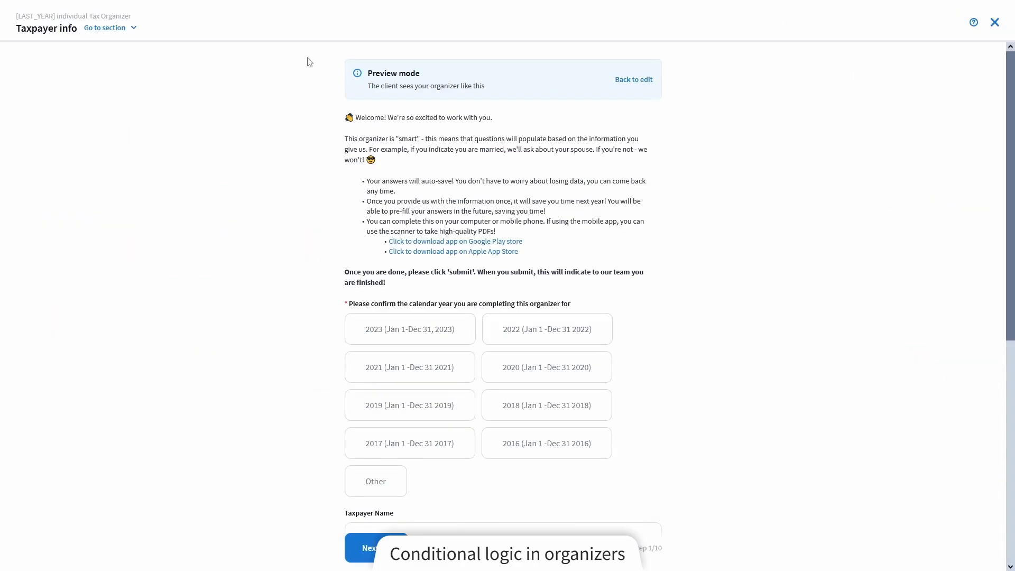
click(127, 30)
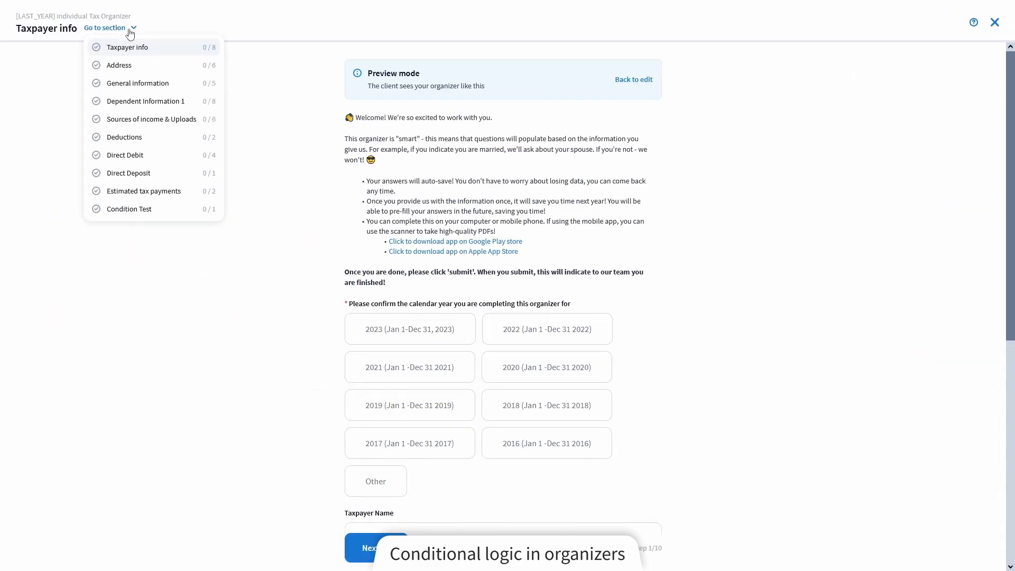
click(148, 211)
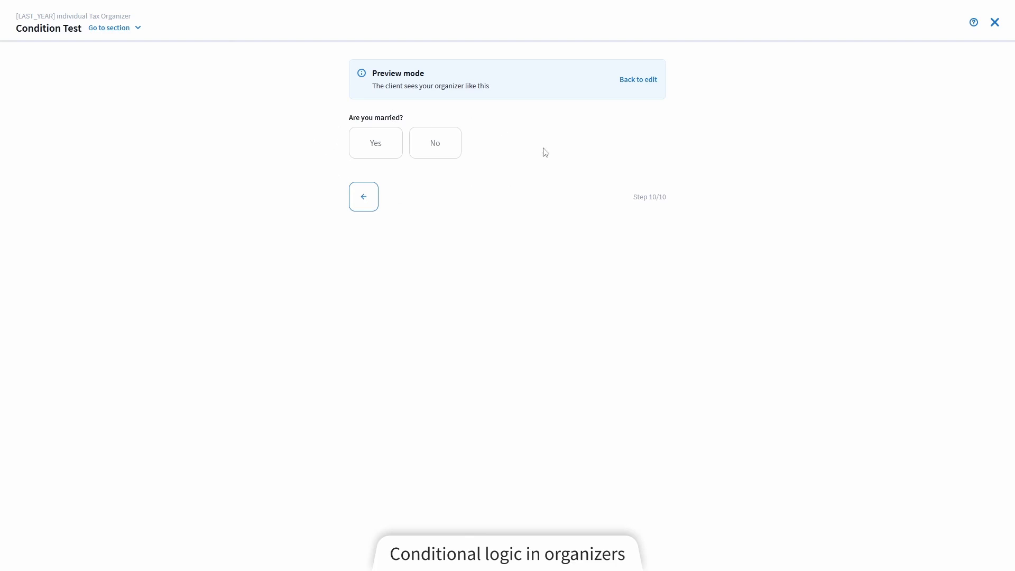
- Test the condition in the preview by switching the "Are you married?" answer between Yes and No, and close the preview
click(371, 153)
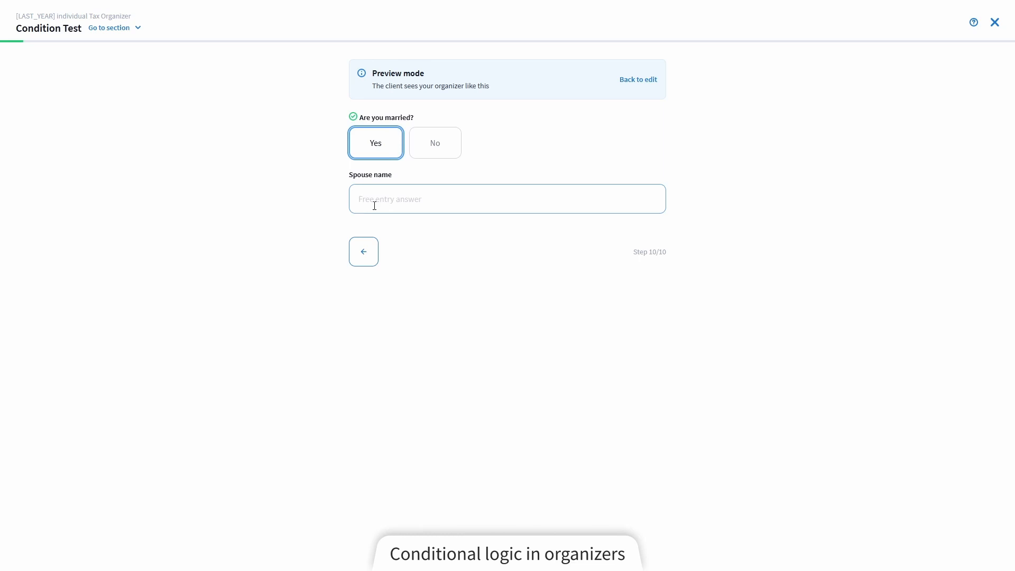
click(446, 148)
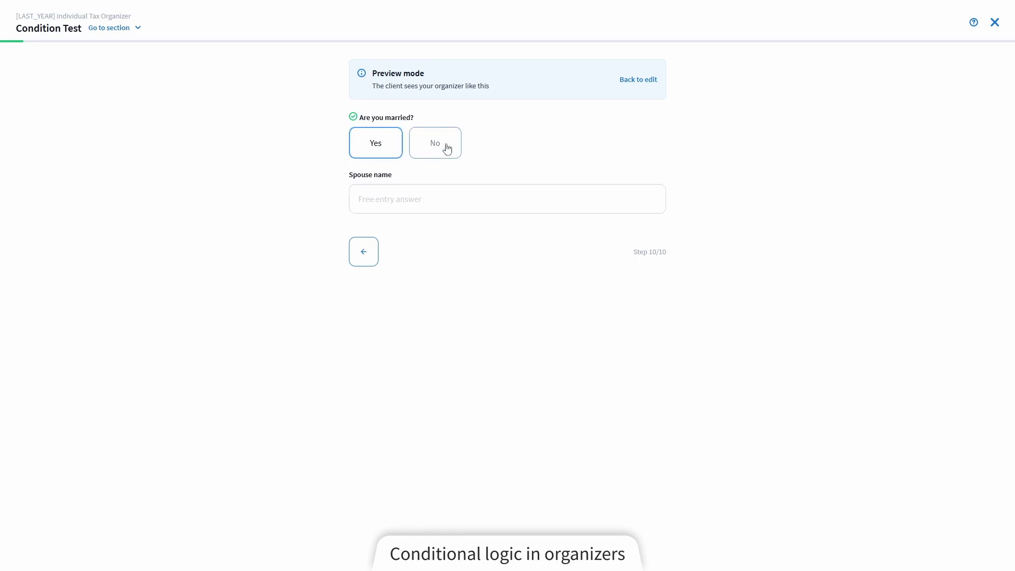
click(375, 157)
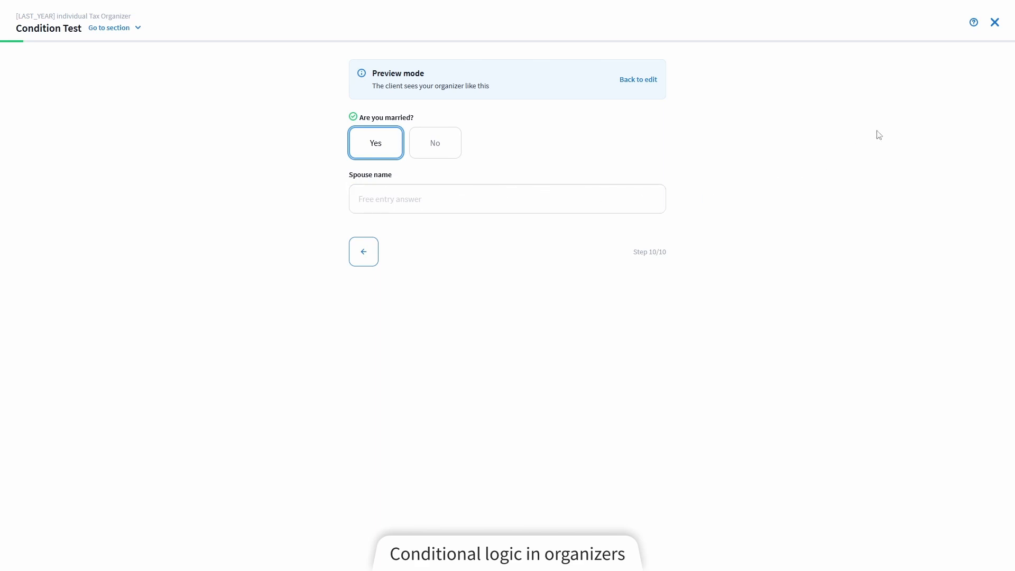
click(994, 23)
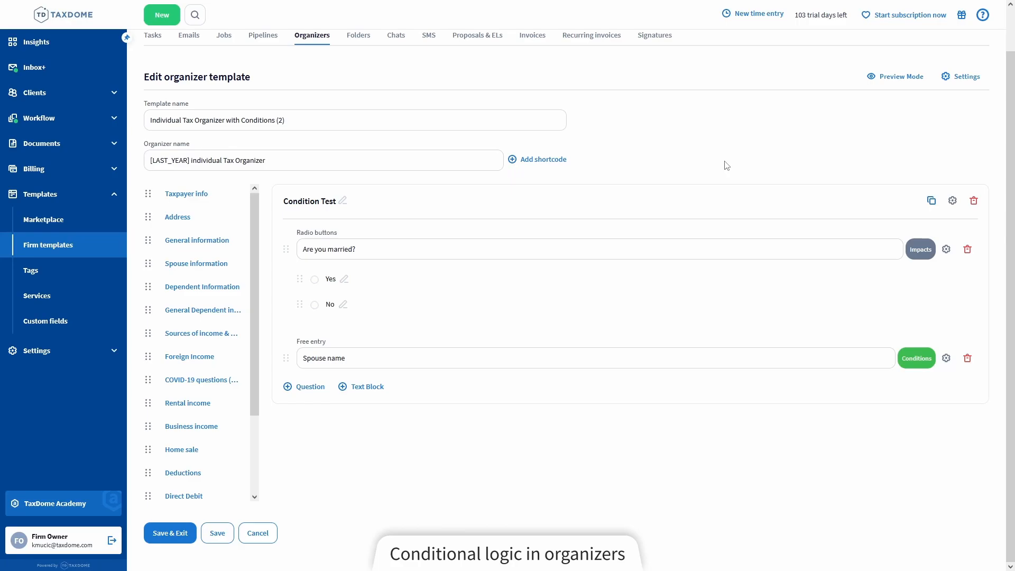
- Try adding two more conditions to the "Spouse name" question, check the available Mode options, and discard the changes
click(946, 358)
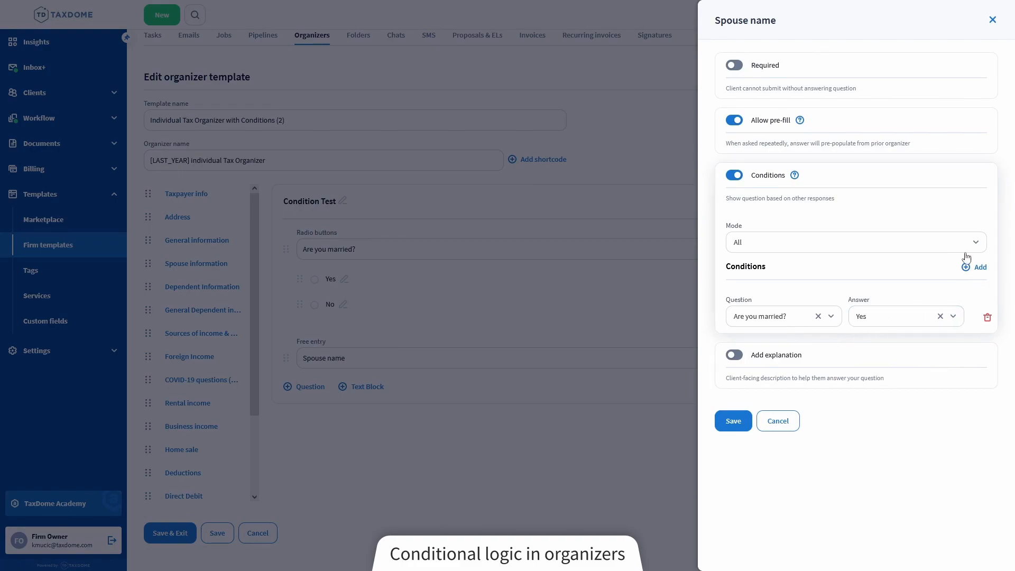
click(976, 271)
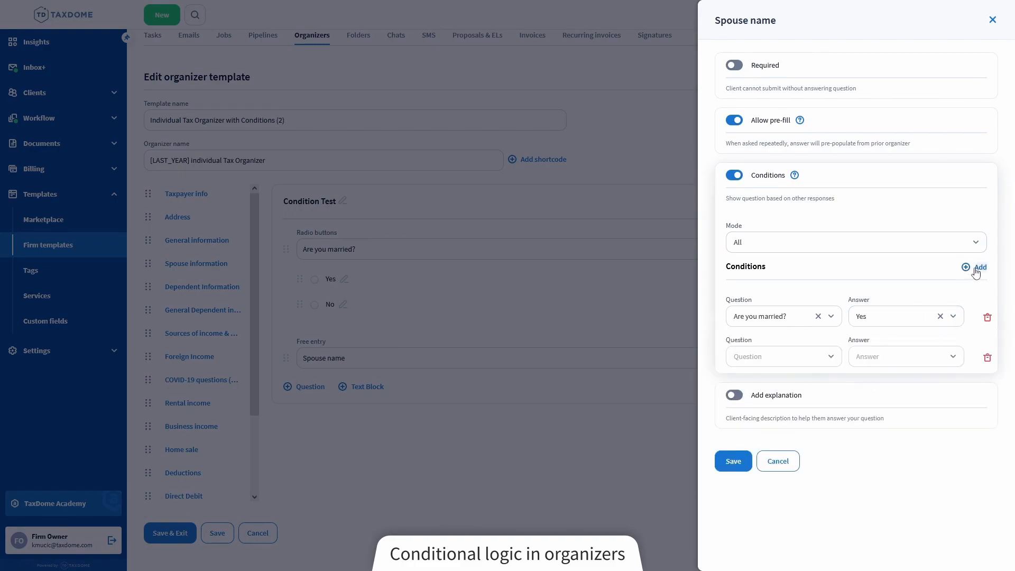
click(975, 271)
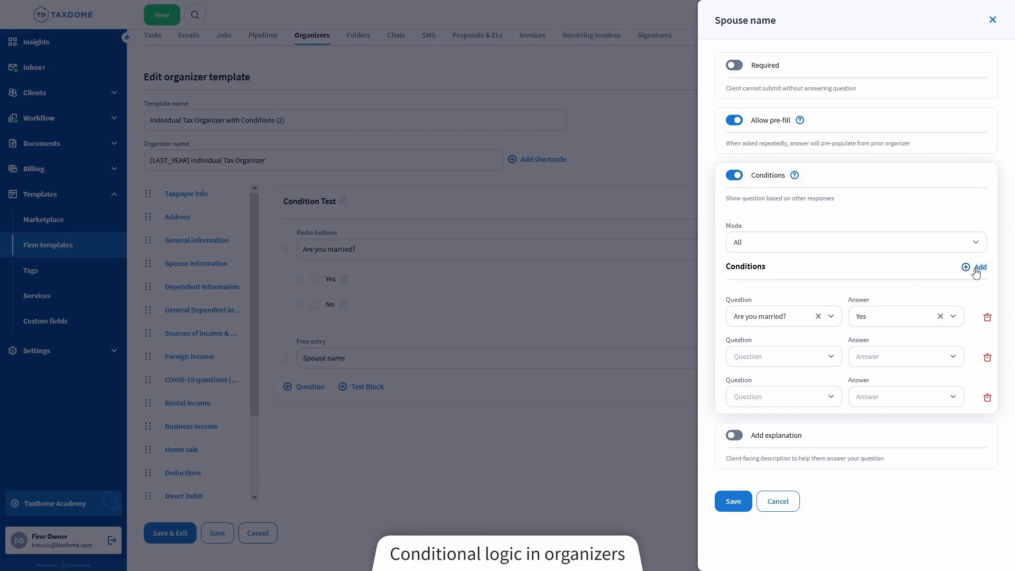
click(782, 357)
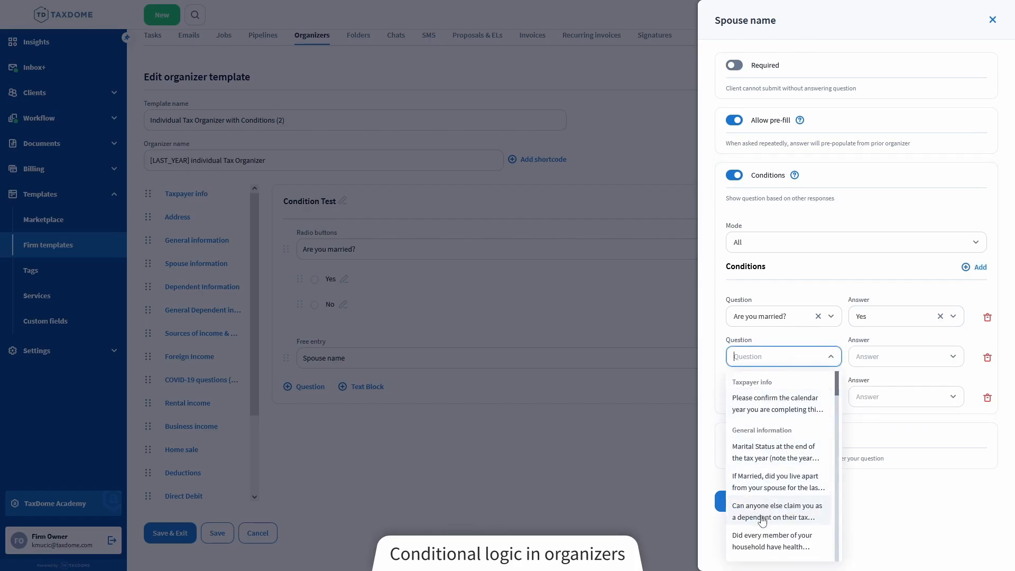
click(833, 357)
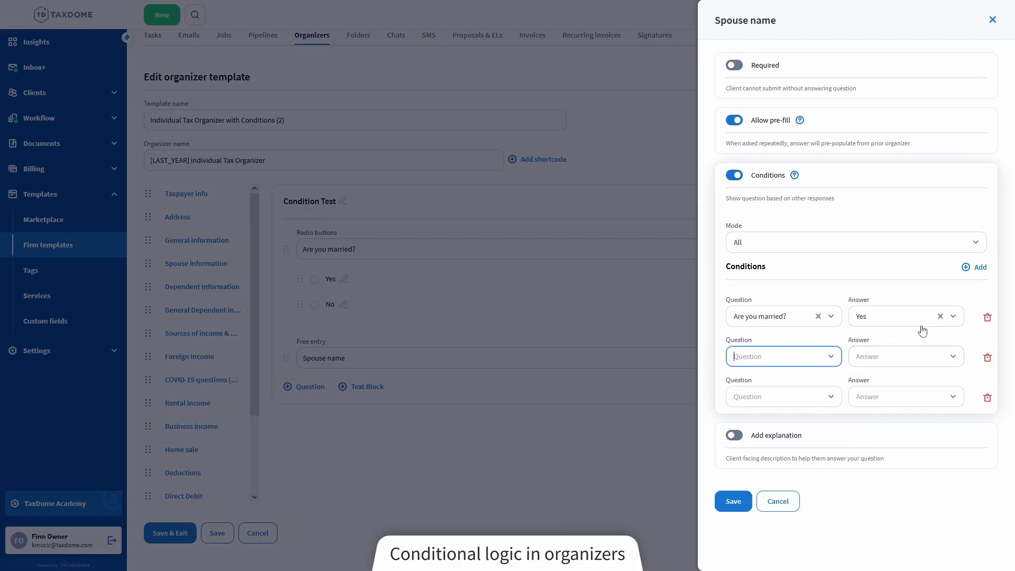
click(779, 248)
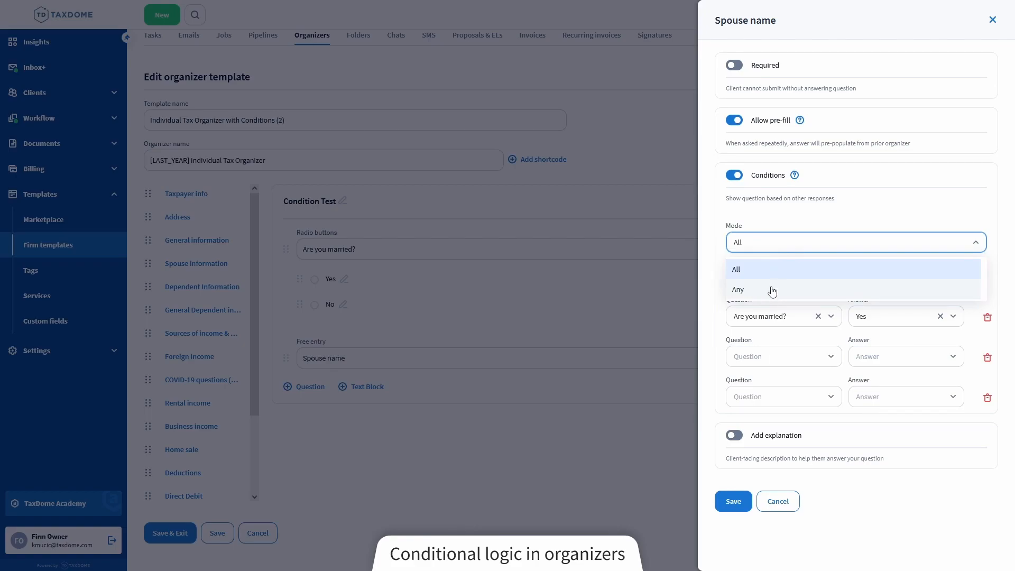
click(803, 248)
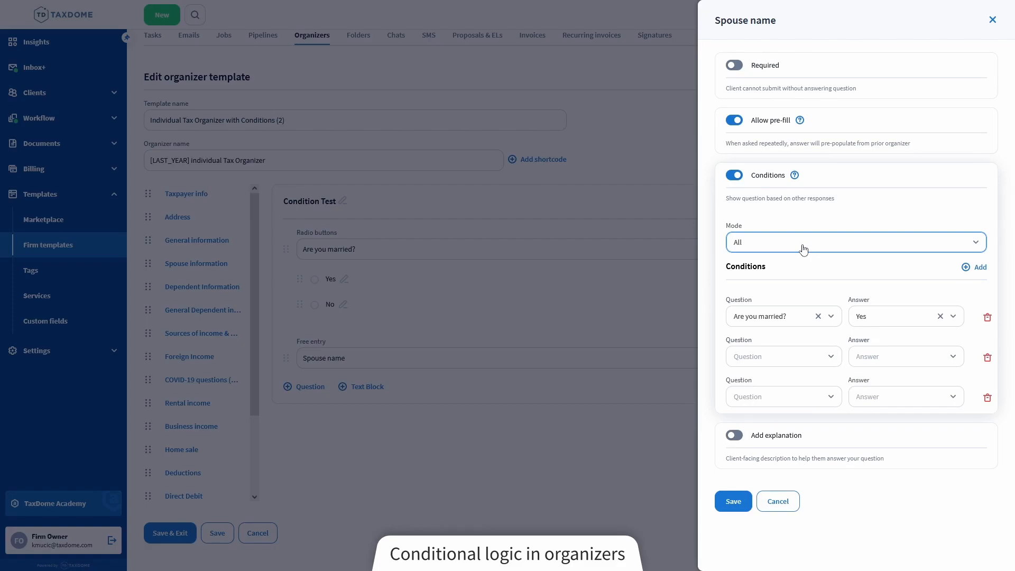
click(781, 507)
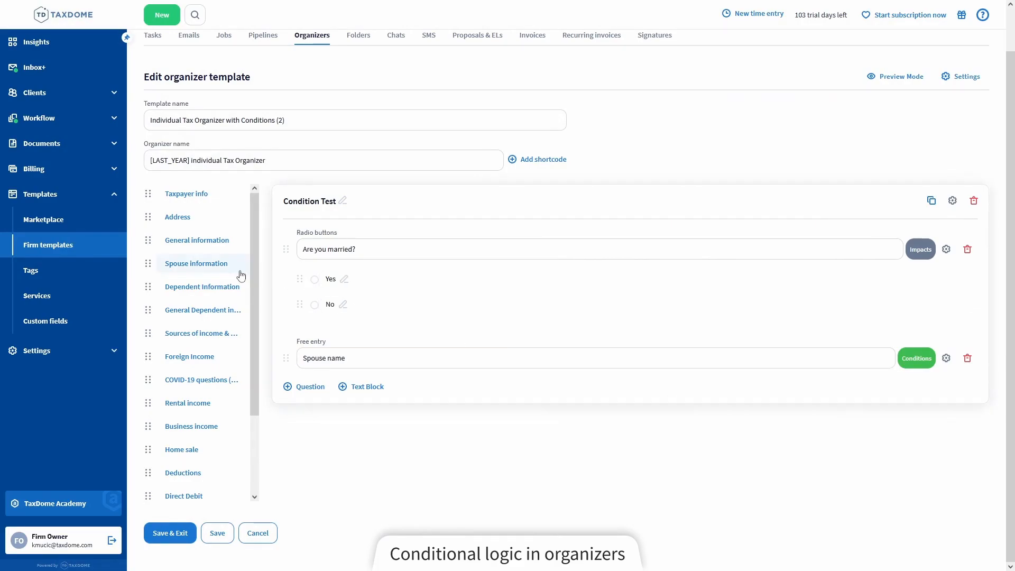
- Examine the Spouse information and General information sections for their Conditions and Impacts markers
click(213, 271)
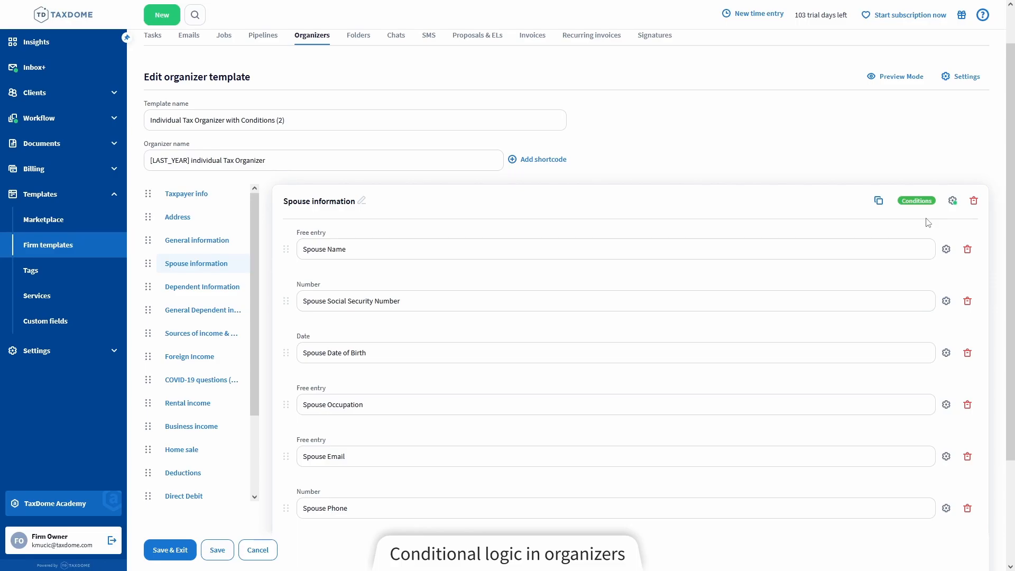
click(230, 247)
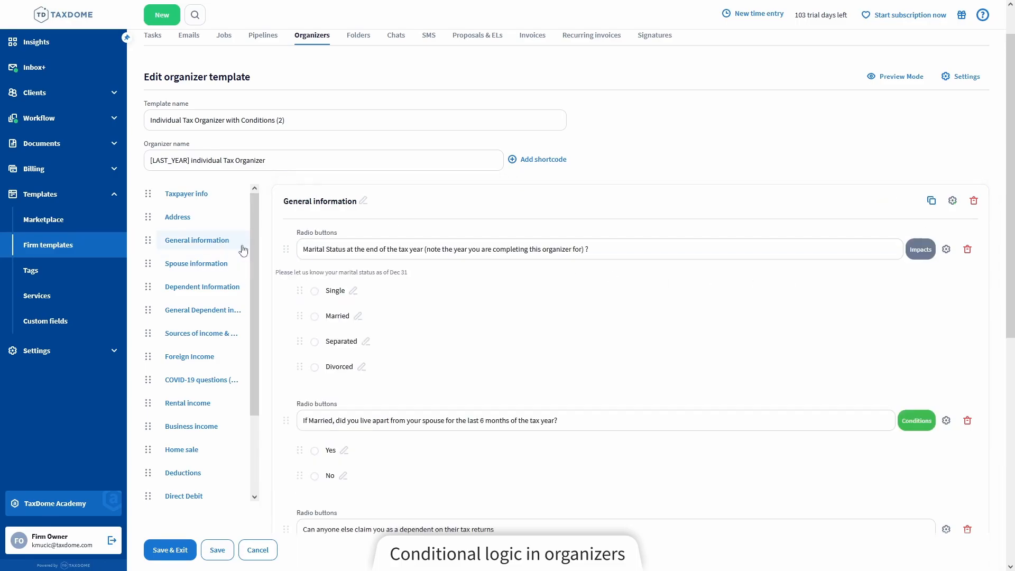
mouse_move(917, 257)
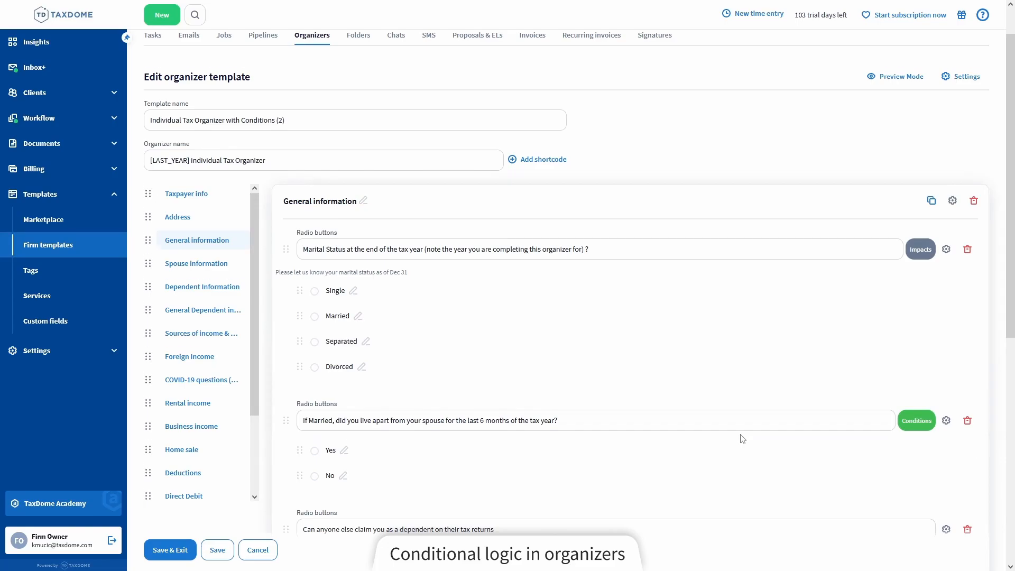
- Try enabling conditions for the "Can anyone else claim you as a dependent" question and discard the change
scroll(743, 424, down, 3)
click(946, 367)
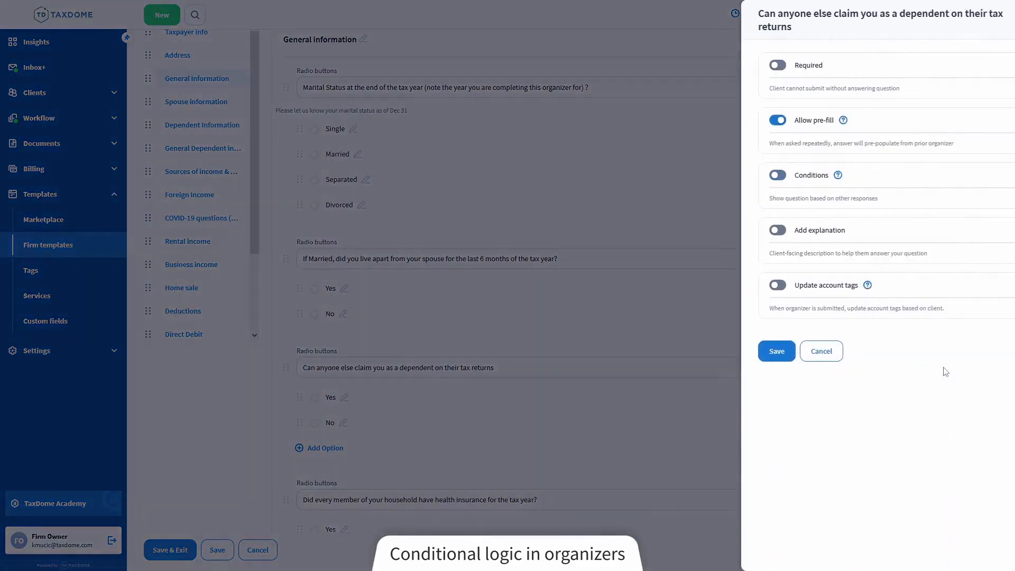
click(756, 175)
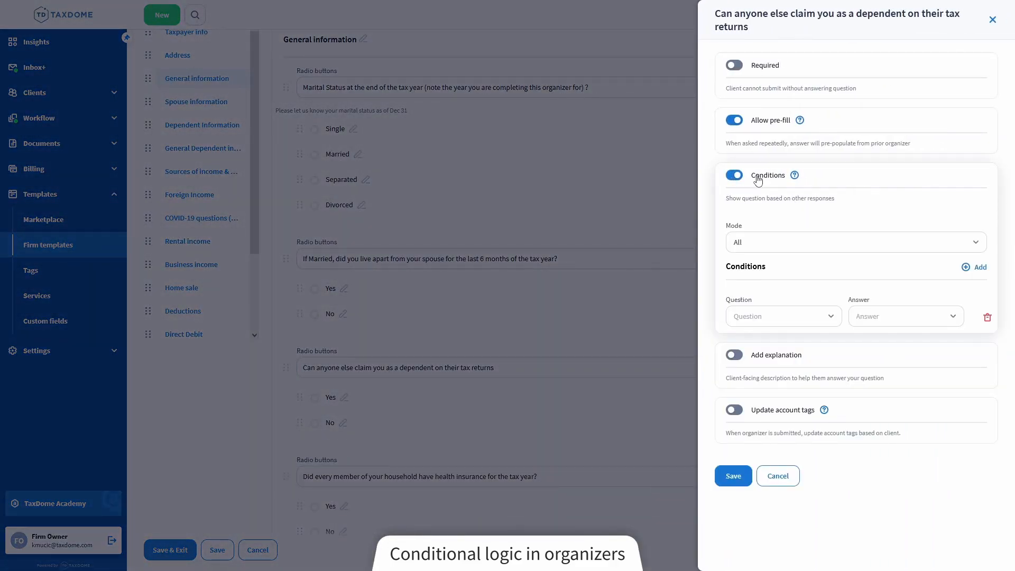
click(773, 472)
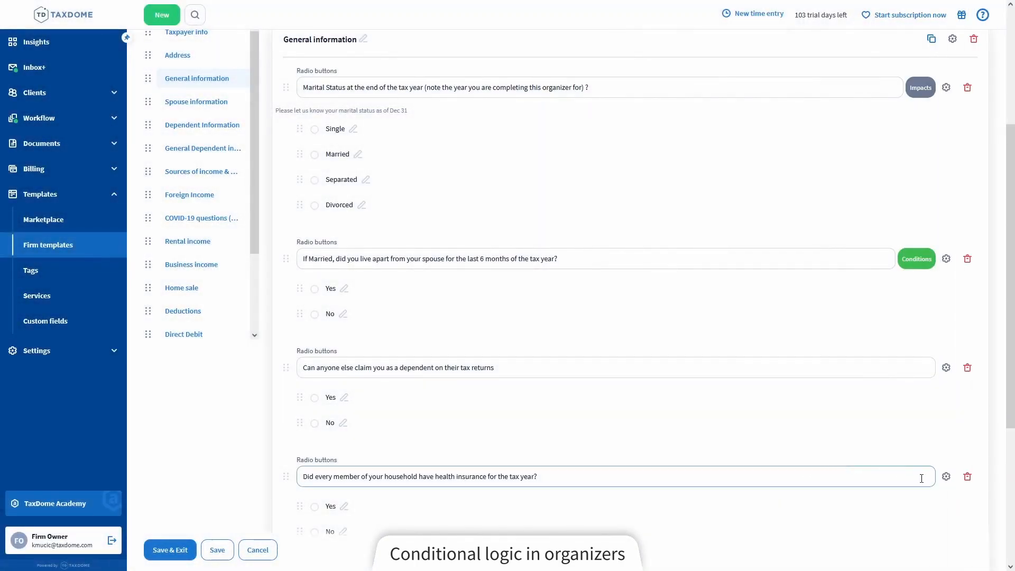
- Check the settings of the household health insurance question and the conditions of the Spouse information section, closing both without changes
click(944, 481)
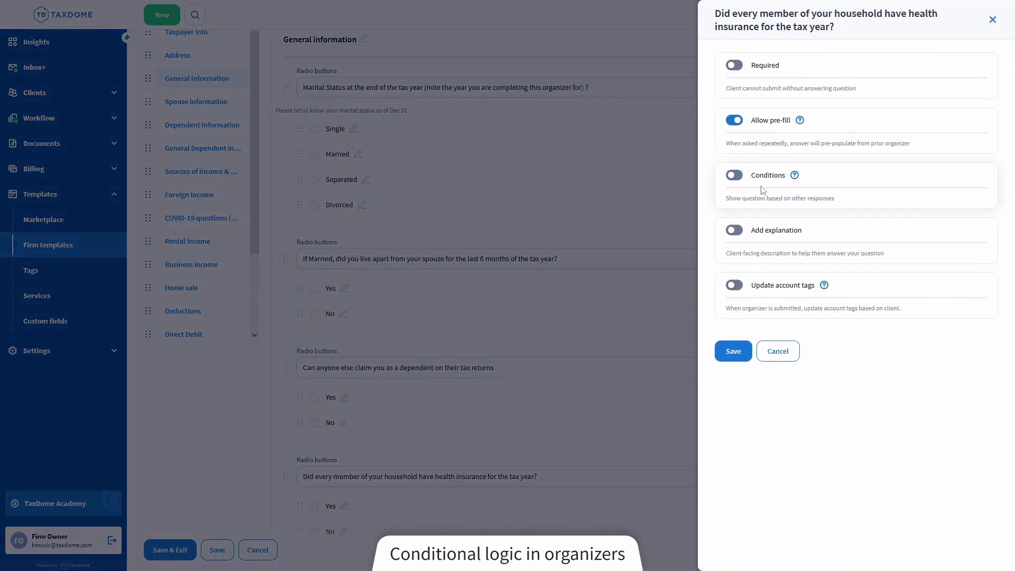
click(781, 352)
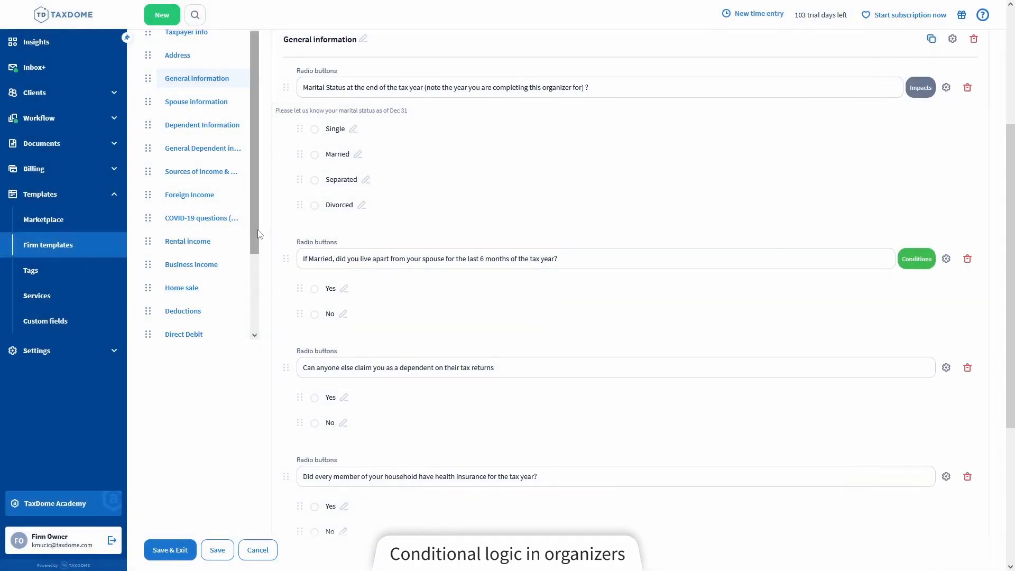
click(193, 102)
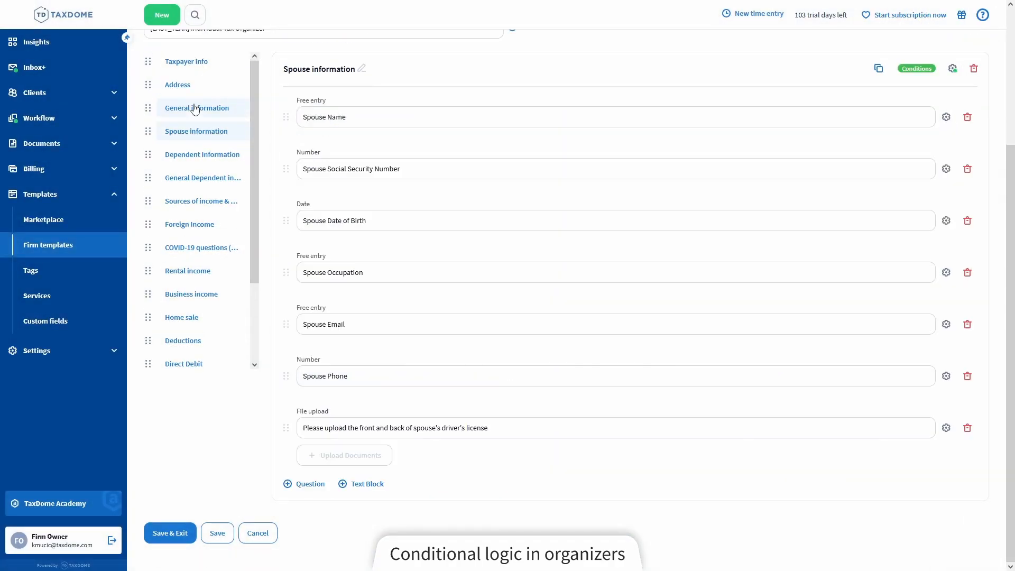
scroll(782, 328, up, 2)
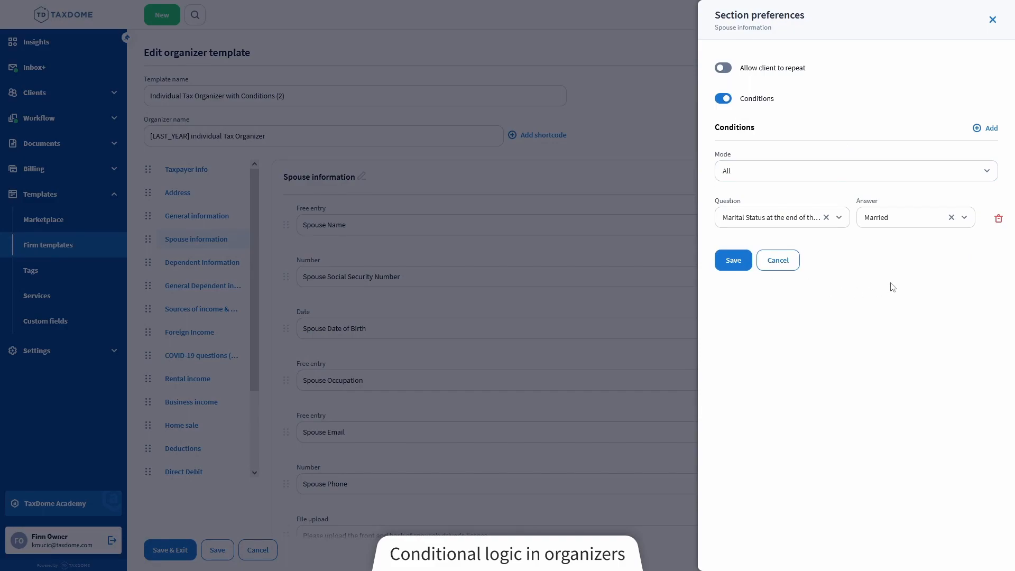
click(764, 263)
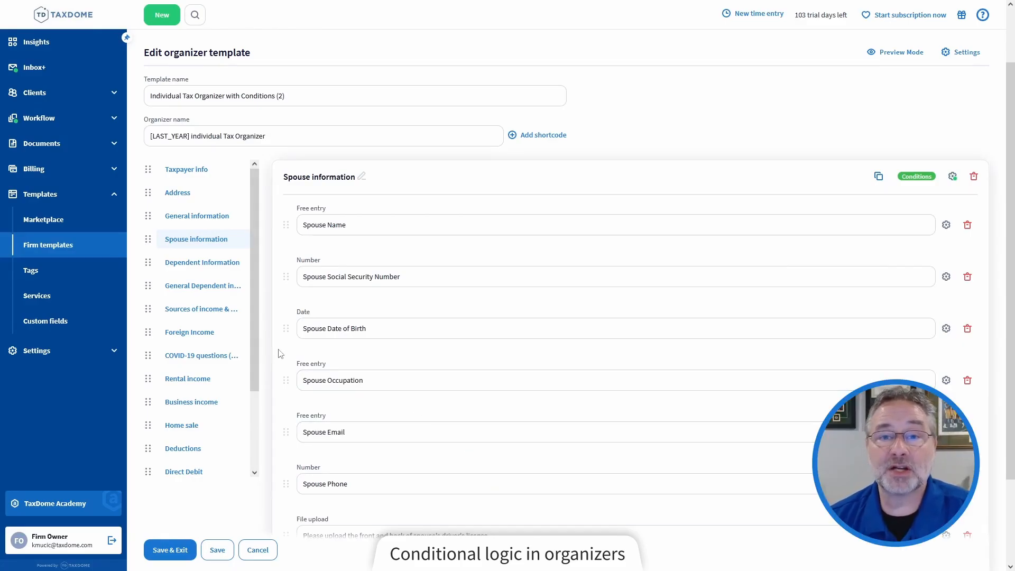
- Make the "If Married, did you live apart from your spouse" question in General information required and save its settings
click(194, 221)
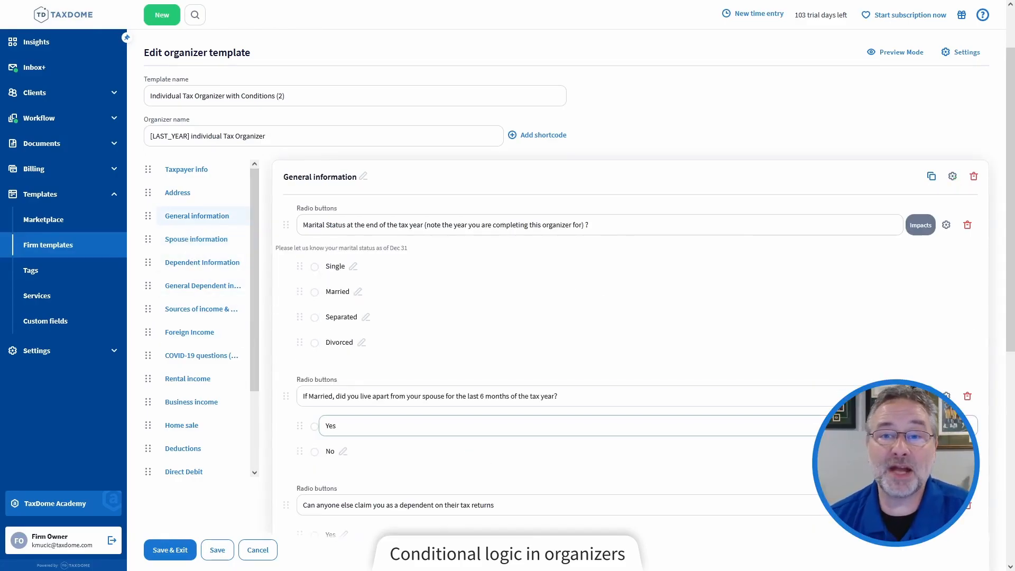
scroll(581, 317, down, 1)
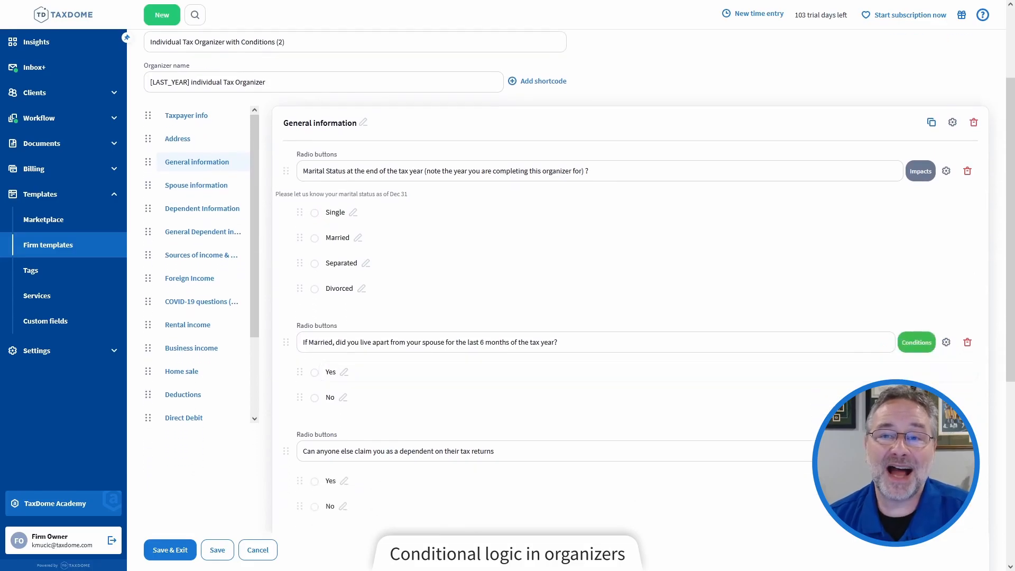
click(947, 342)
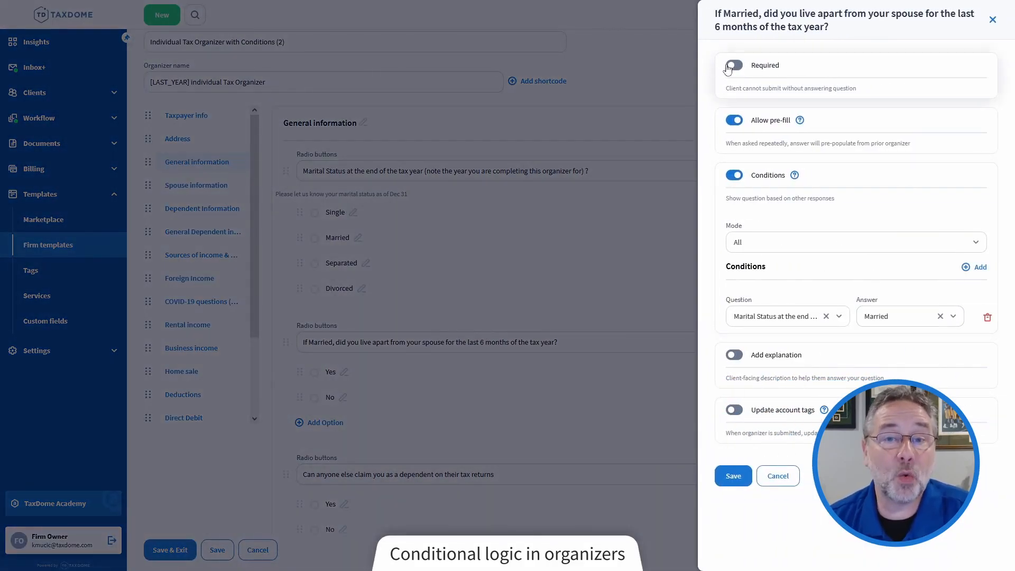
click(734, 66)
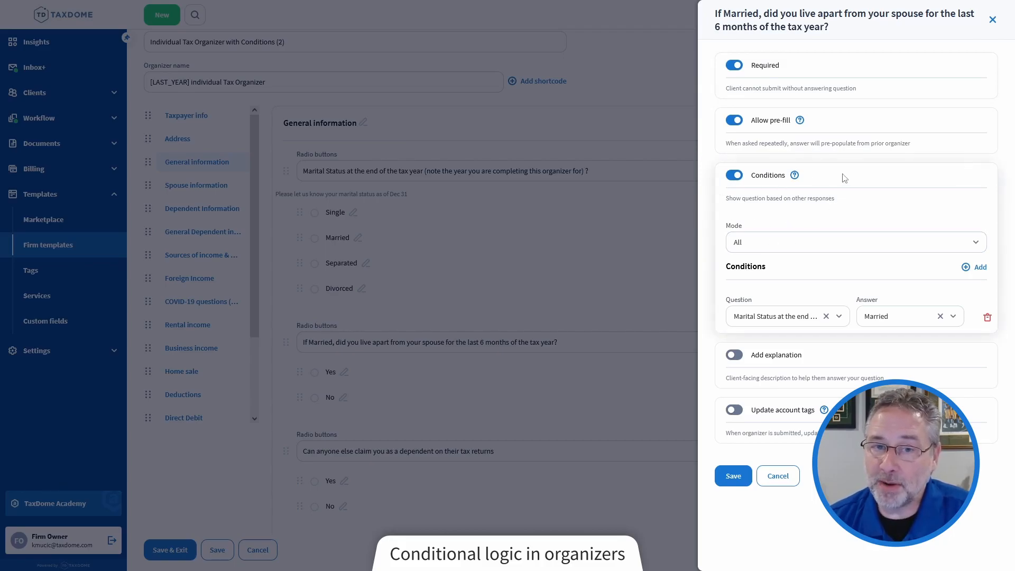
click(729, 475)
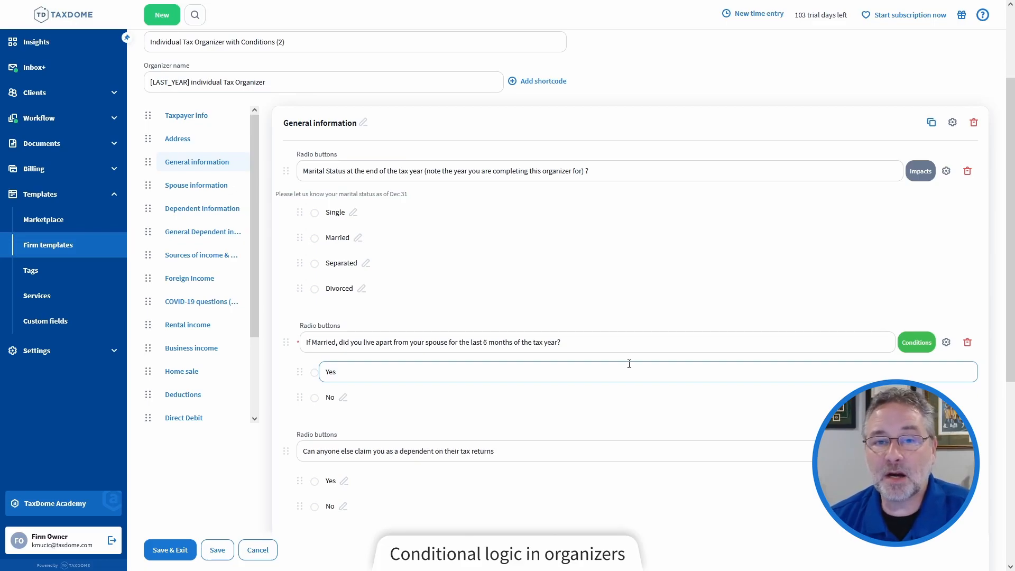
- Rename the organizer template as "Individual Tax Organizer with Conditions"
scroll(629, 363, up, 3)
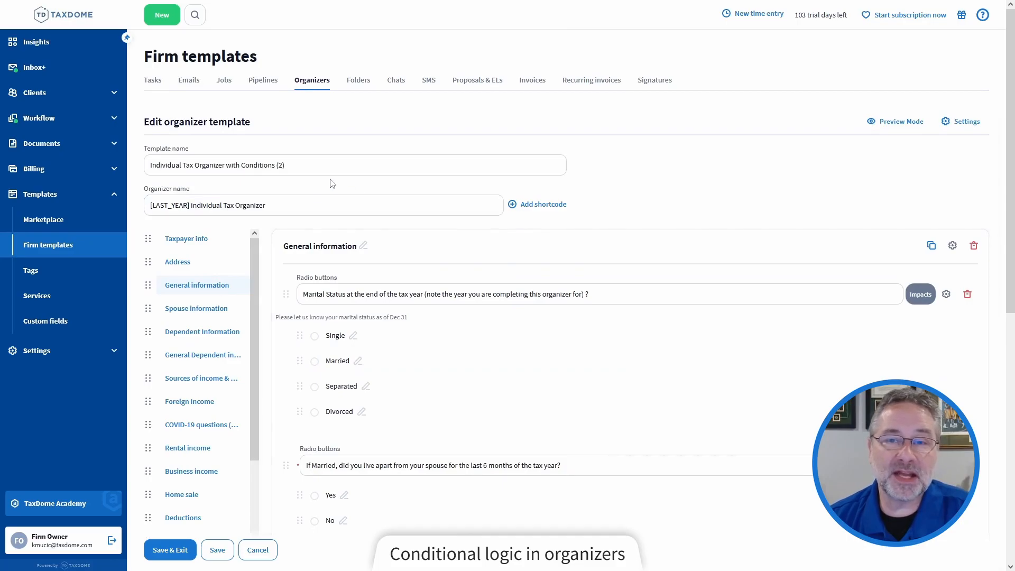
click(310, 165)
drag(310, 165, 276, 164)
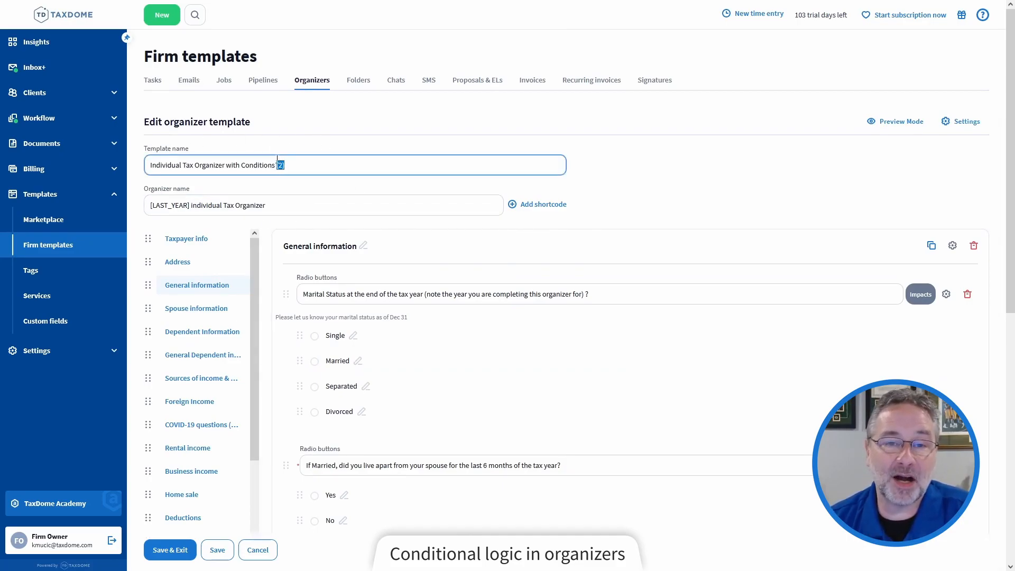
key(BackSpace)
click(293, 184)
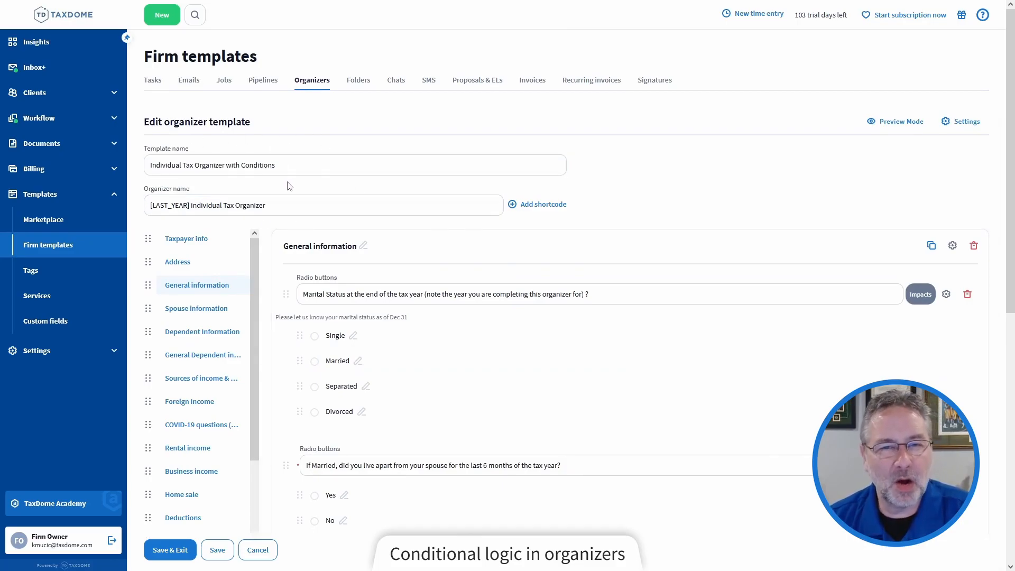
- Append the Account name shortcode to the organizer name so it reads "[LAST_YEAR] individual Tax Organizer [ACCOUNT_NAME]"
click(292, 207)
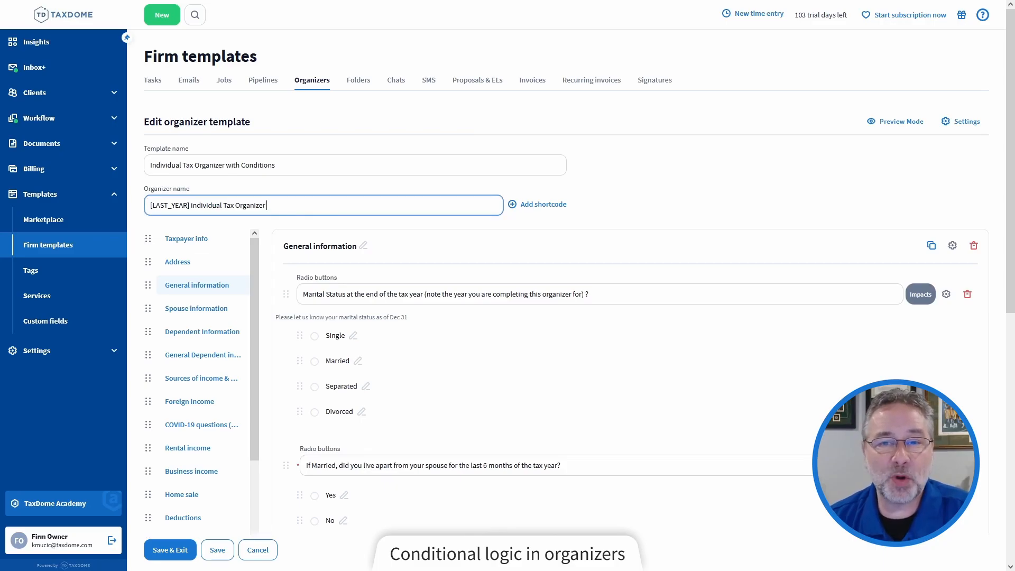
click(533, 207)
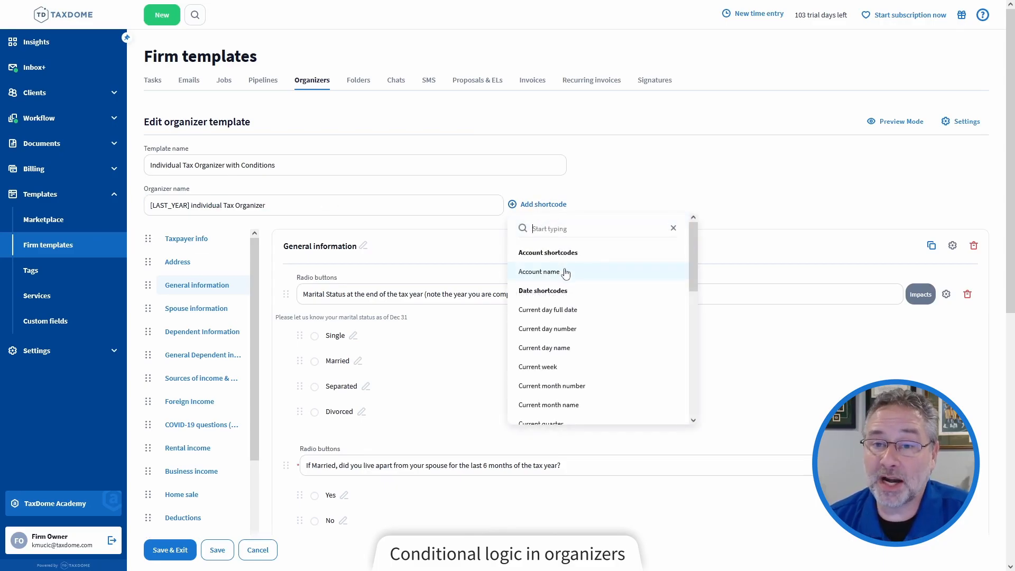
click(539, 271)
key(ctrl+a)
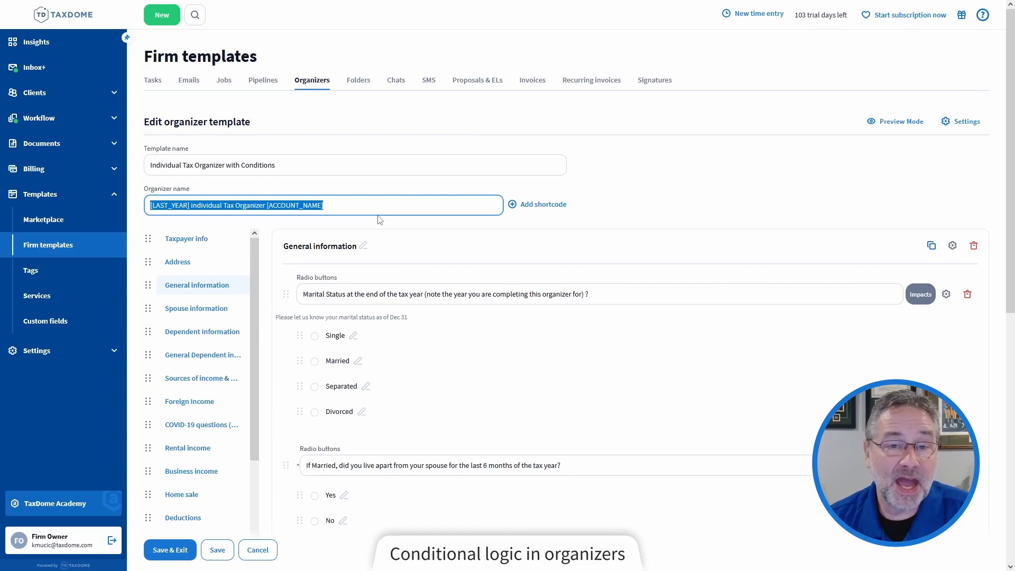
click(381, 202)
click(388, 223)
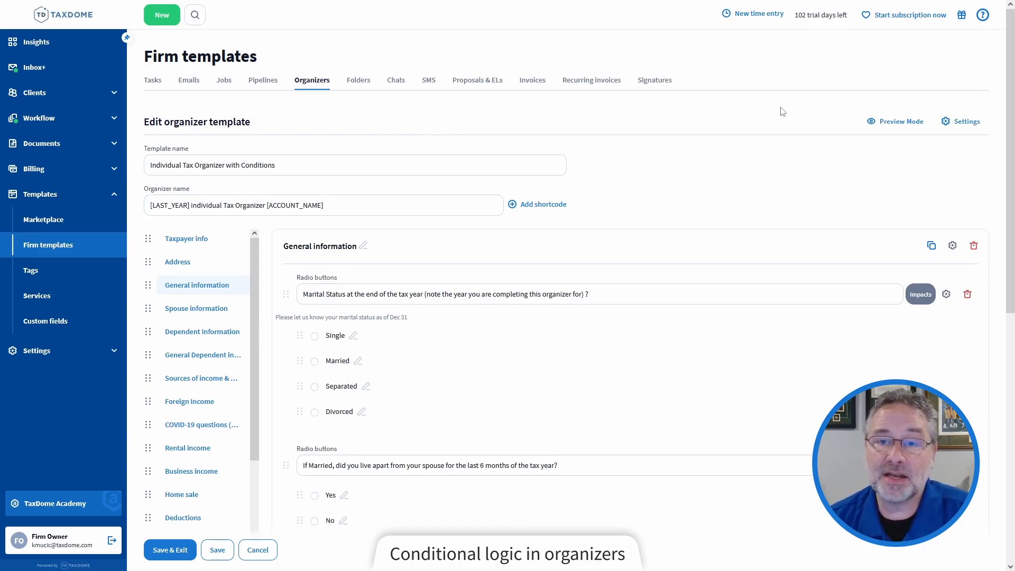
- Review the template's Organizer Settings and leave the template editor, discarding the unsaved changes
click(967, 123)
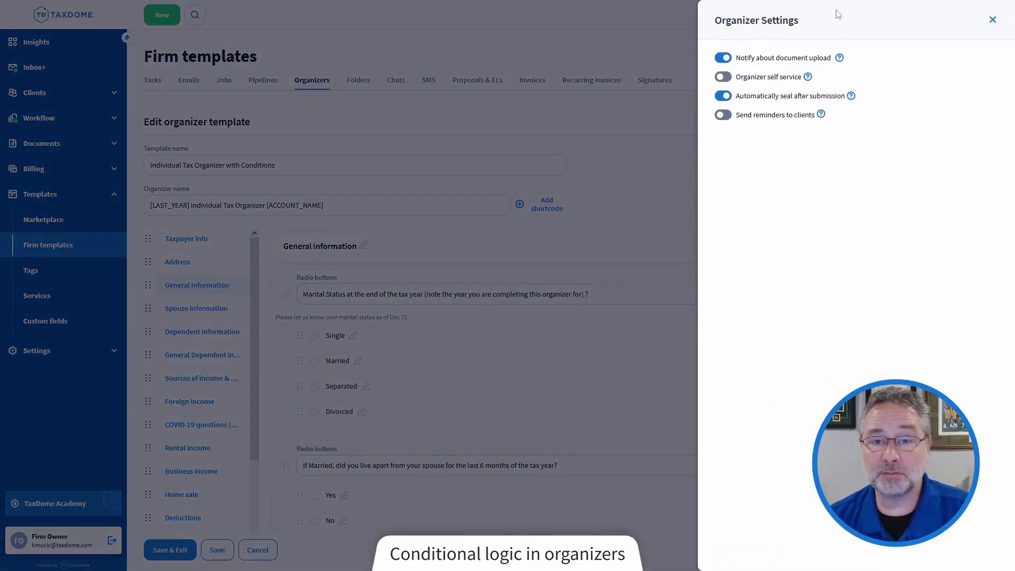
click(992, 19)
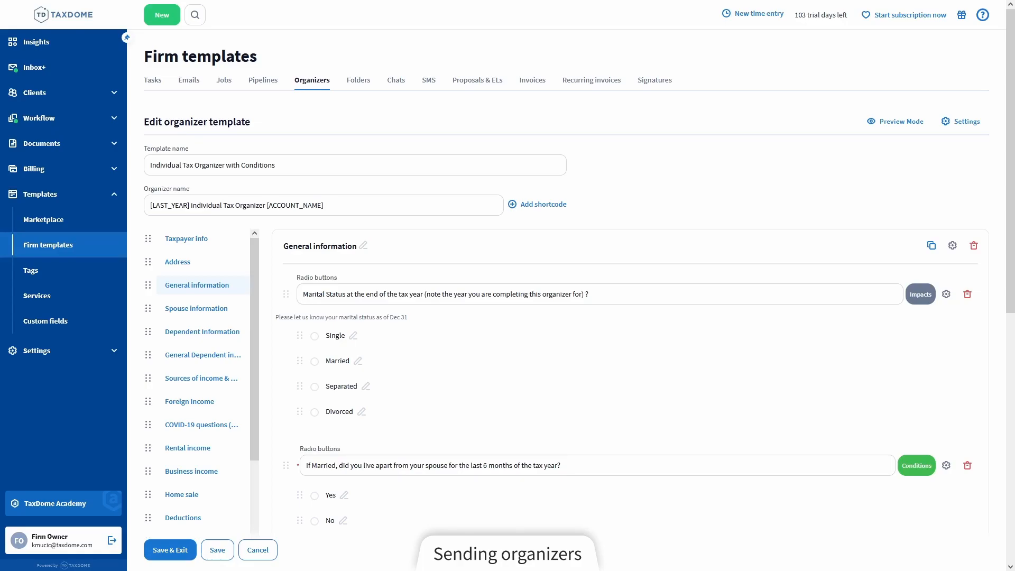
click(258, 549)
click(559, 304)
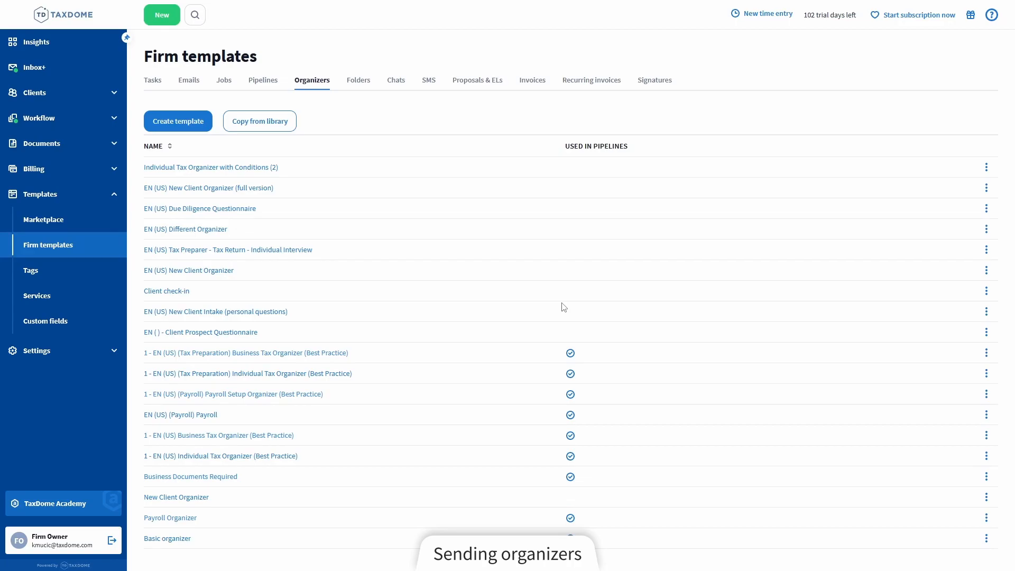
- Start a new organizer for a client account using the "1 - EN (US) (Tax Preparation) Business Tax Organizer (Best Practice)" template
click(153, 21)
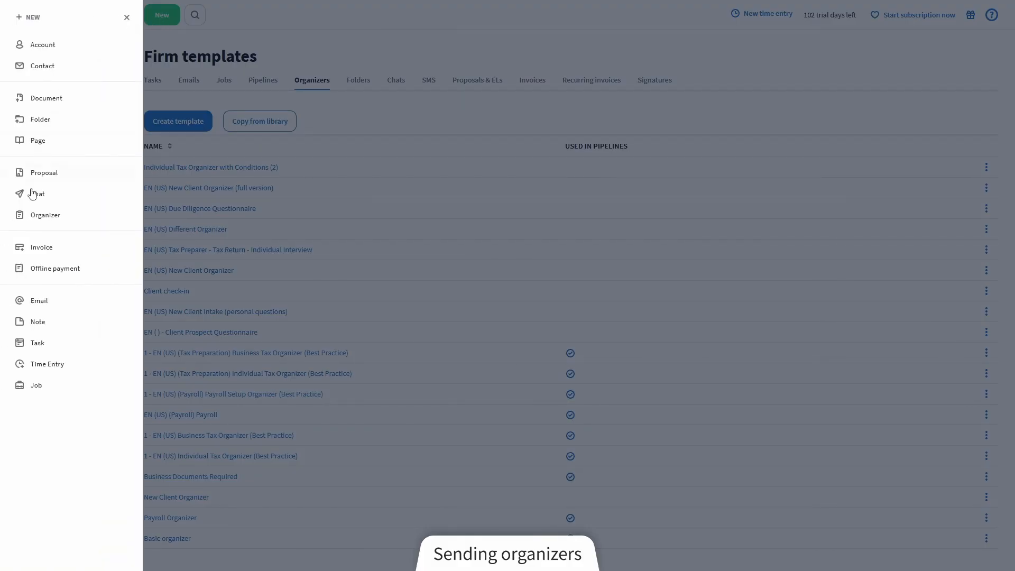
click(54, 217)
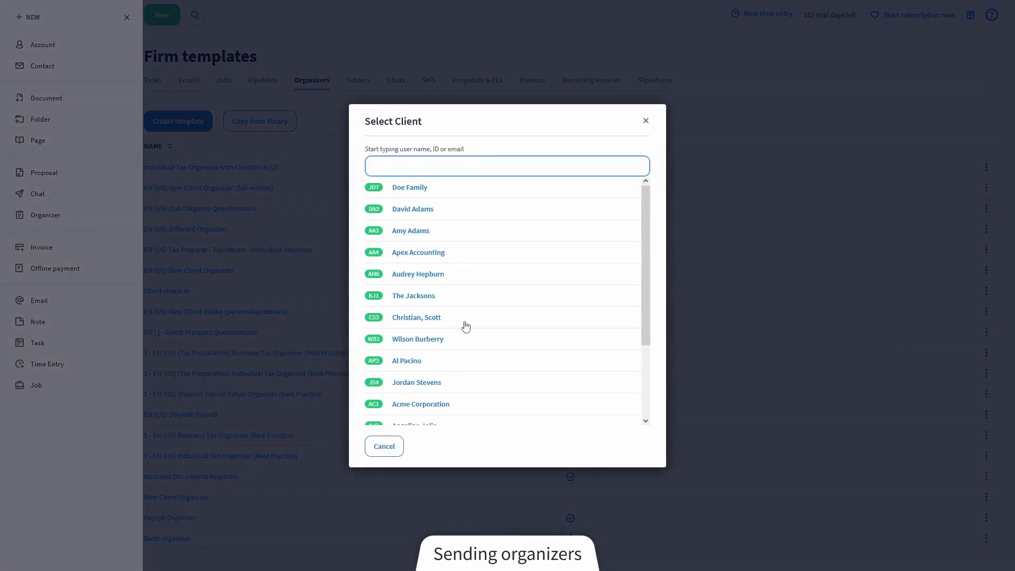
click(413, 209)
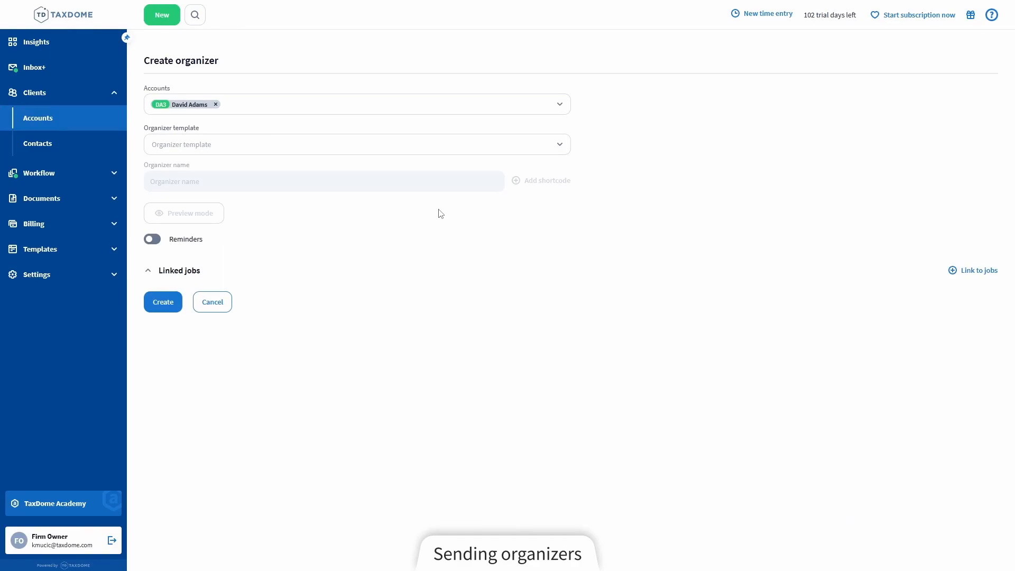
click(281, 149)
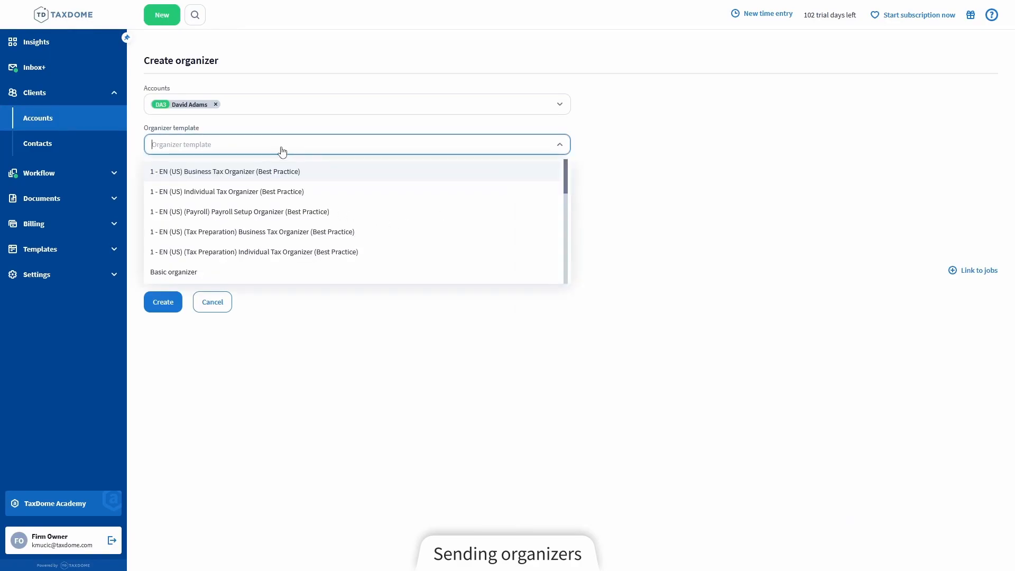
click(292, 232)
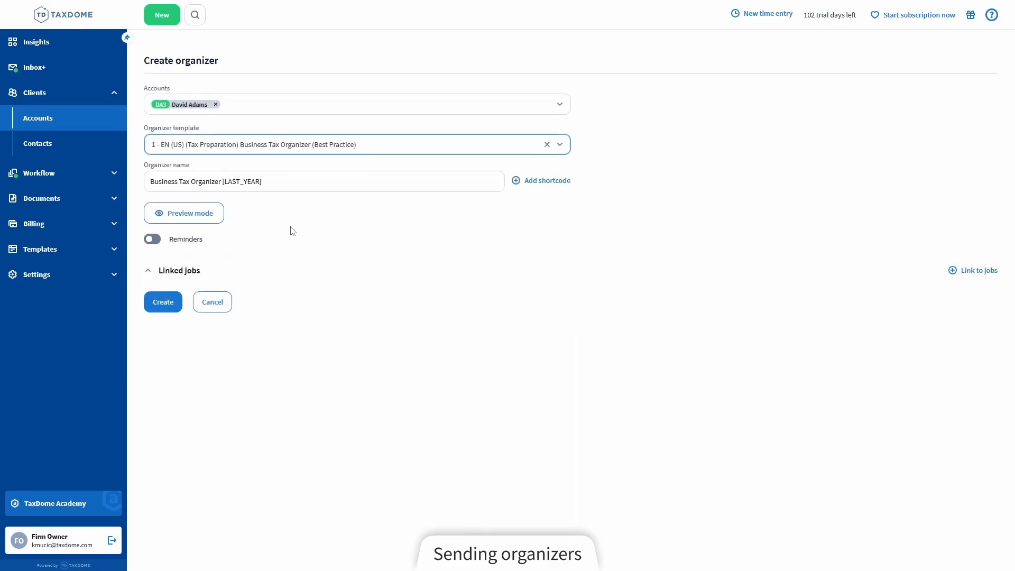
- Enable reminders for the new organizer and link it to the client's 1040 Return job
click(152, 239)
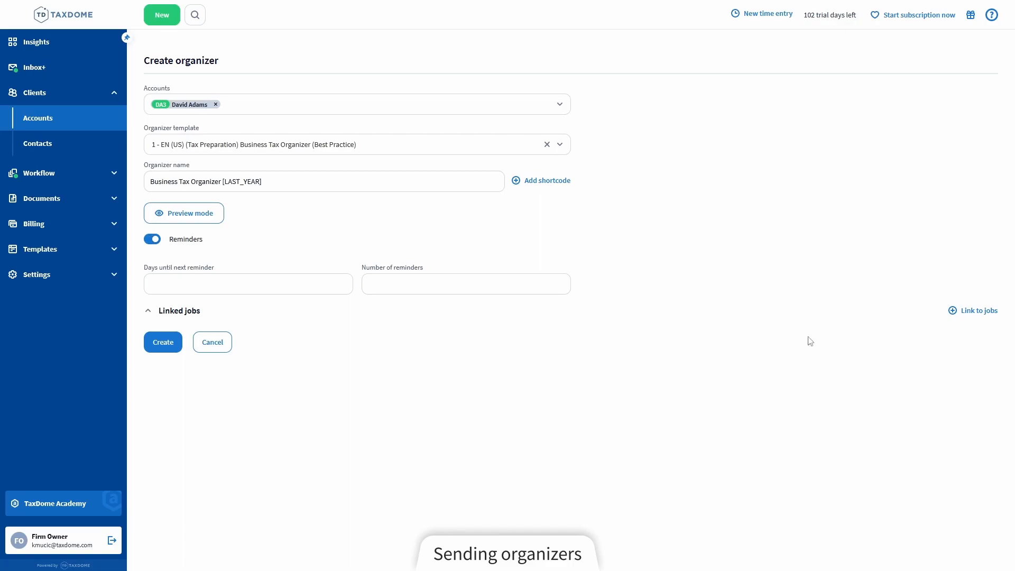
click(982, 313)
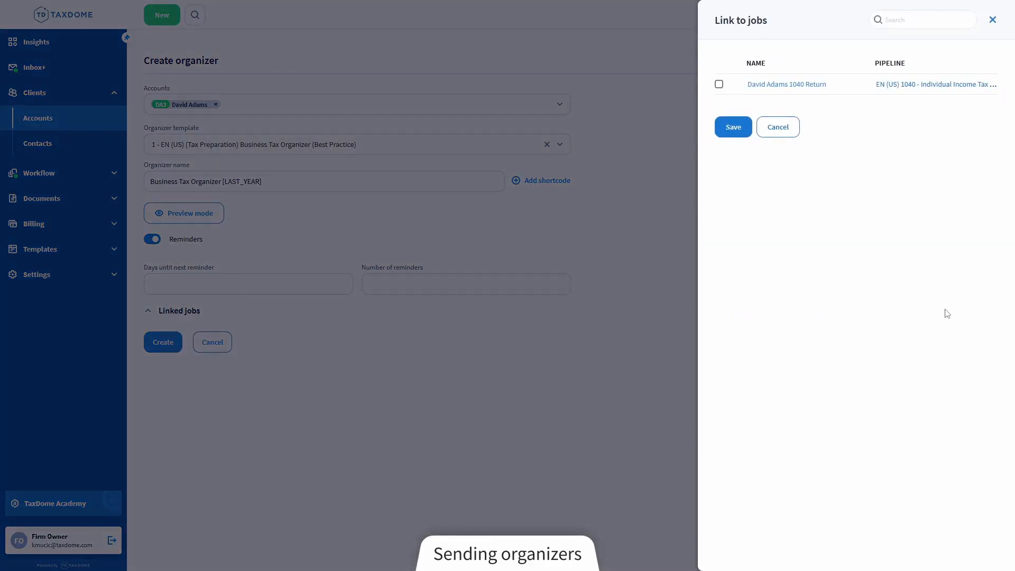
click(719, 85)
click(727, 128)
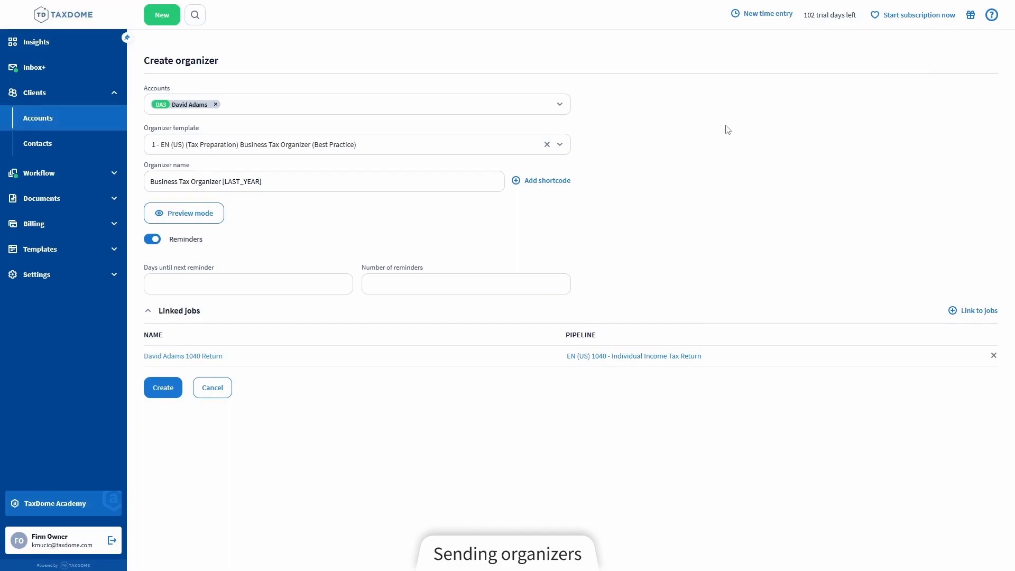
- Add the Account name shortcode to the end of the new organizer's name, after [LAST_YEAR]
click(277, 182)
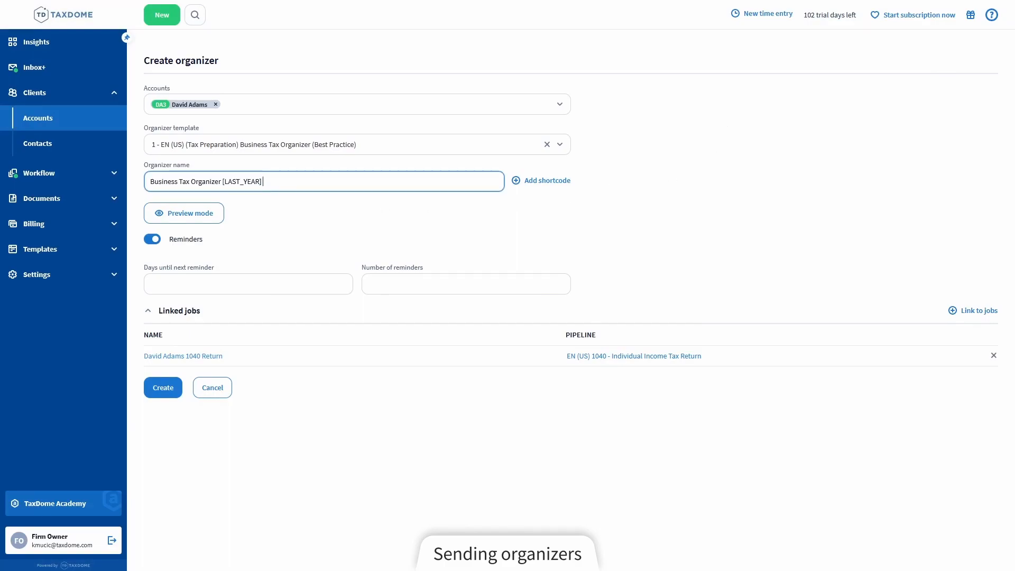
click(539, 184)
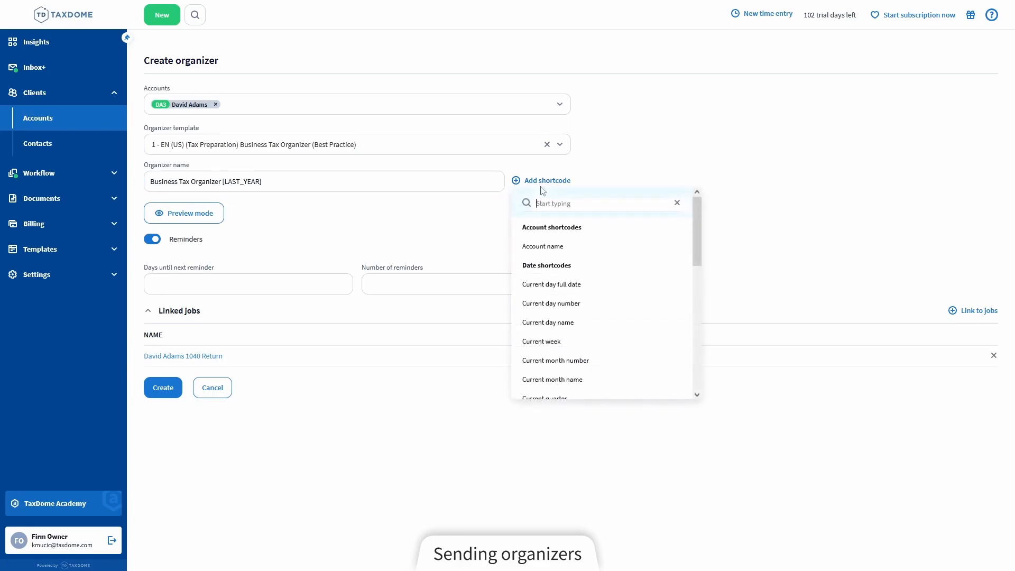
click(550, 249)
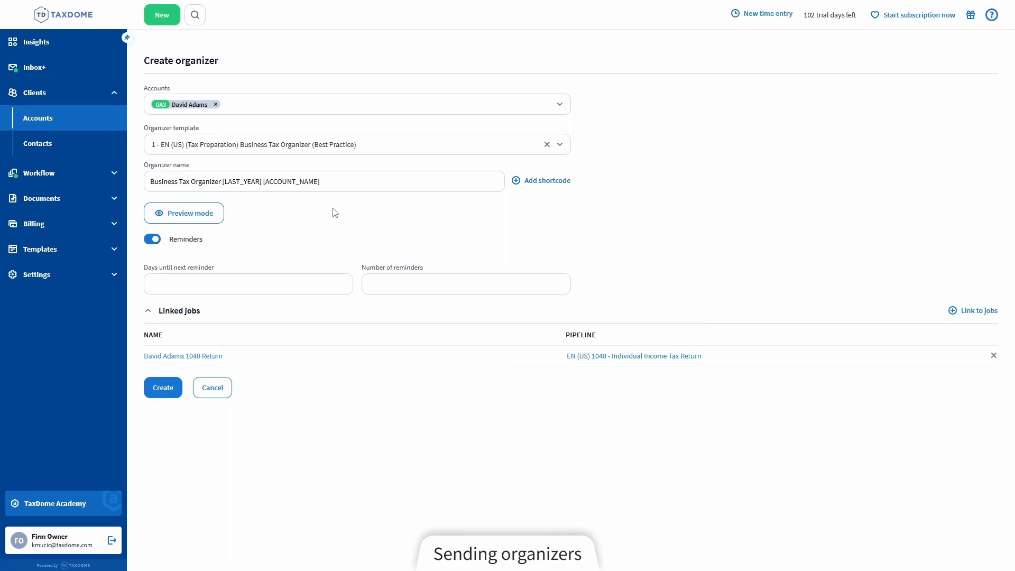
- Start a bulk organizer for the first four accounts in the Accounts list with the "1 - EN (US) Business Tax Organizer (Best Practice)" template
click(97, 126)
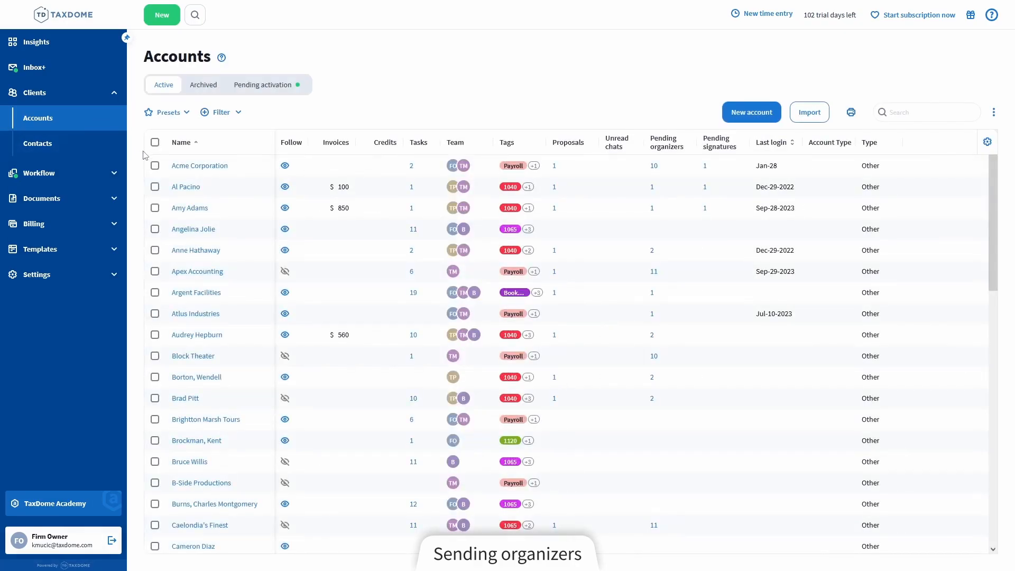
click(155, 165)
click(155, 187)
click(155, 208)
click(155, 229)
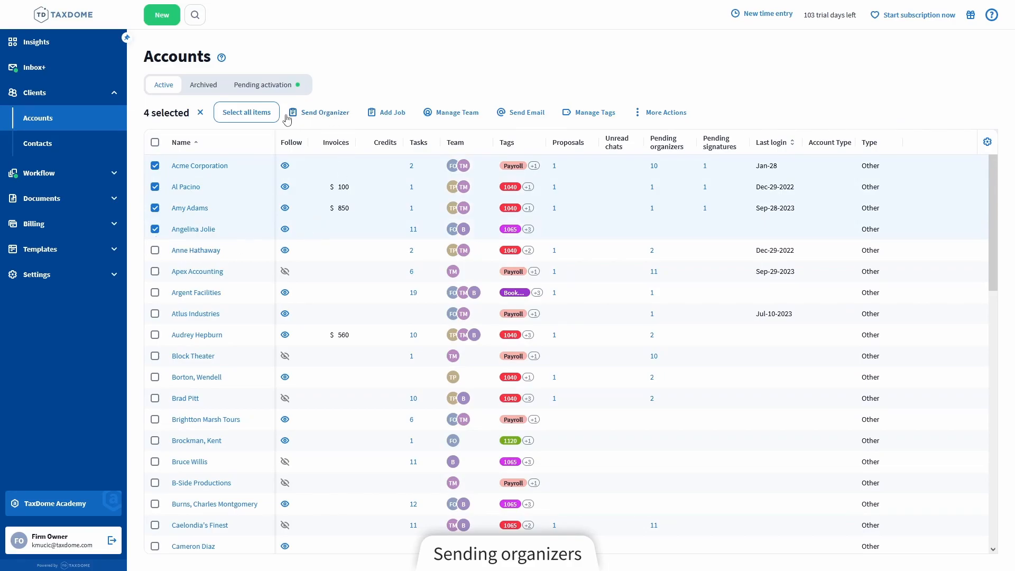
click(313, 113)
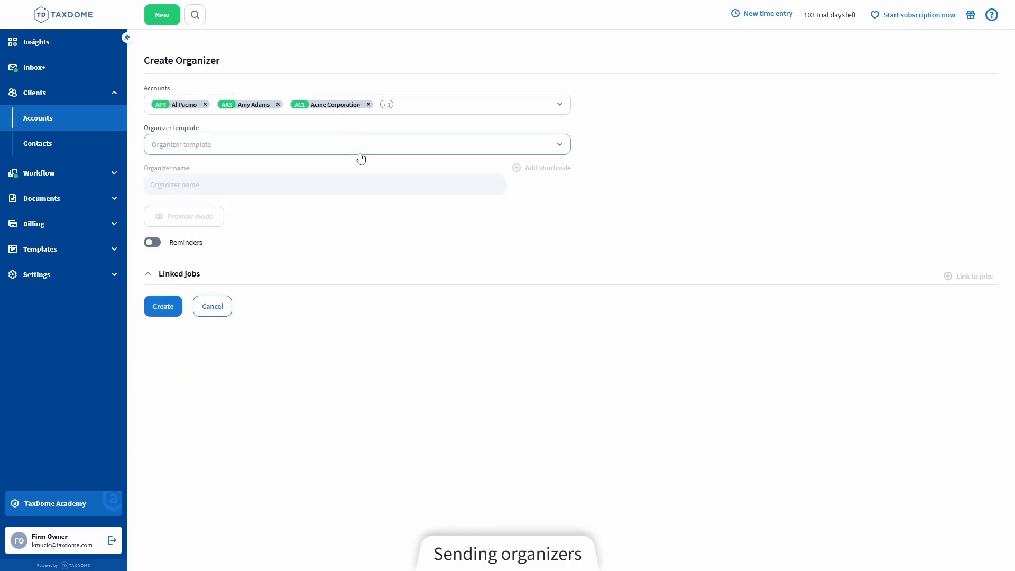
click(284, 149)
click(282, 173)
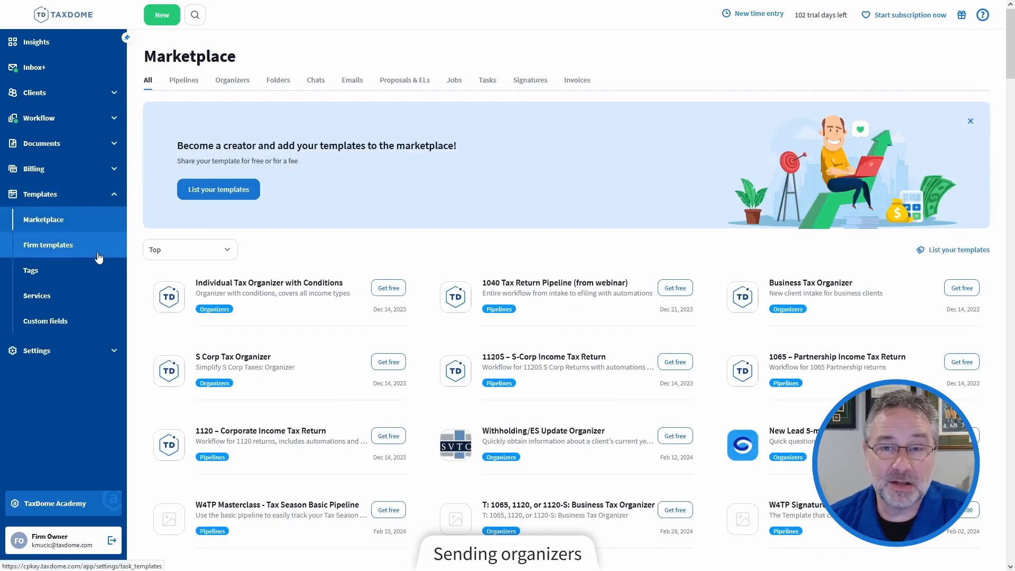
- Open the Initial Consultation stage's automations in the "EN (US) 1040 - Individual Income Tax Return" pipeline template
click(98, 256)
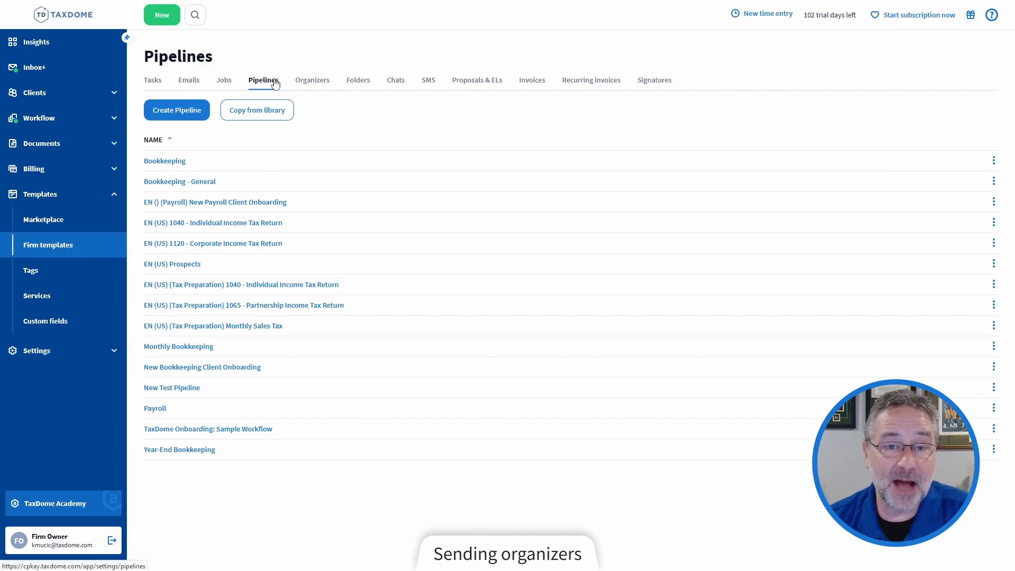
click(196, 224)
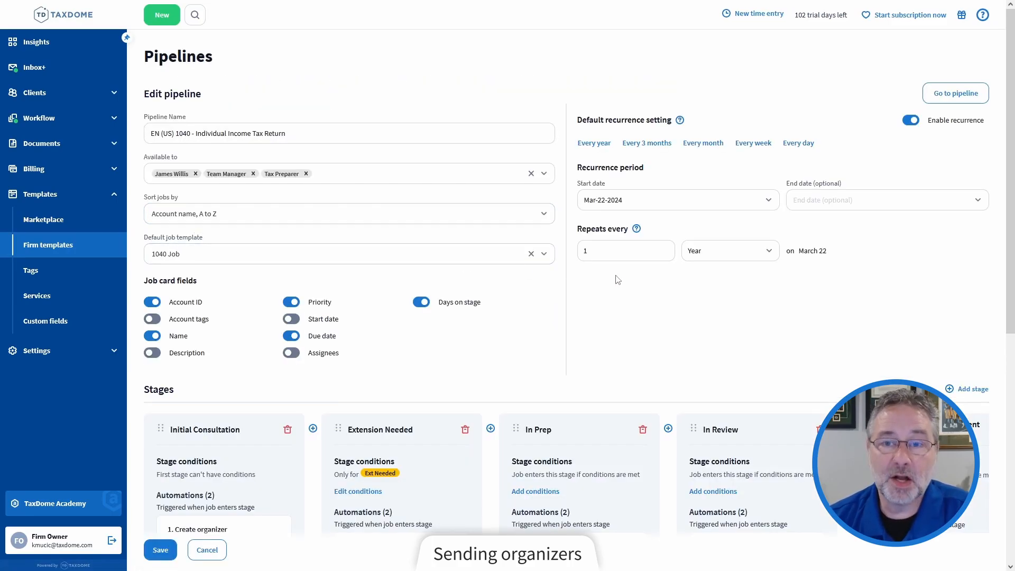
scroll(618, 279, down, 3)
scroll(618, 279, down, 2)
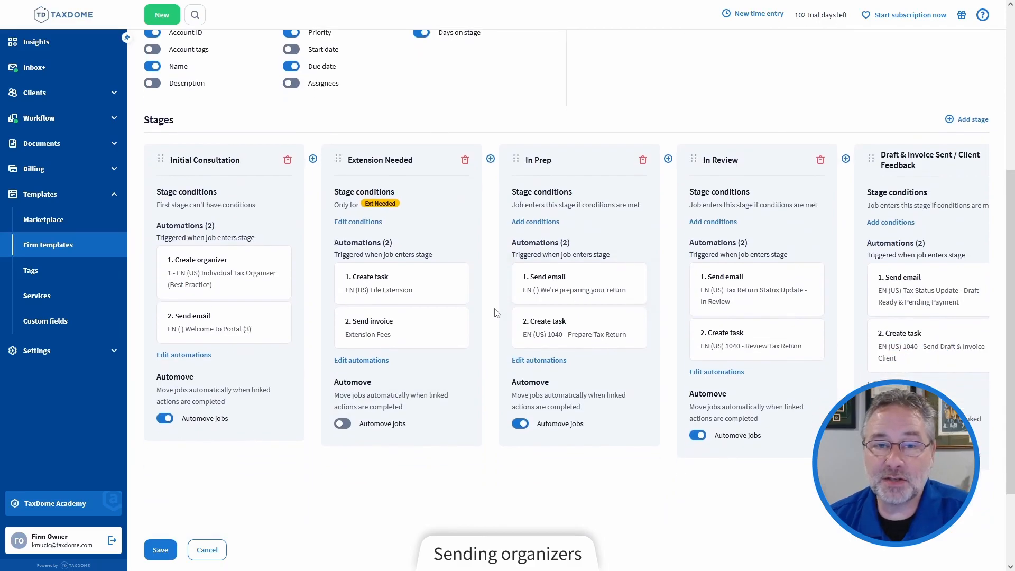
click(179, 356)
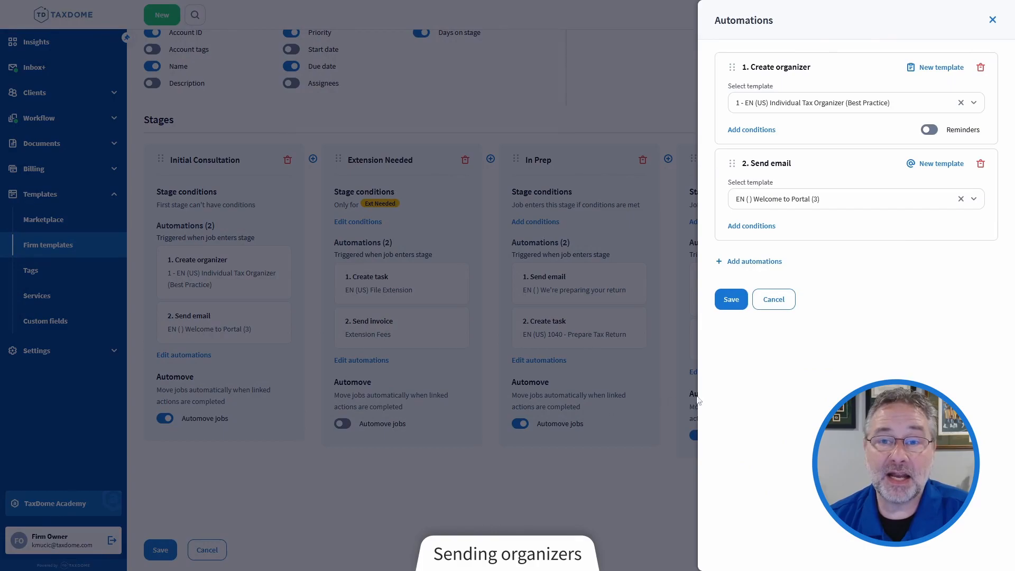
- Try adding a Create organizer automation with the "1 - EN (US) Individual Tax Organizer (Best Practice)" template and reminders enabled, and cancel it
click(773, 263)
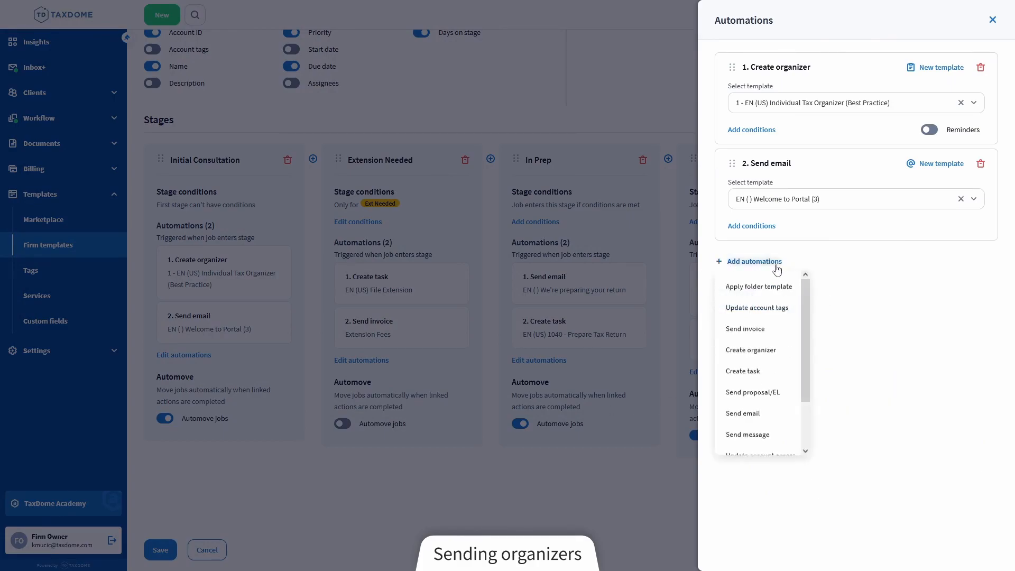
click(739, 351)
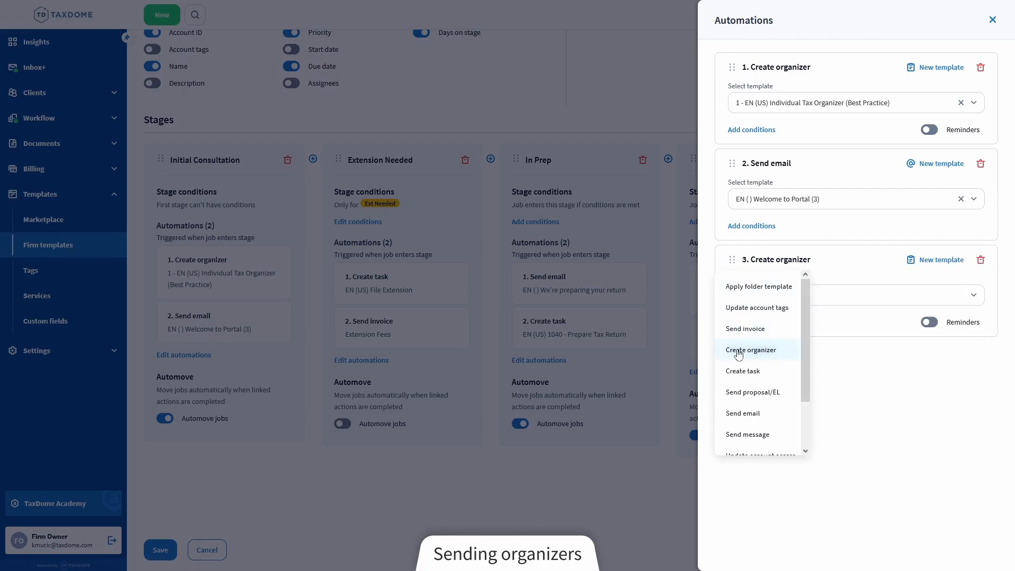
click(858, 299)
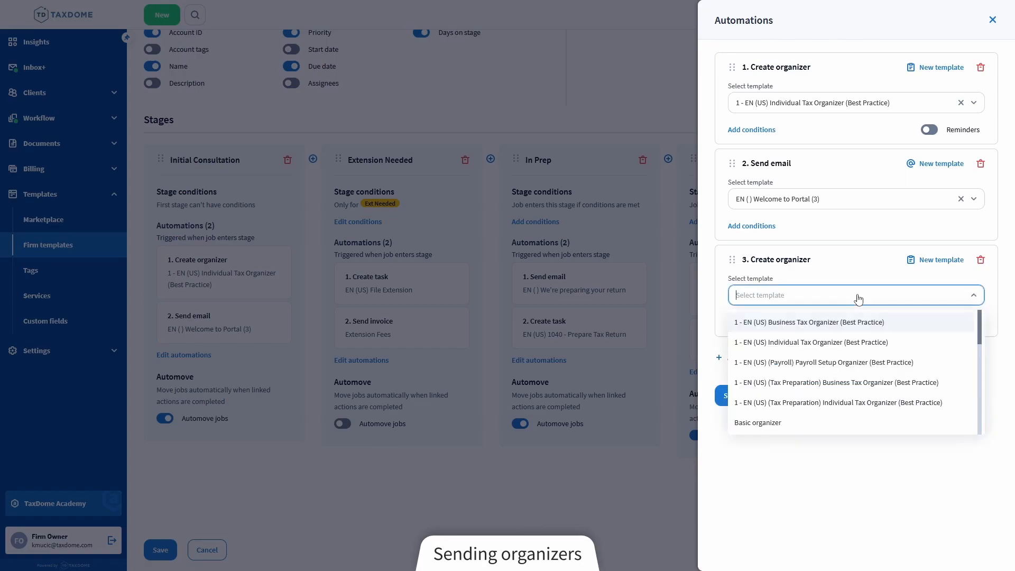
click(816, 342)
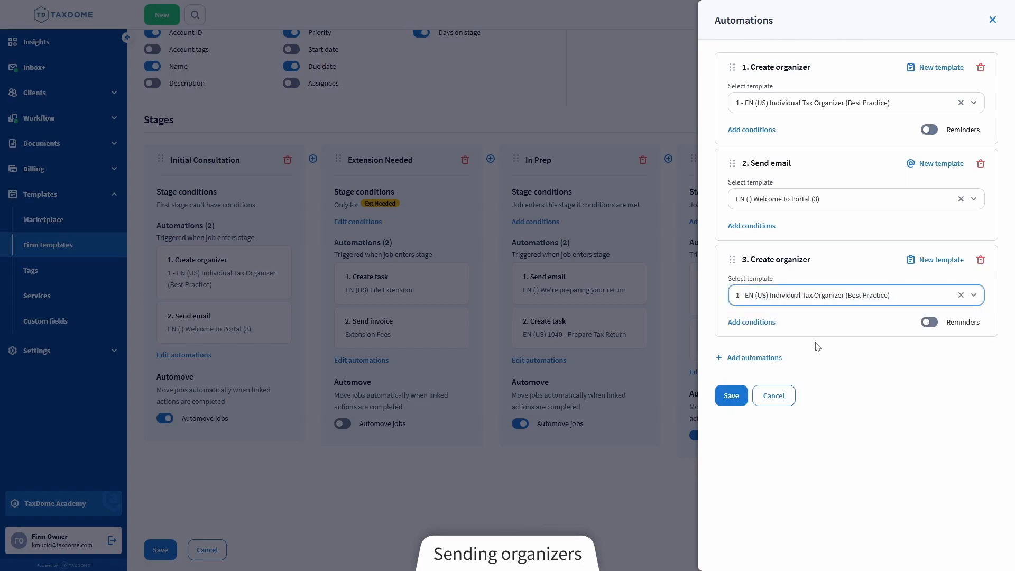
click(929, 321)
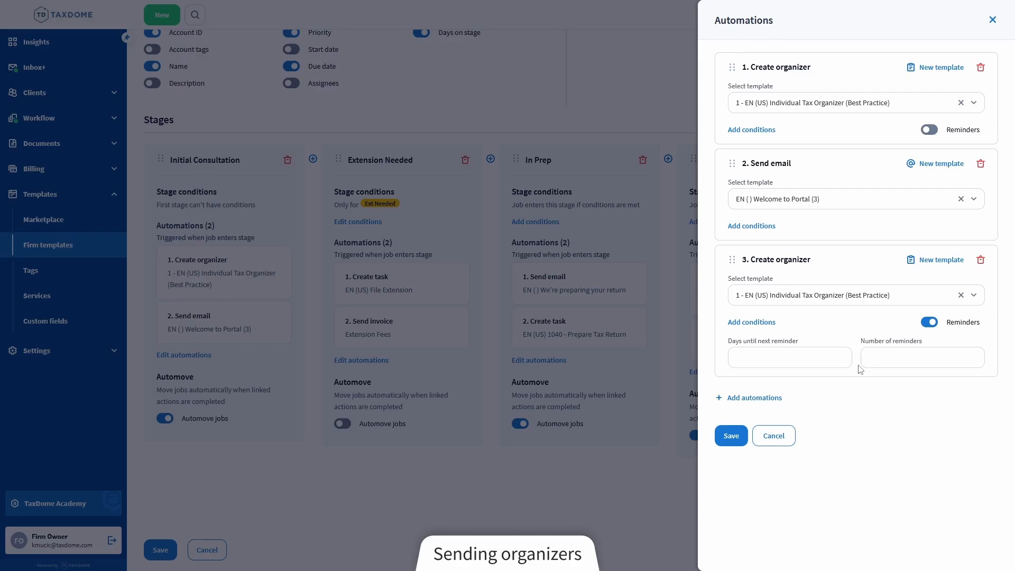
click(774, 439)
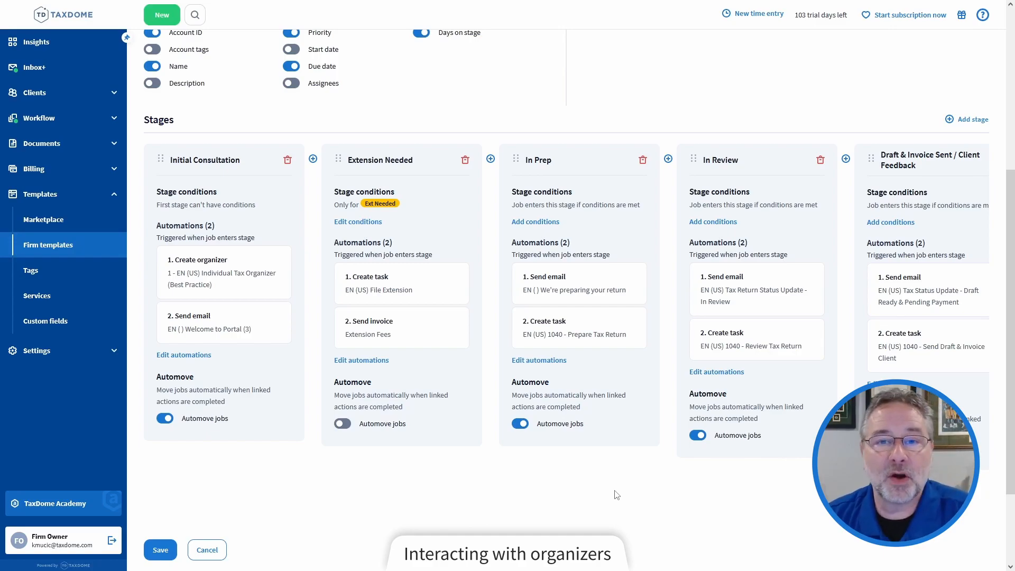
- Open the first account offered in the account search and review the answers in its 2023 individual Tax Organizer
scroll(617, 494, up, 5)
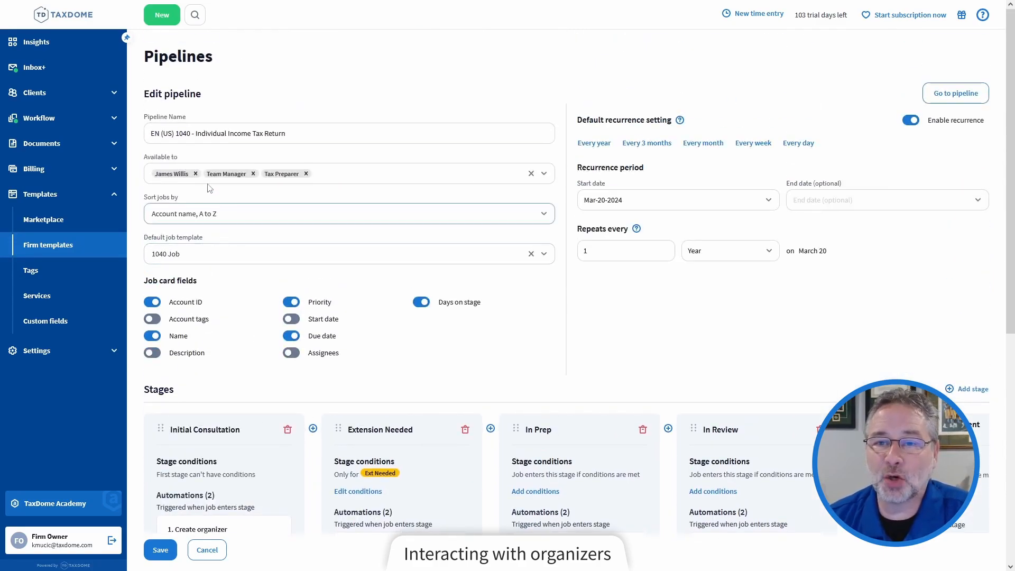
click(195, 15)
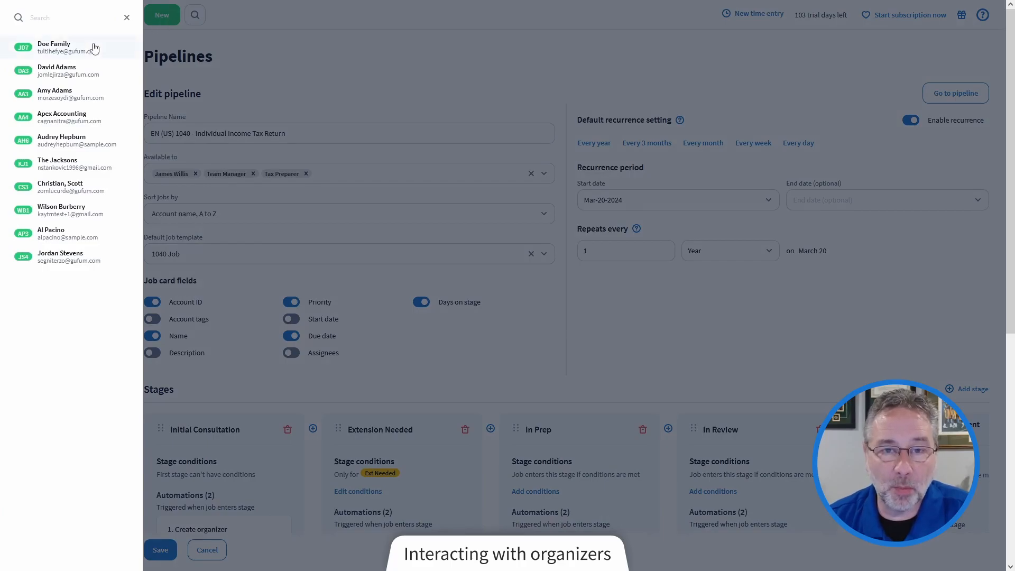
click(64, 47)
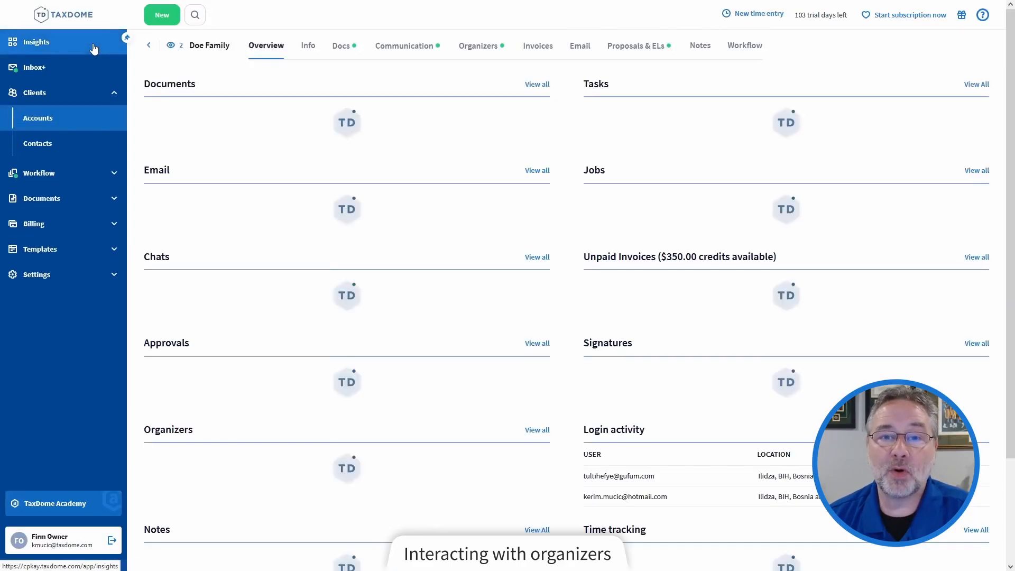
click(477, 47)
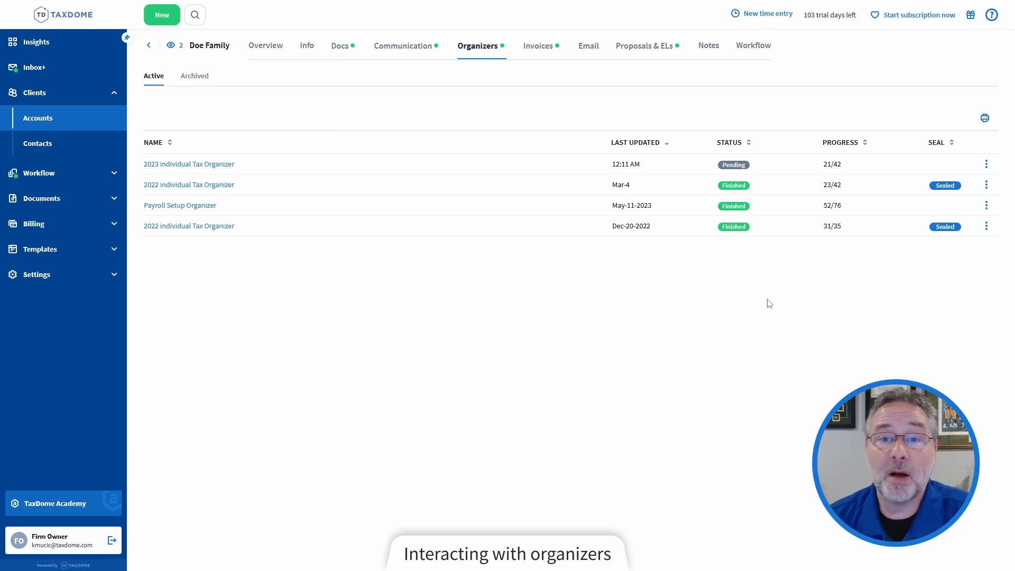
click(202, 166)
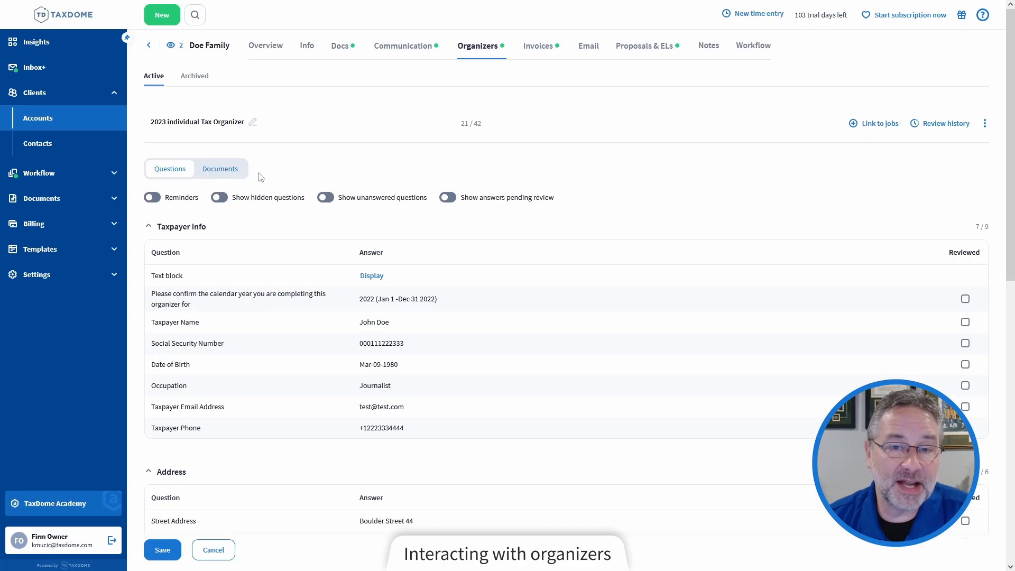
scroll(720, 333, down, 4)
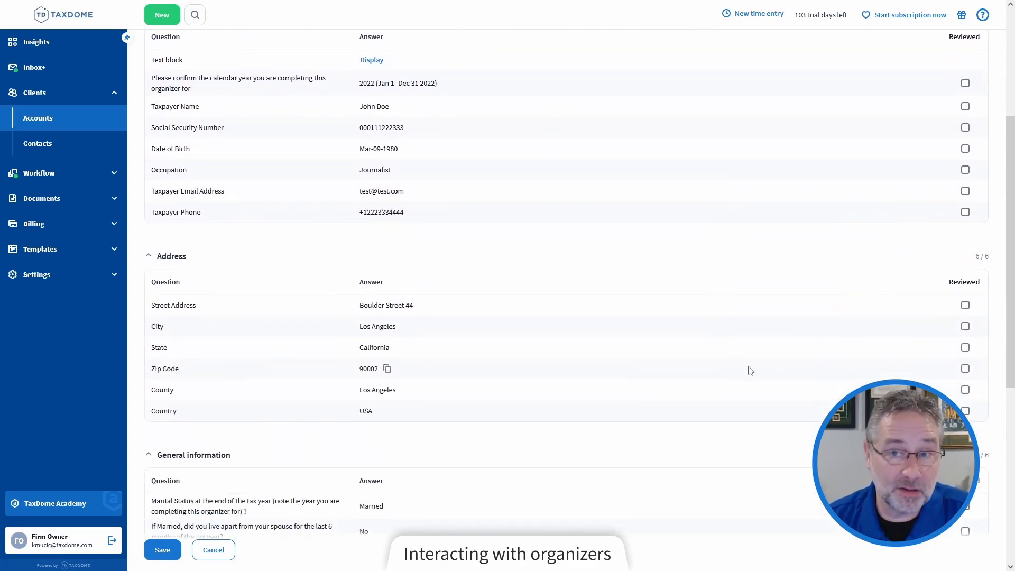
scroll(740, 366, up, 3)
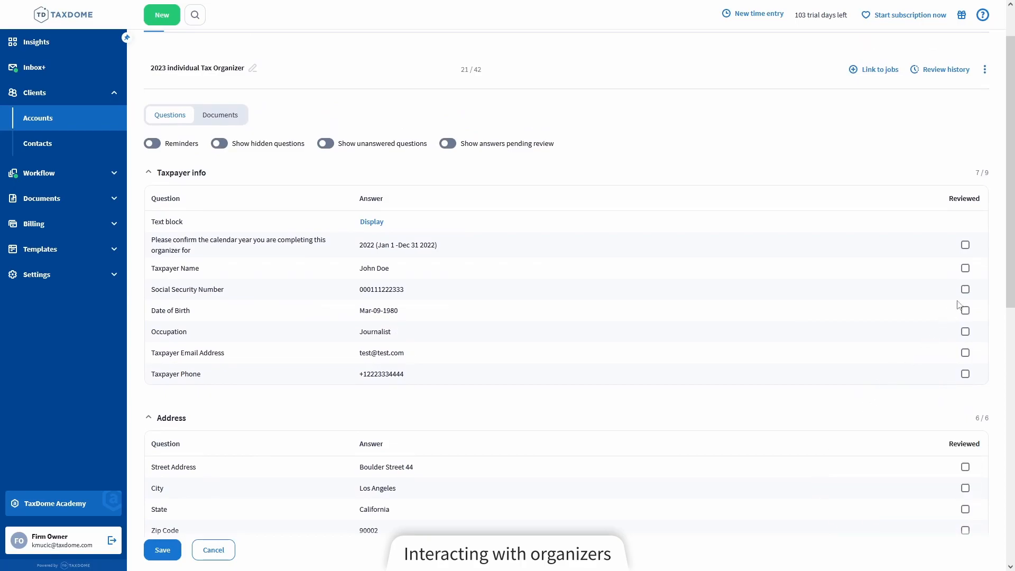
- Mark the calendar year, Taxpayer Name and Social Security Number answers as reviewed and leave the organizer
click(965, 245)
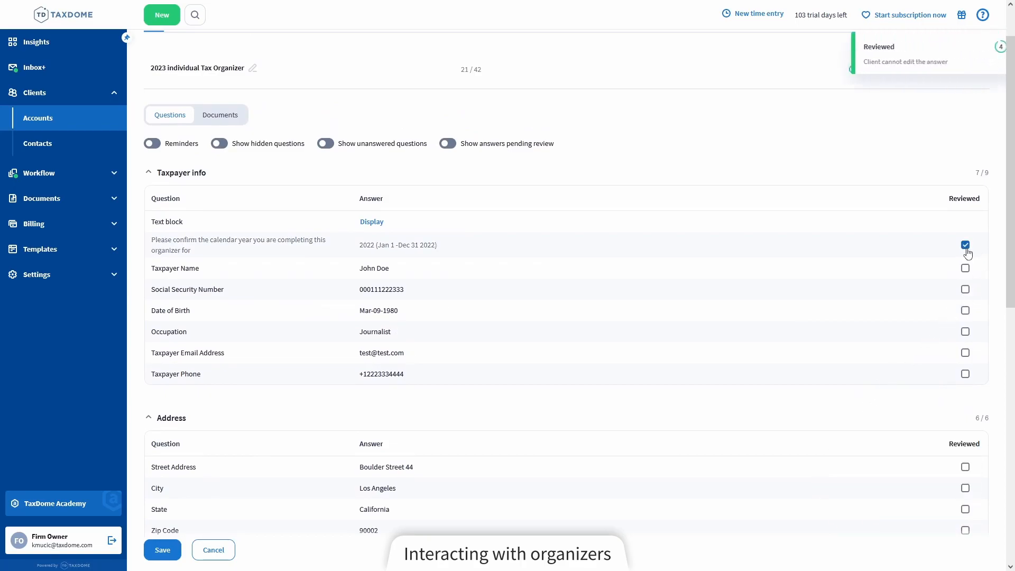
click(965, 268)
click(965, 290)
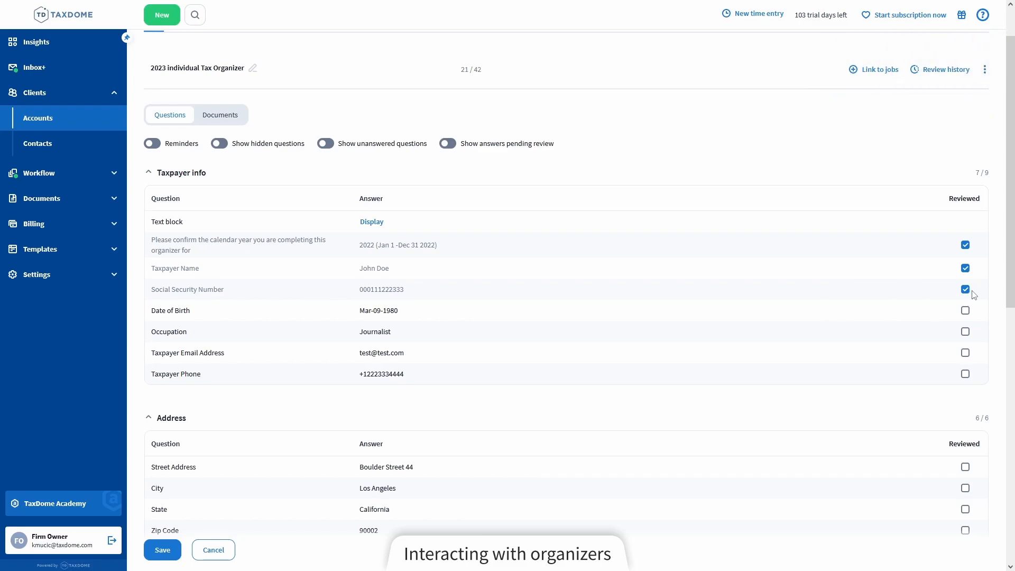
click(214, 549)
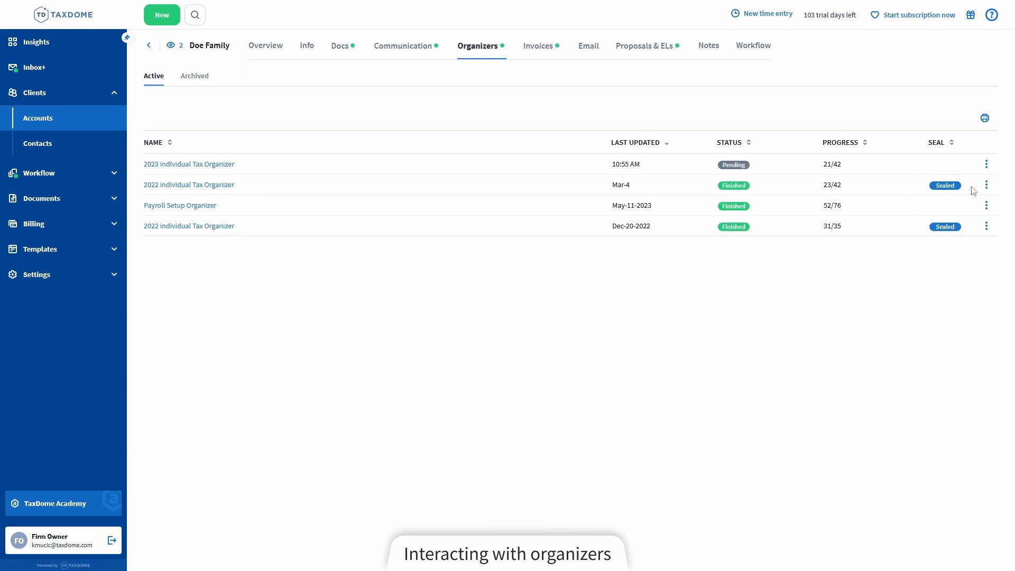
- Check the actions available for the 2023 individual Tax Organizer and open the settings of the "Individual Tax Organizer with Conditions (2)" template
click(986, 164)
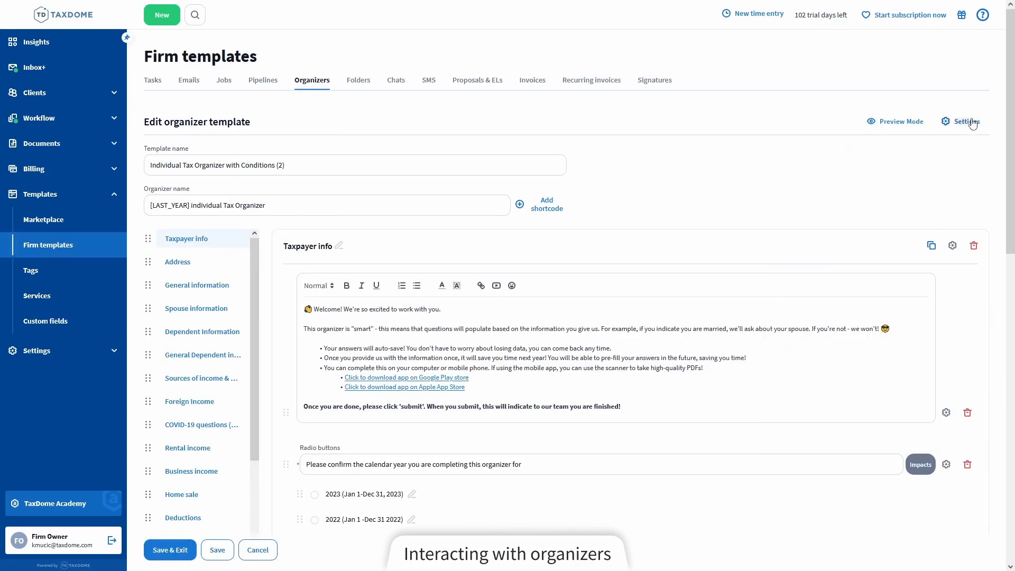
click(967, 121)
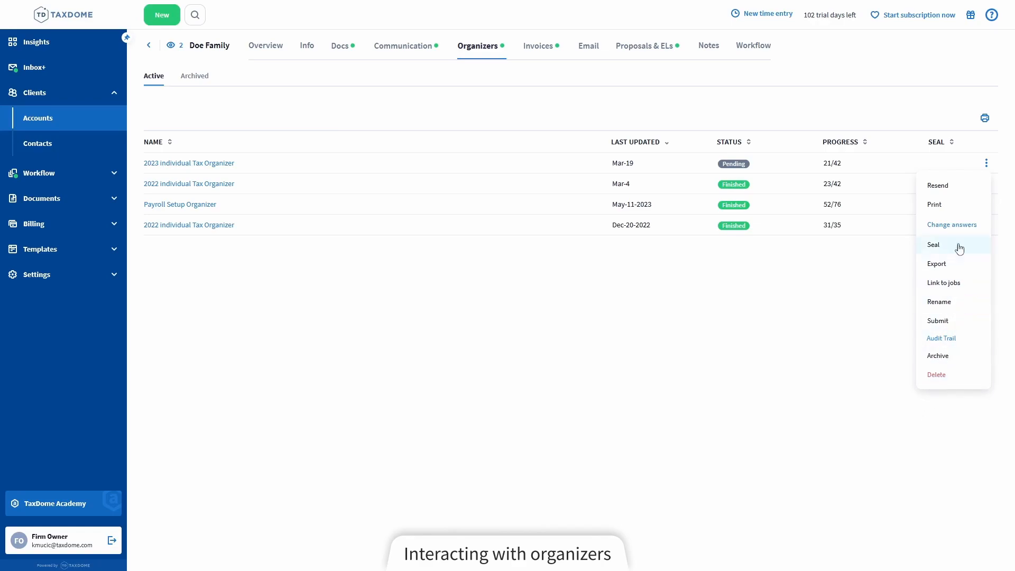
- Change the taxpayer's Date of Birth answer in the 2023 individual Tax Organizer and close the organizer without submitting it
click(934, 230)
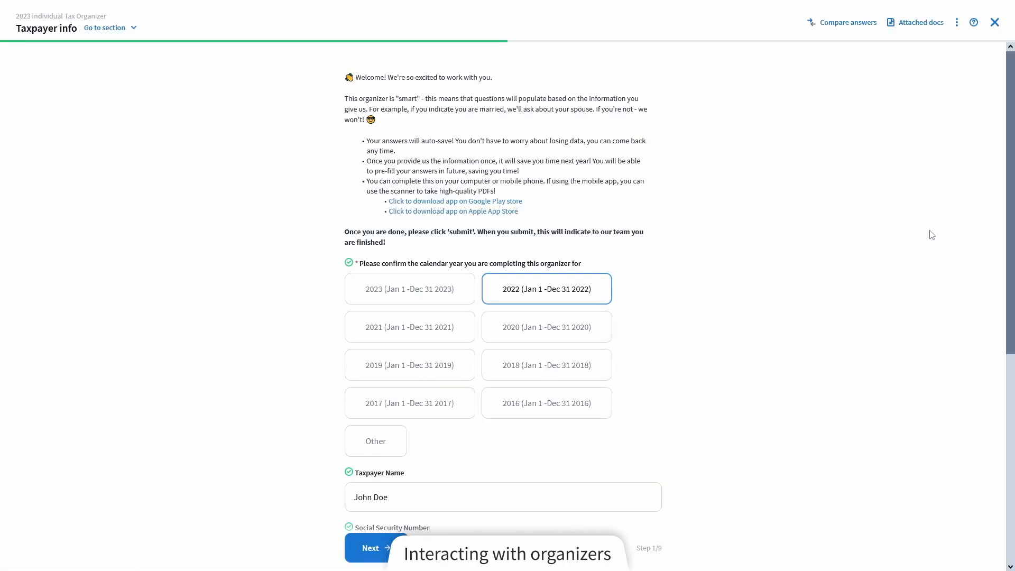
scroll(681, 369, down, 4)
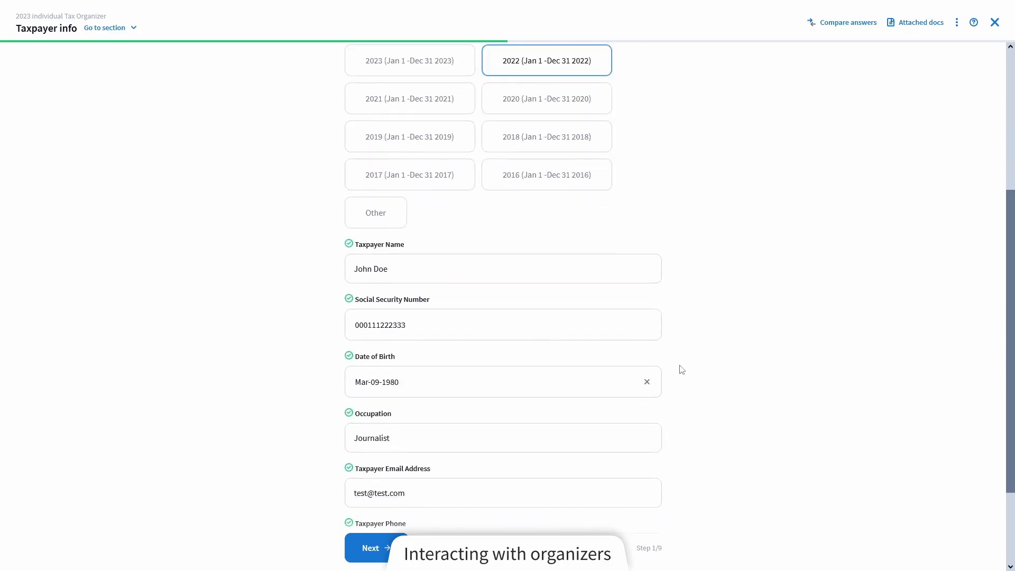
click(550, 394)
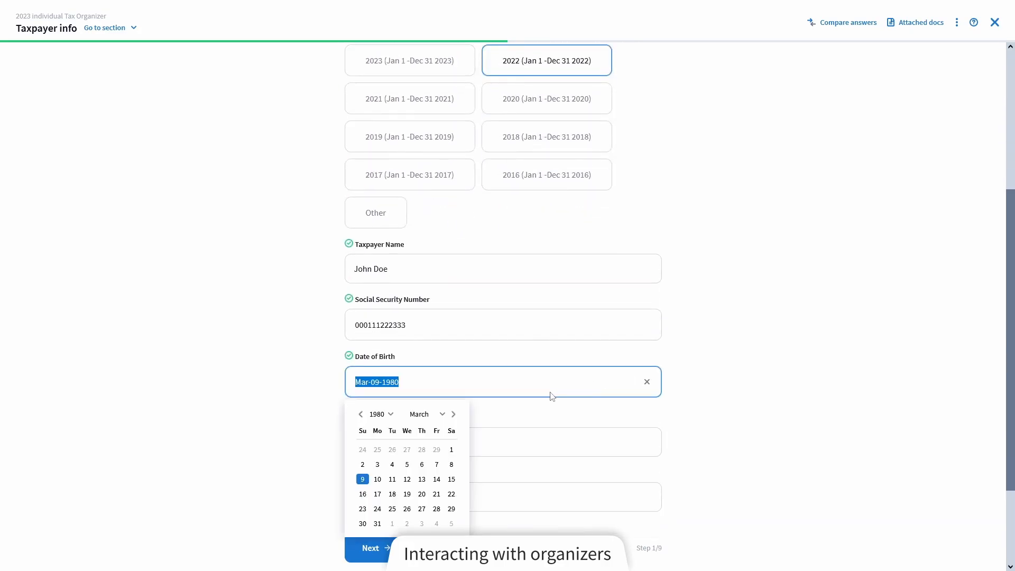
click(451, 479)
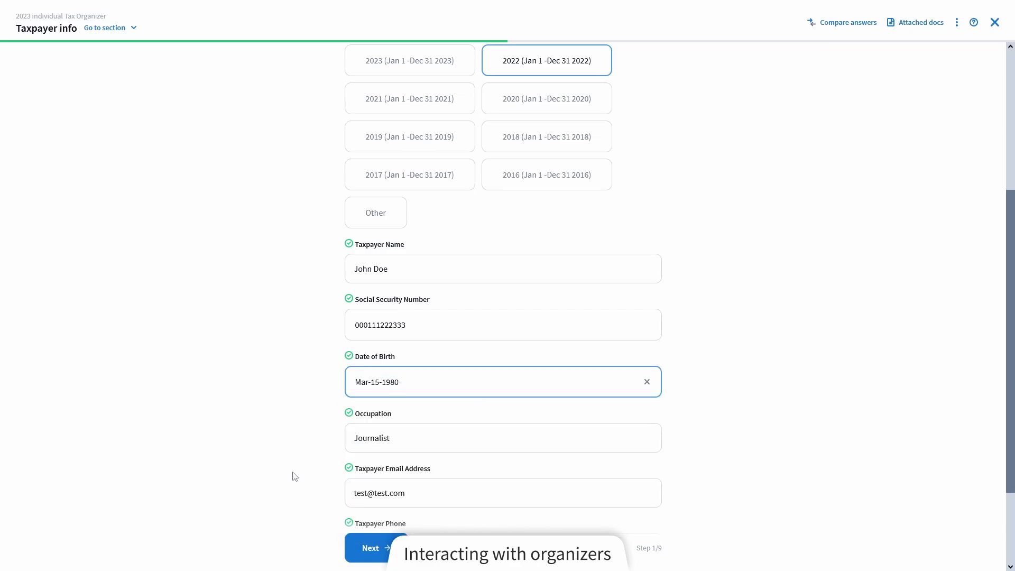
click(376, 547)
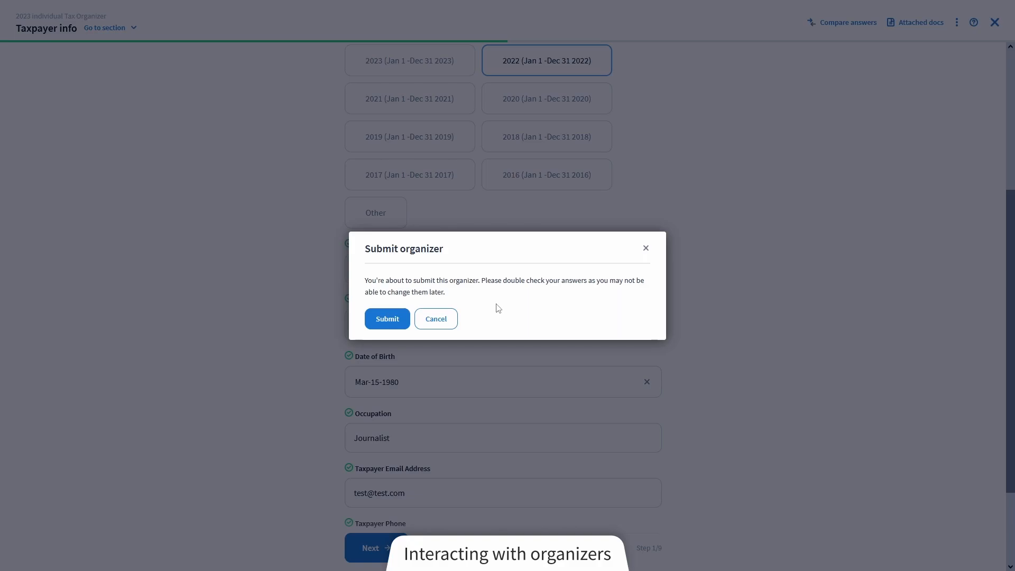
click(446, 320)
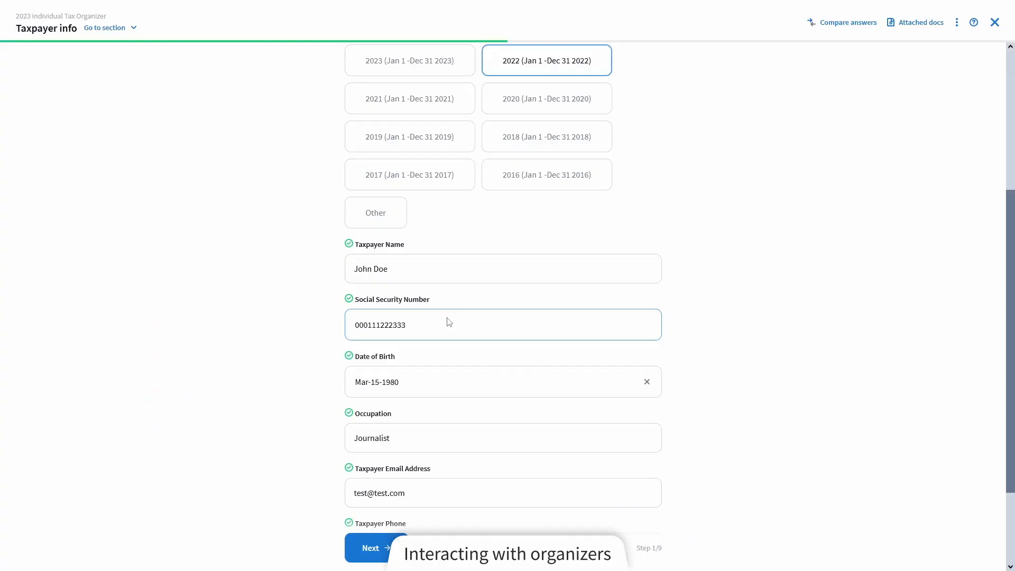
click(994, 23)
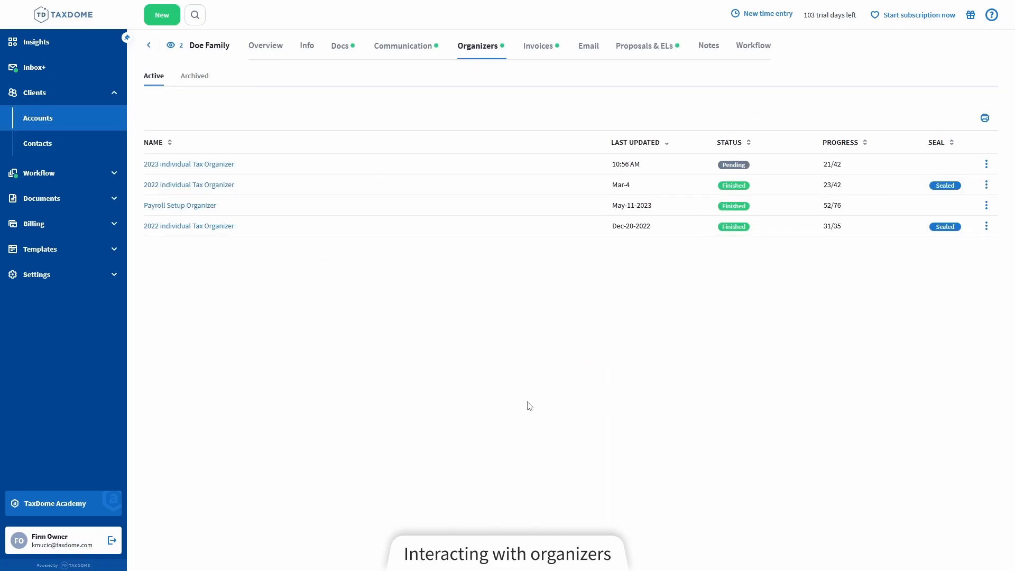
- Filter the Inbox+ notifications to the Organizers type
click(27, 76)
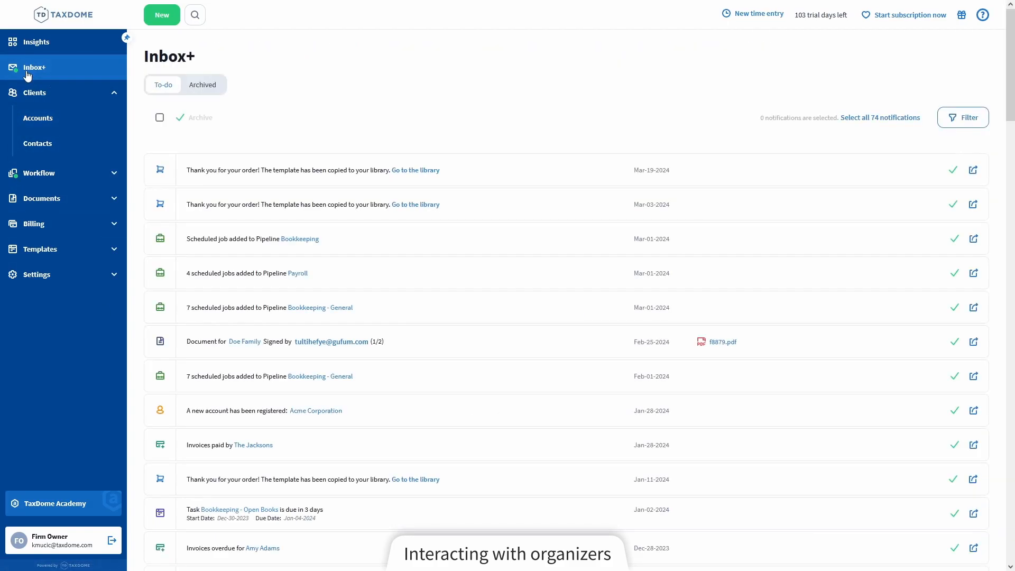
click(974, 129)
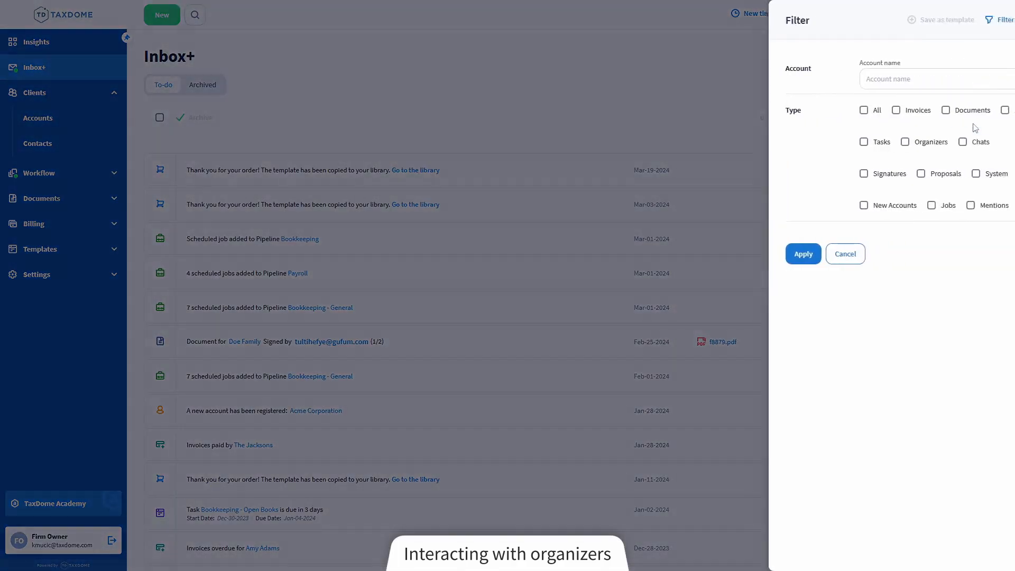
click(840, 142)
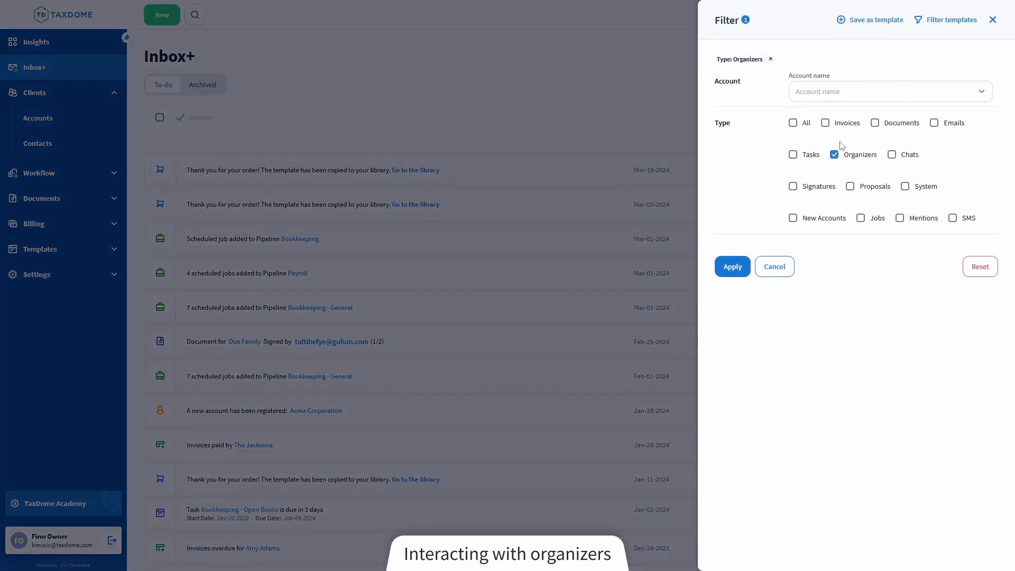
click(732, 266)
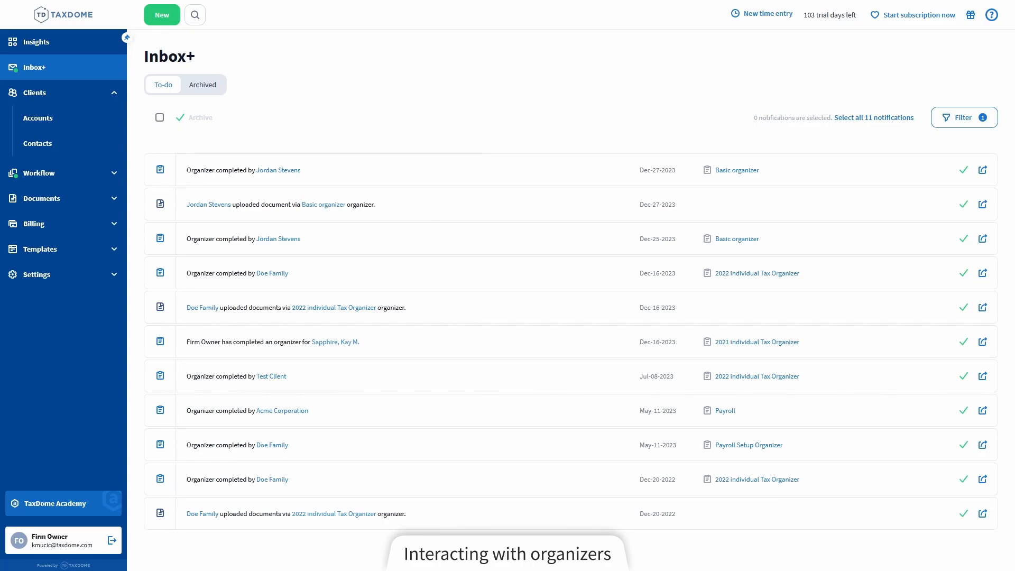
- Open the "EN (US) 1040 - Individual Income Tax Return" pipeline in Workflow to view its jobs
click(62, 173)
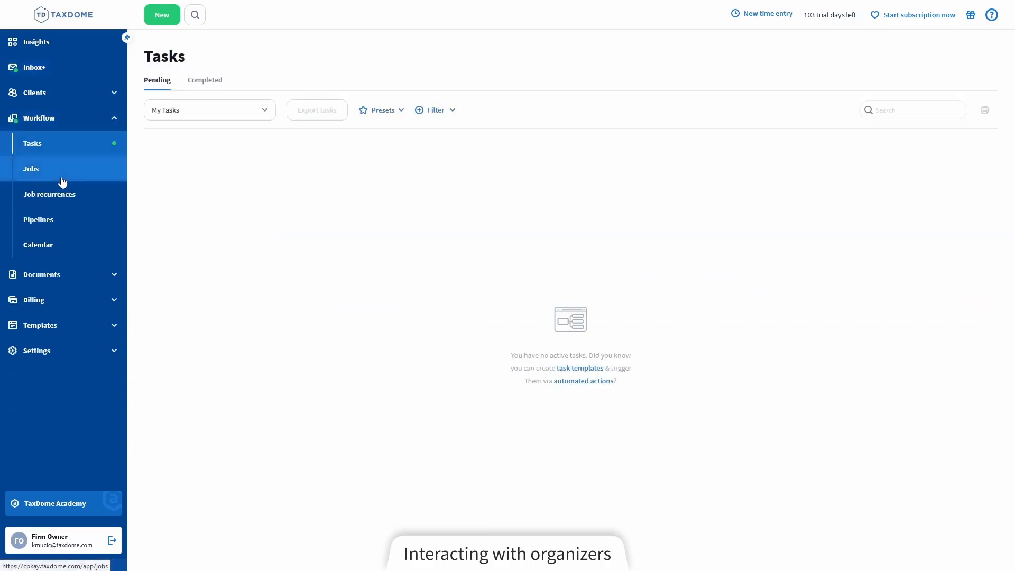
click(69, 225)
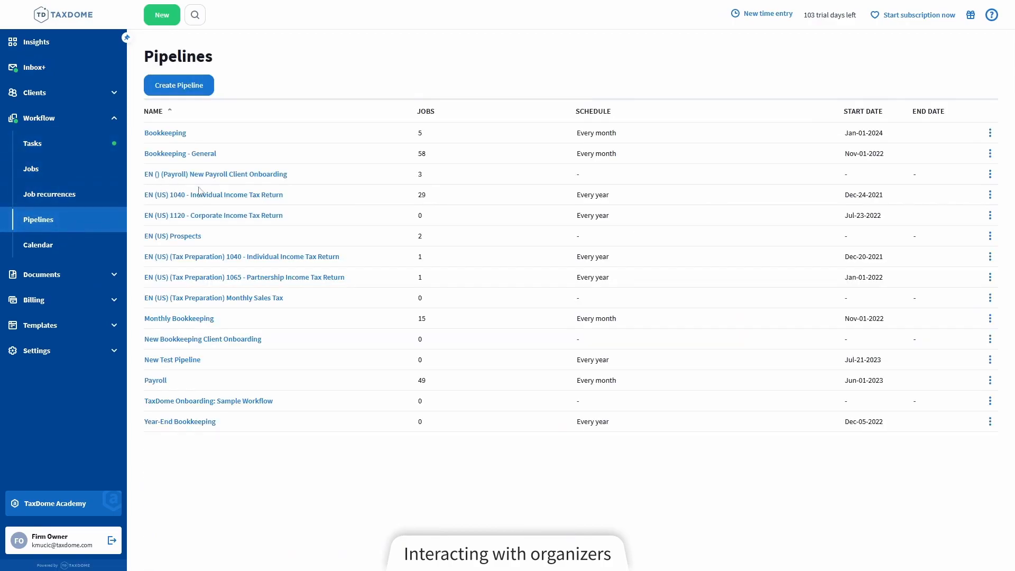
click(237, 199)
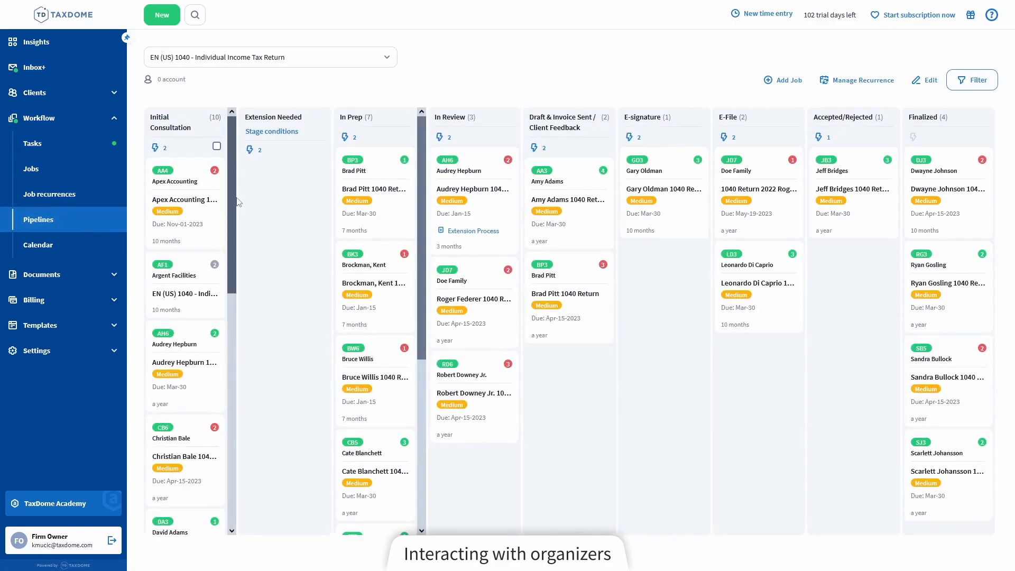
drag(193, 199, 450, 233)
drag(535, 290, 192, 184)
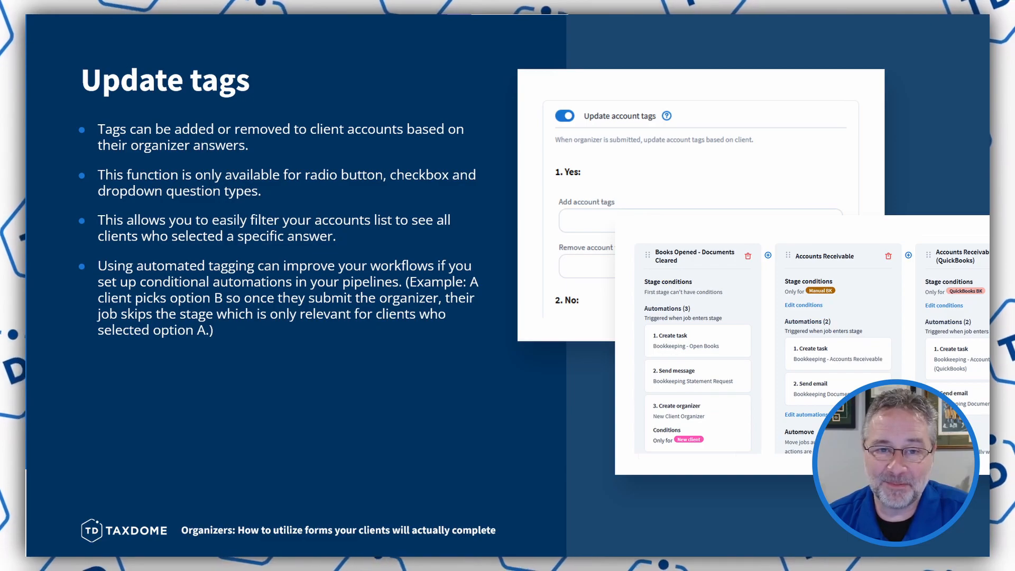
key(Right)
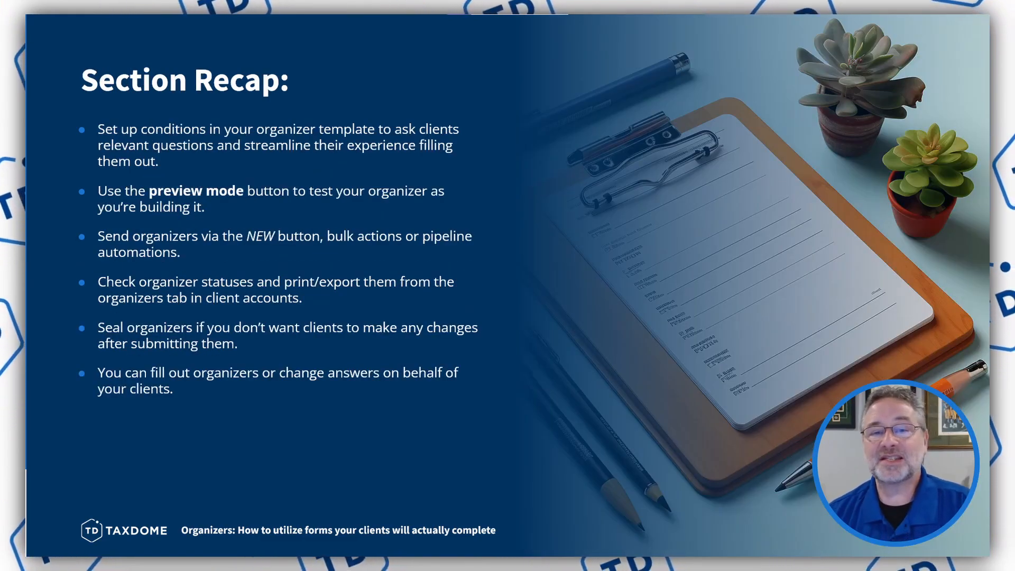